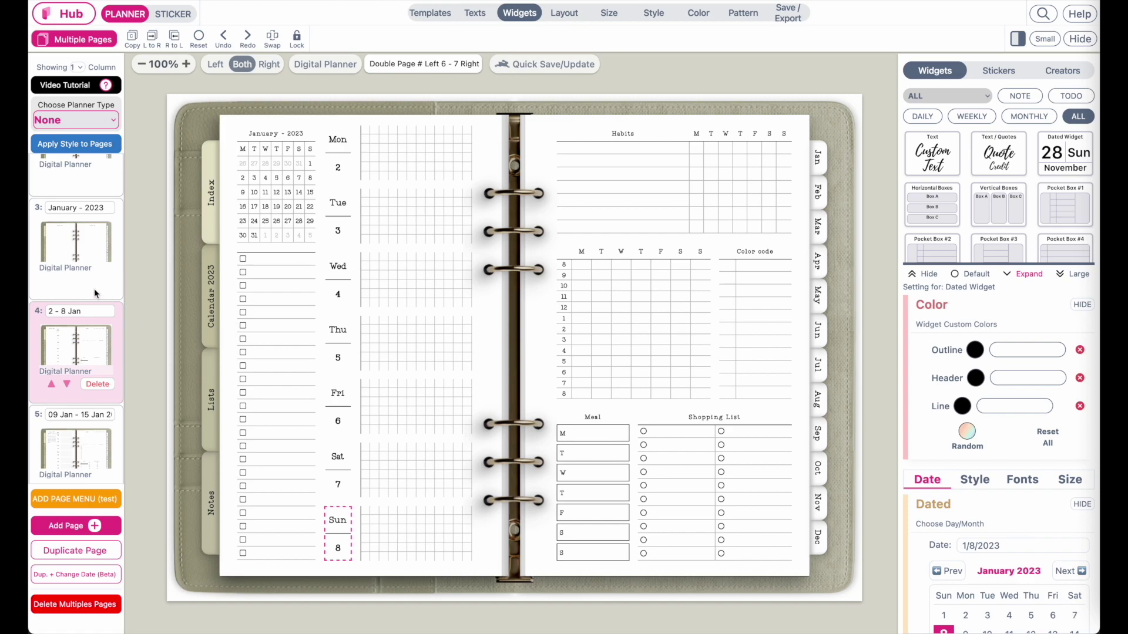
View the planner's Index page and its 2 - 8 Jan weekly page from the page list
scroll(88, 286, "up", 3)
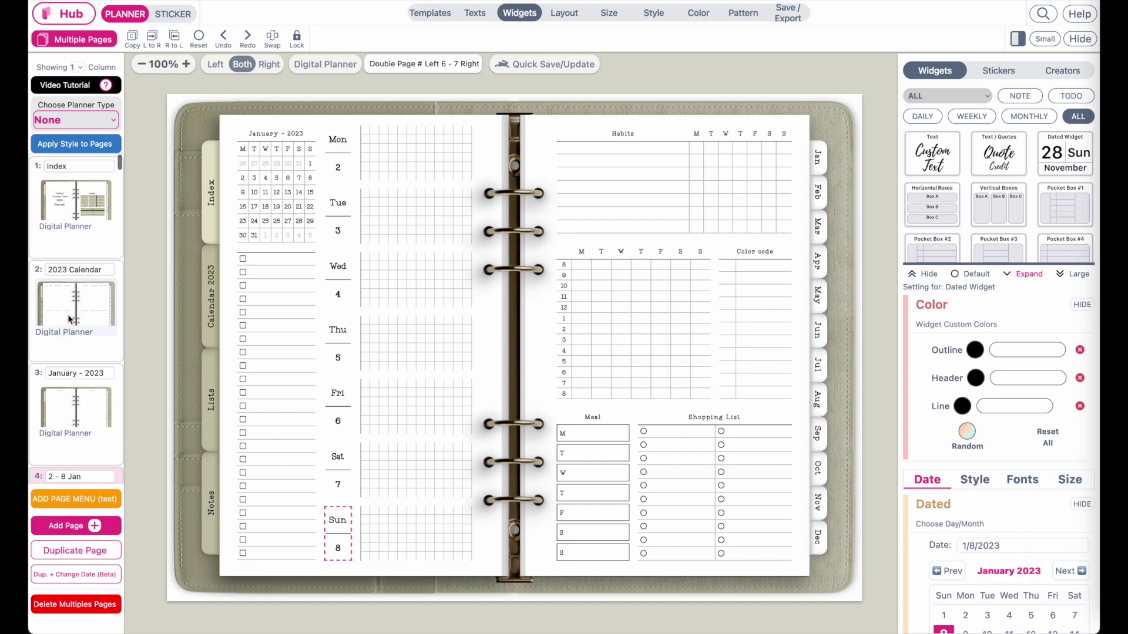
scroll(67, 264, "up", 2)
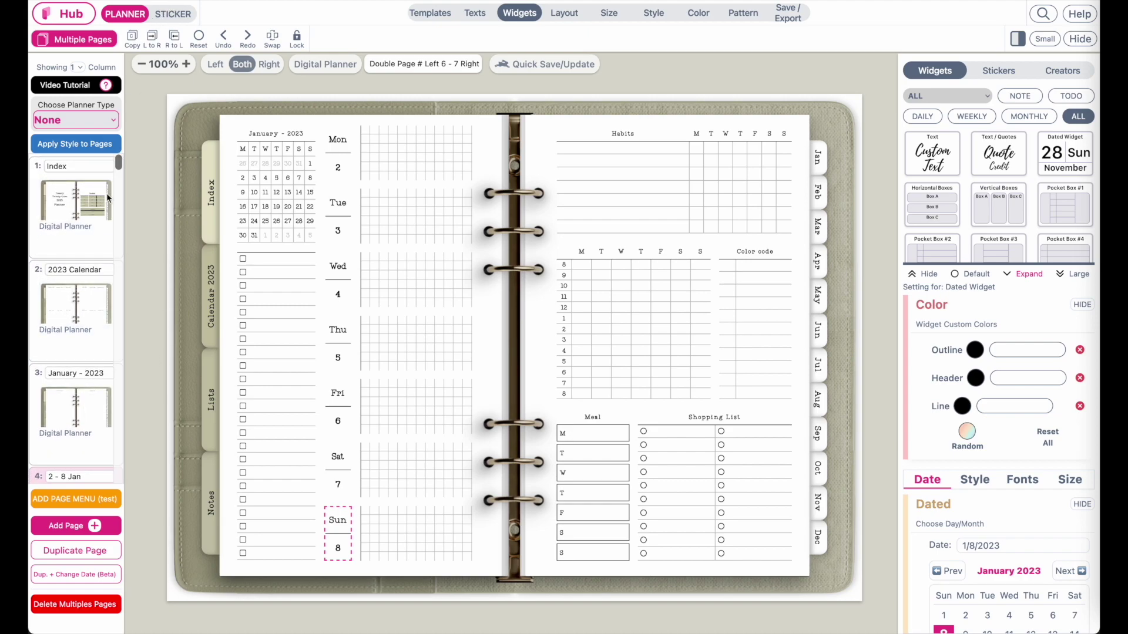
left_click(75, 213)
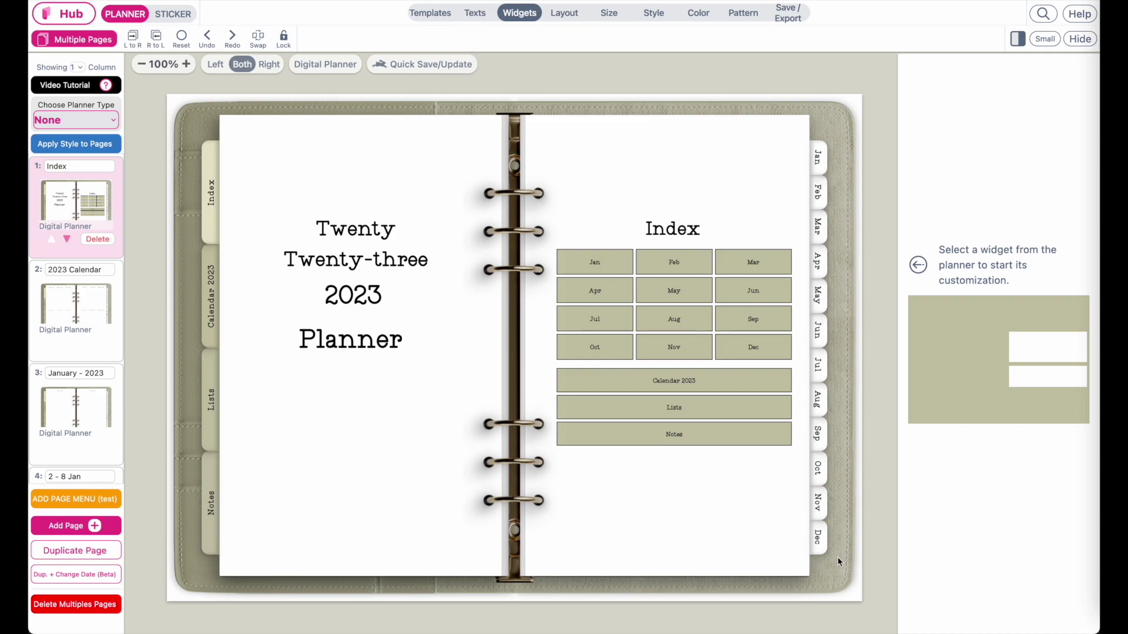
scroll(76, 376, "down", 2)
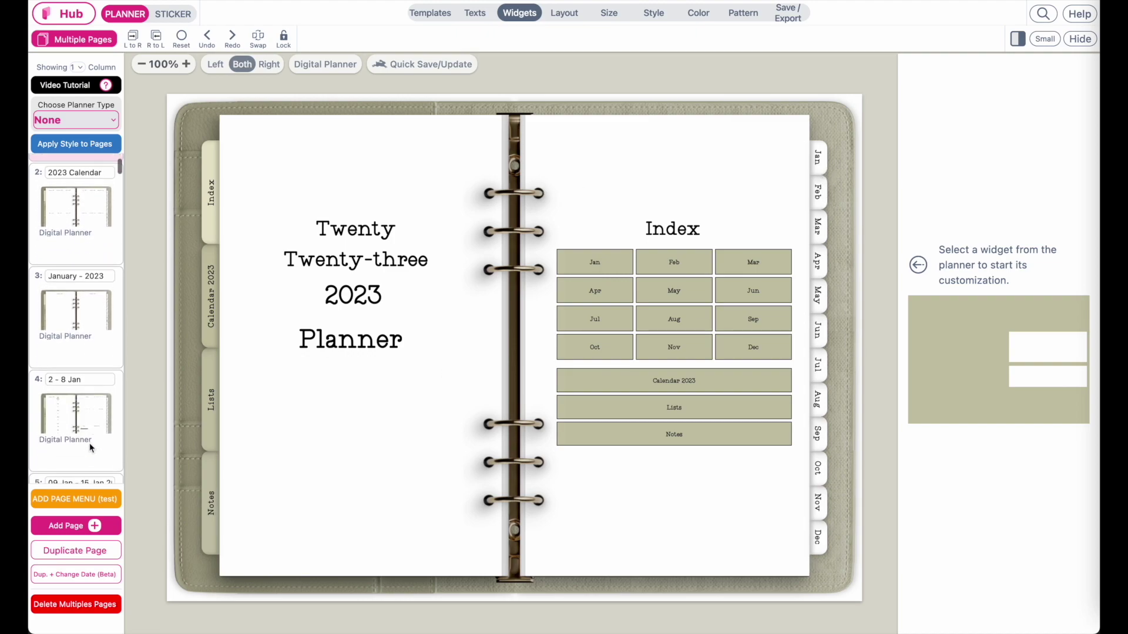
left_click(58, 418)
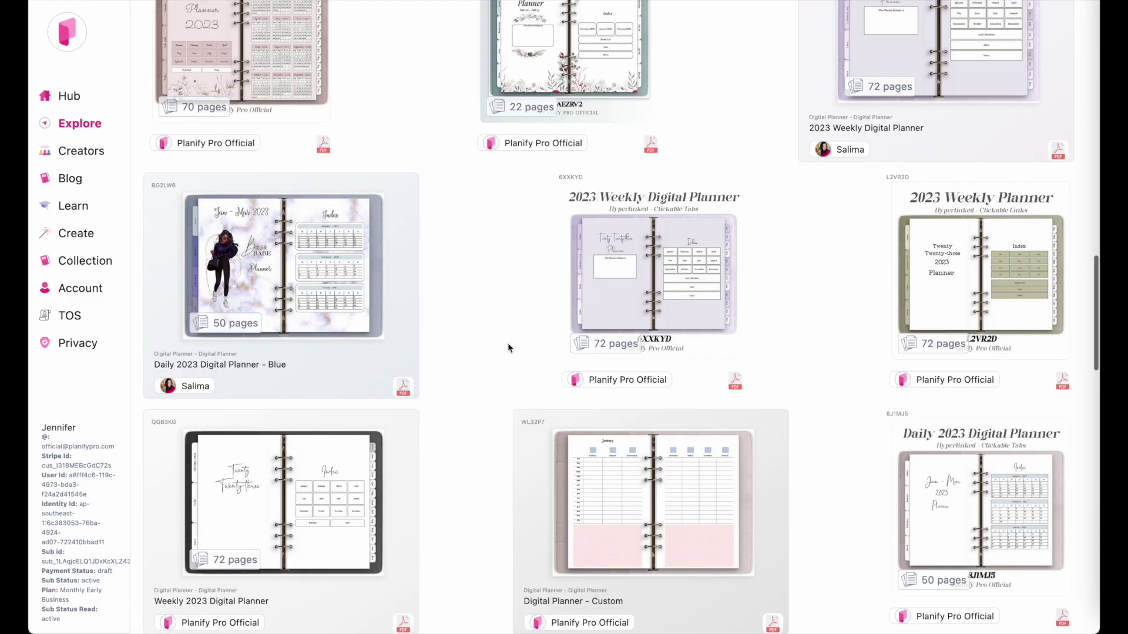
Browse the digital planner templates for the green 2023 Weekly Planner L2VR2D and open its PDF preview
scroll(508, 347, "up", 20)
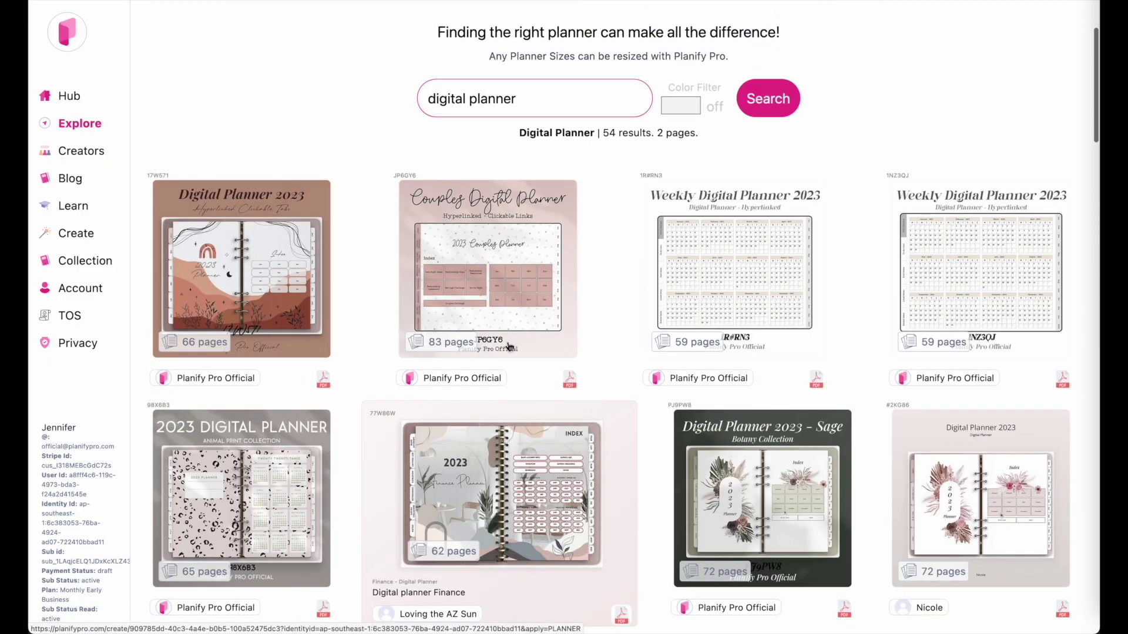
left_click(536, 94)
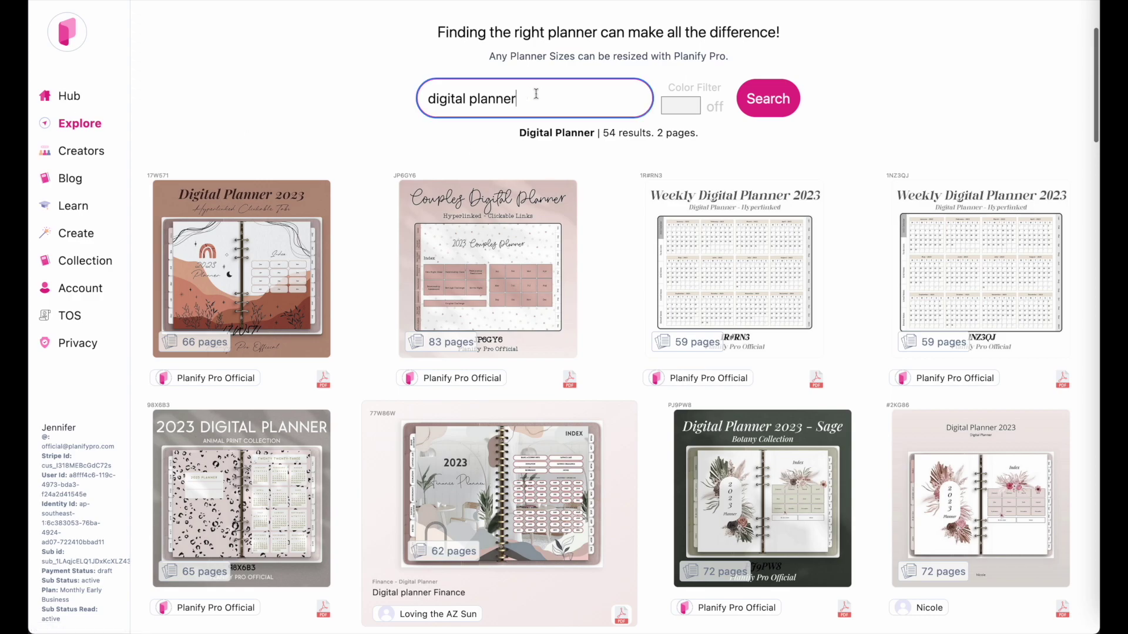
scroll(536, 94, "down", 10)
scroll(536, 99, "down", 2)
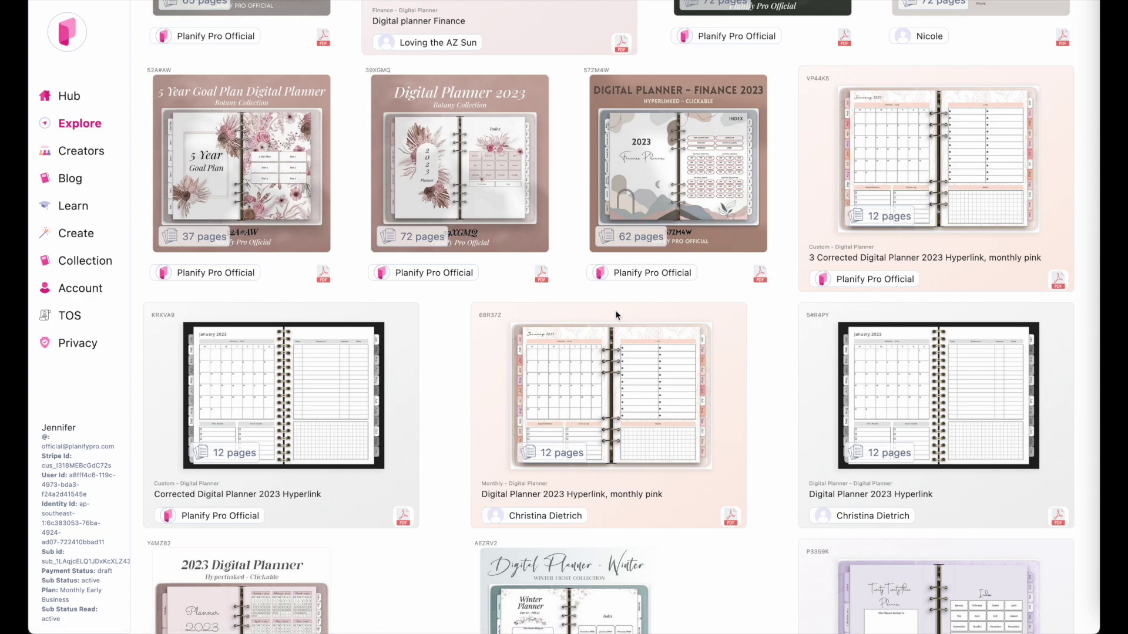
scroll(713, 494, "down", 10)
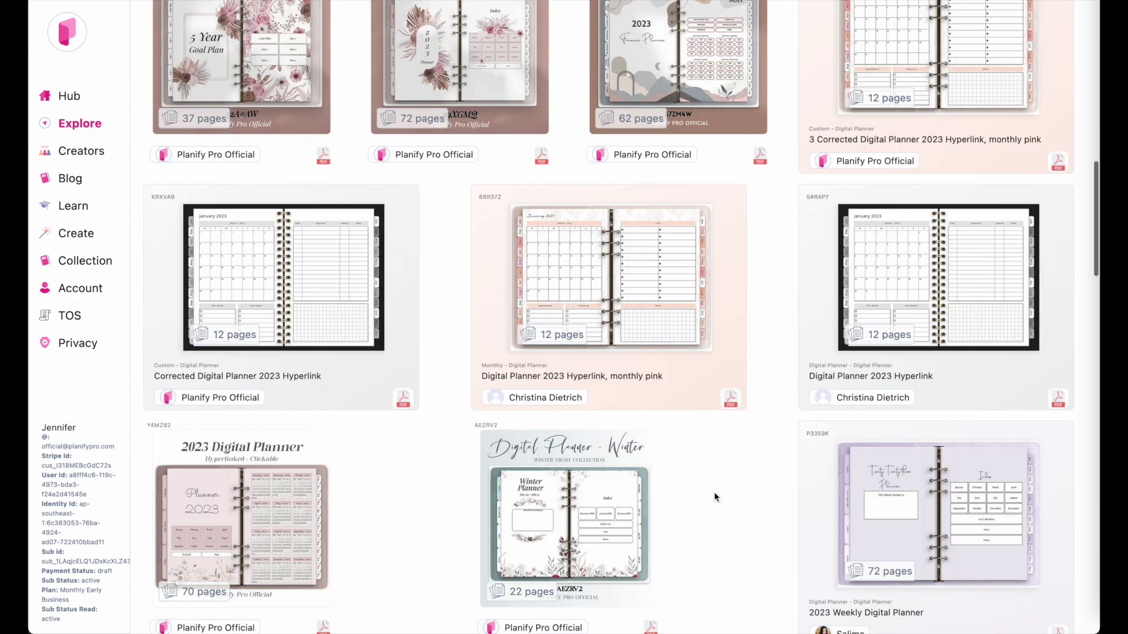
scroll(1003, 364, "up", 5)
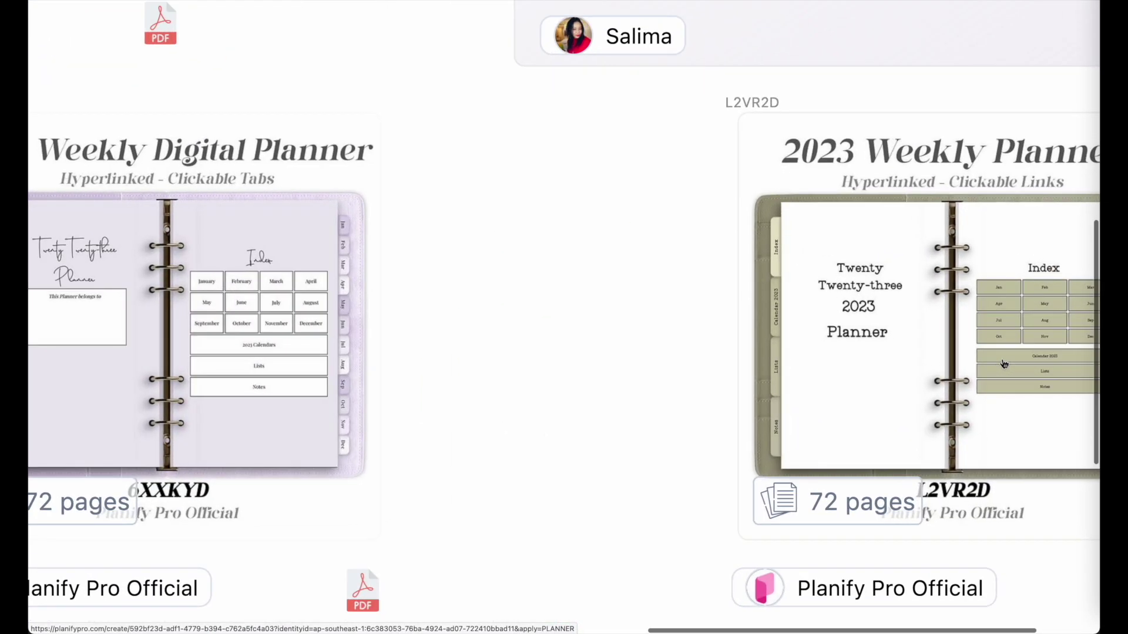
scroll(799, 372, "down", 4)
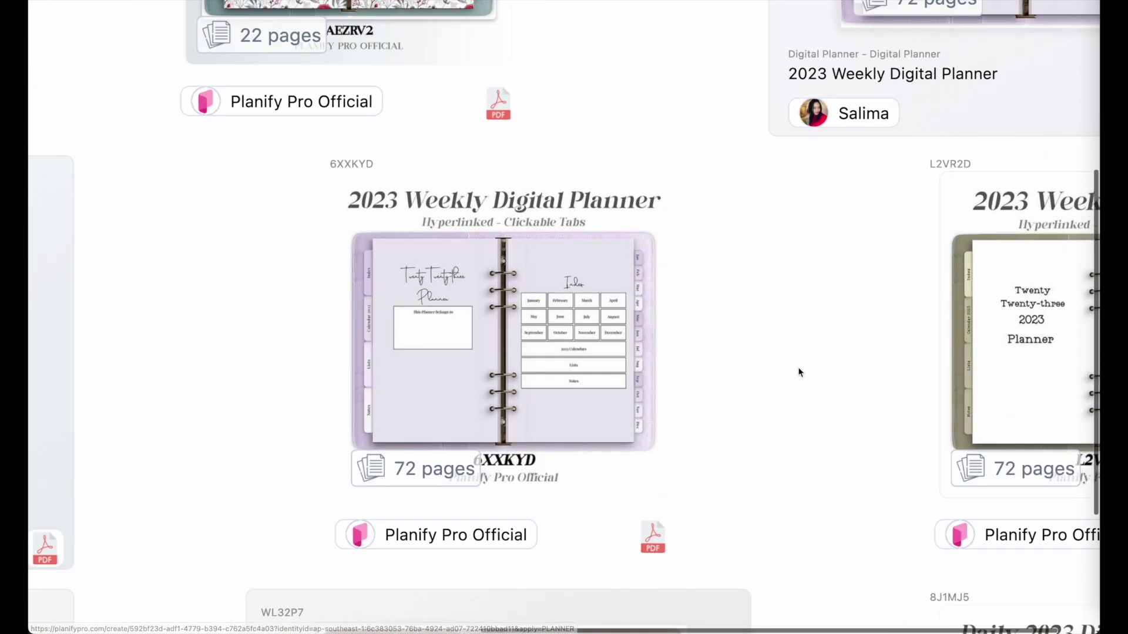
scroll(798, 372, "up", 4)
scroll(798, 372, "down", 2)
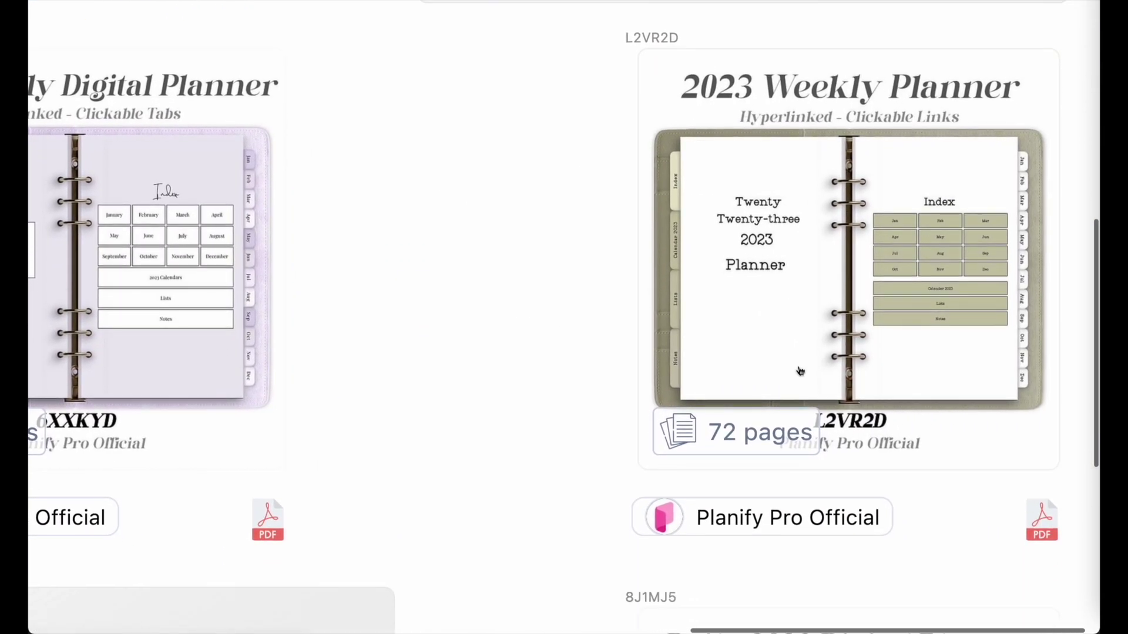
left_click(1044, 521)
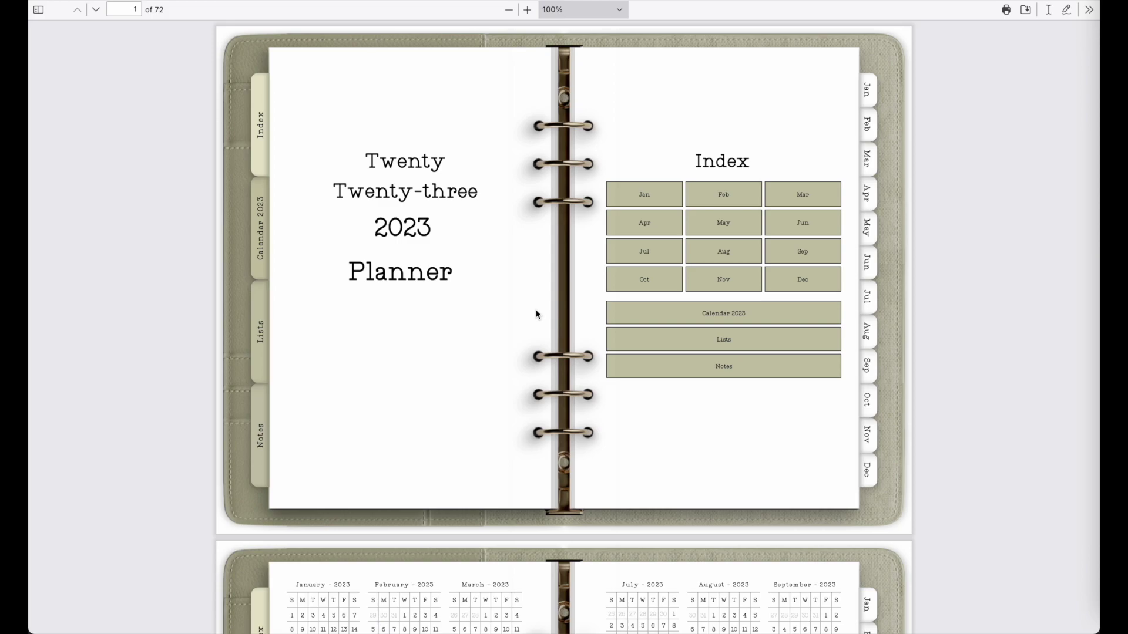
Test the Calendar 2023 link in the PDF, return to the index page, and follow the link again
left_click(258, 233)
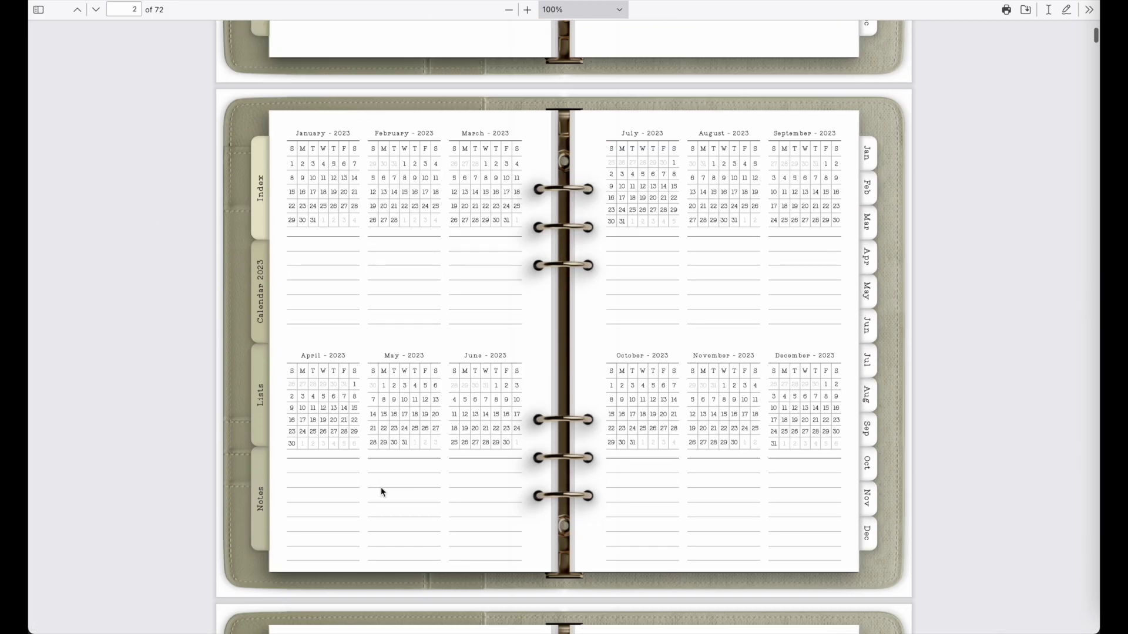
key("alt+Left")
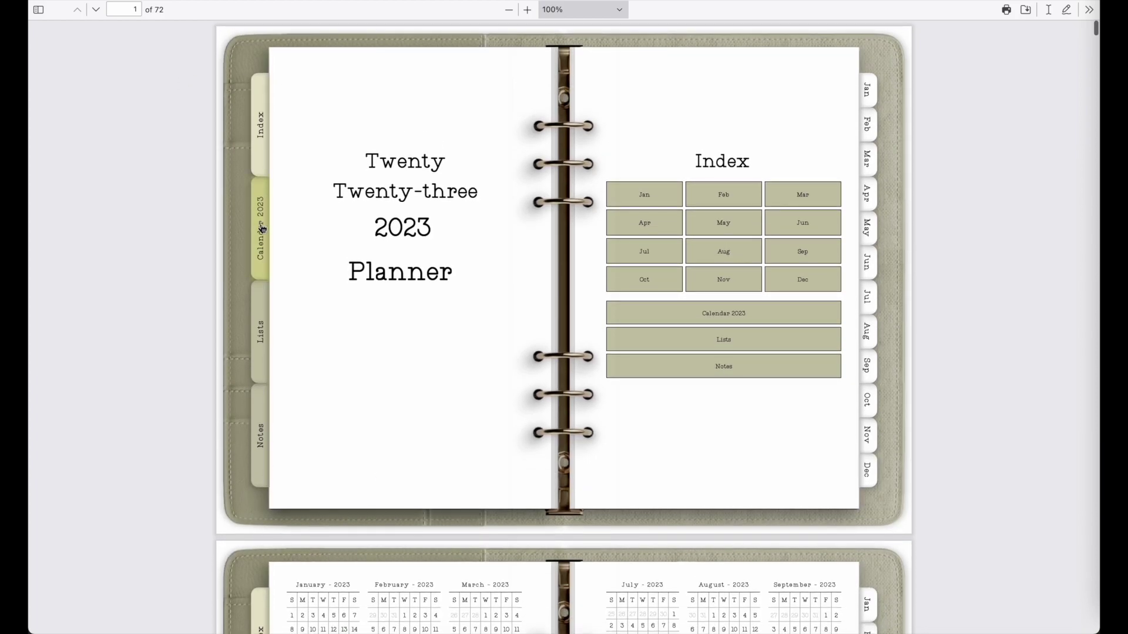
left_click(262, 229)
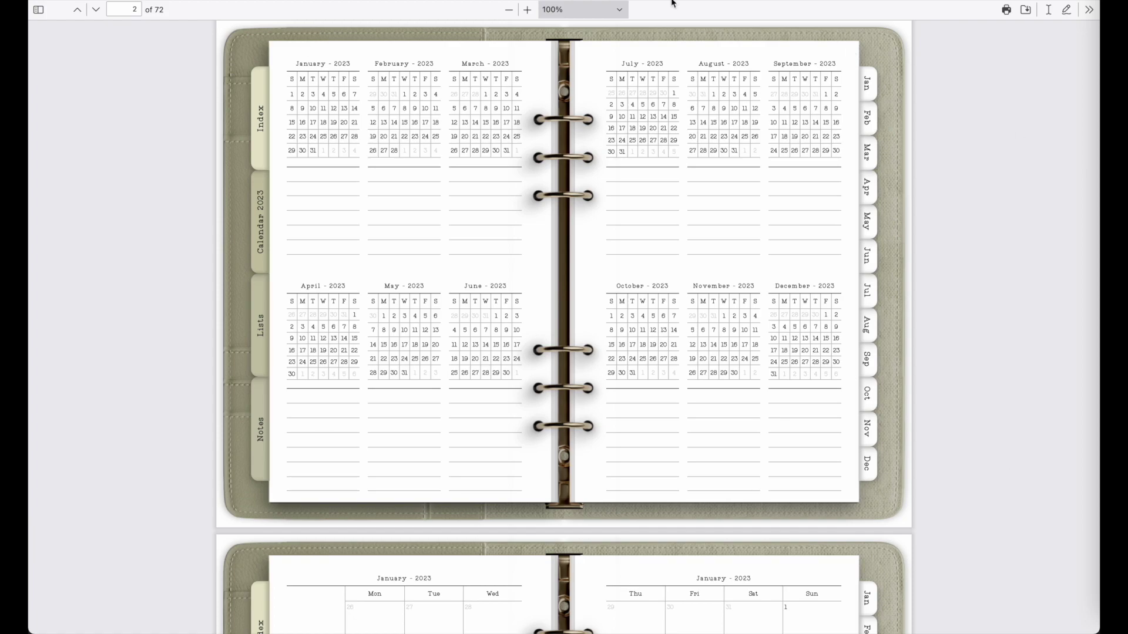
Follow the Jan link to the January monthly spread and look through the weekly pages after it
left_click(868, 87)
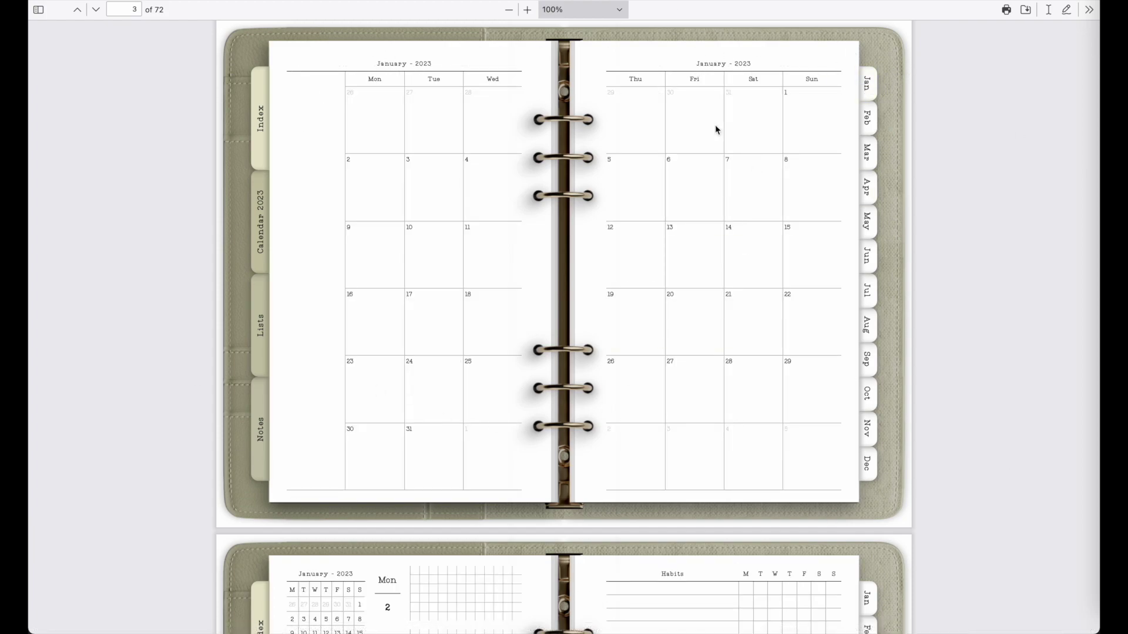
scroll(715, 124, "down", 10)
scroll(715, 125, "down", 10)
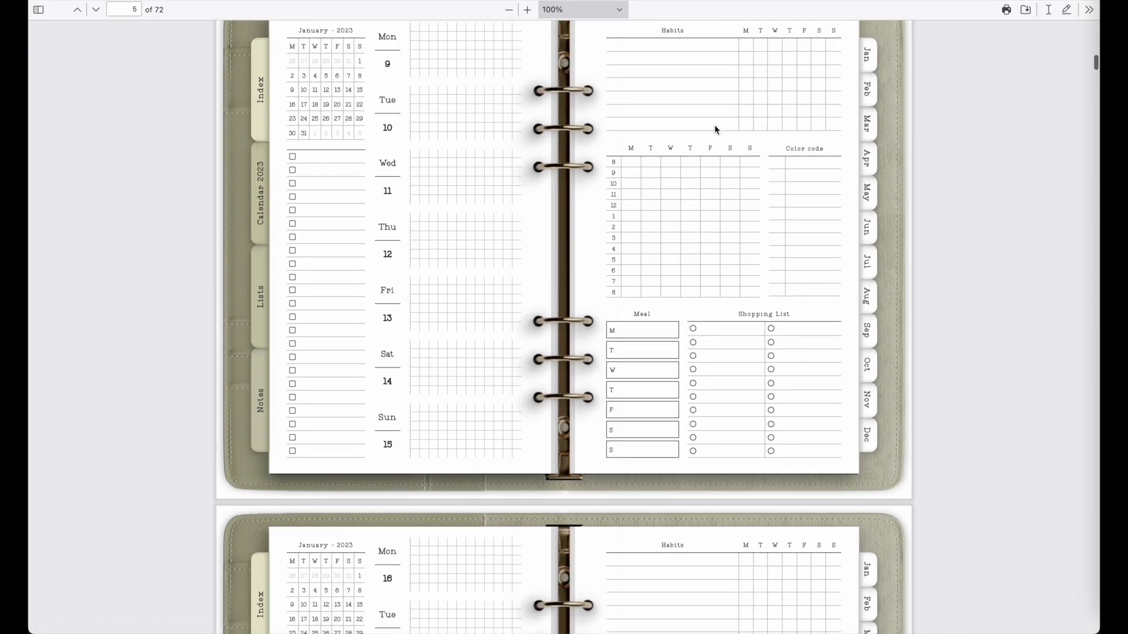
scroll(714, 124, "down", 6)
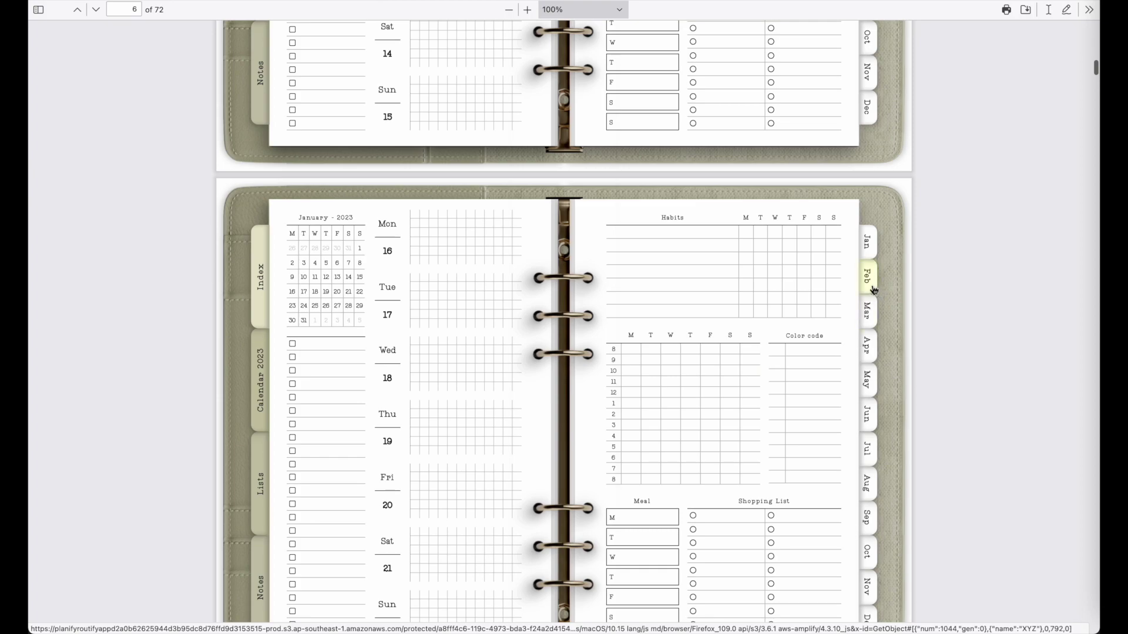
Follow the Feb link to the February monthly spread and look through its weekly pages
left_click(875, 289)
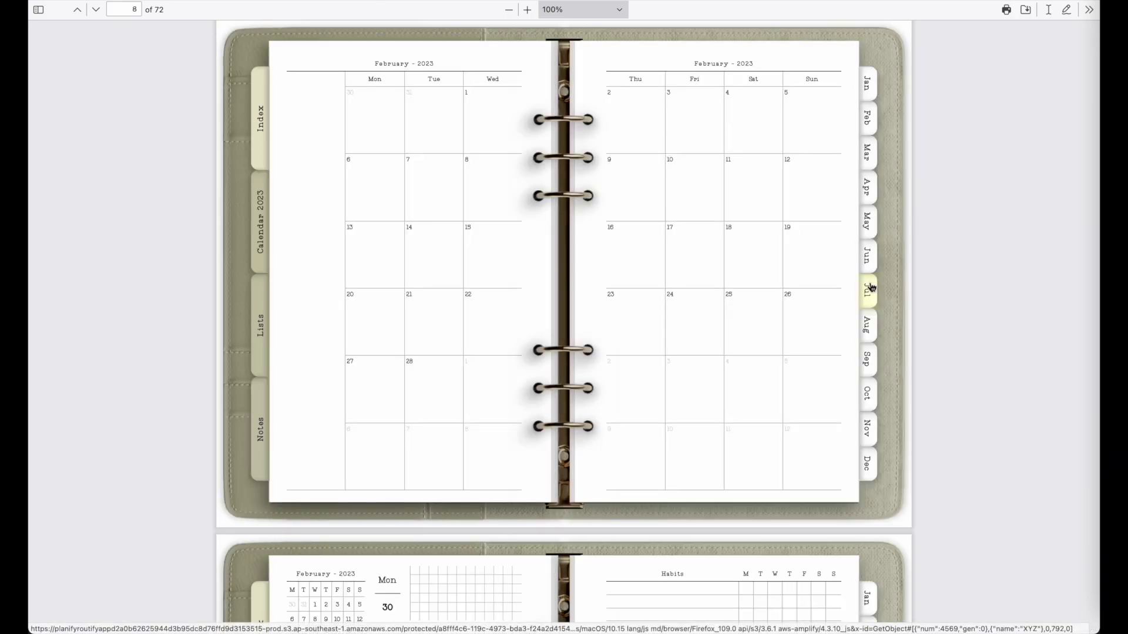
scroll(775, 353, "down", 7)
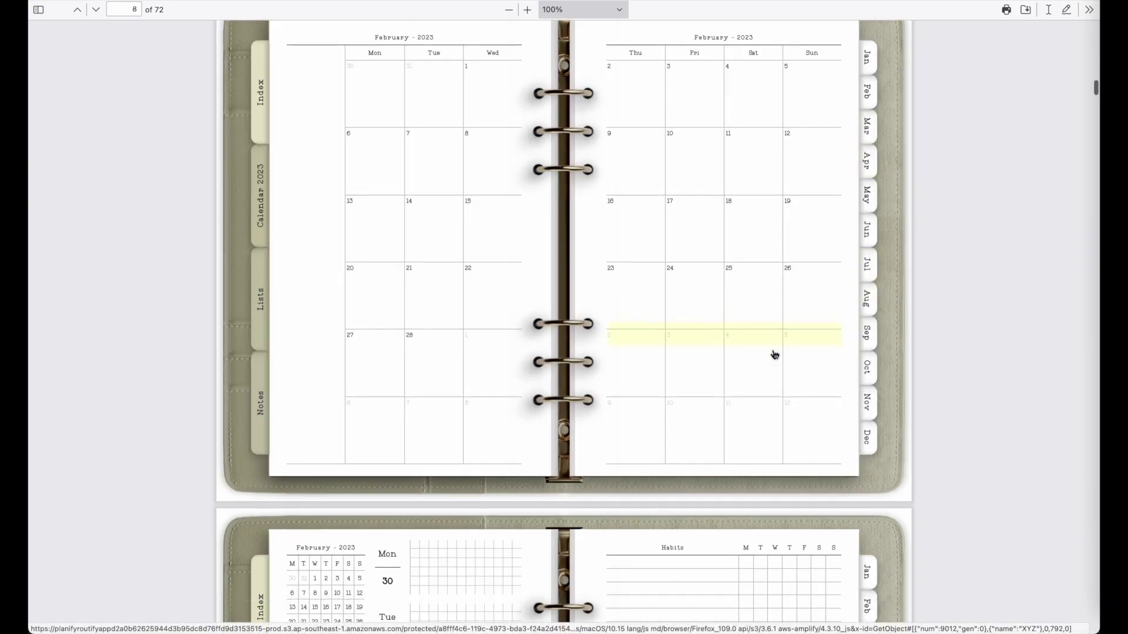
scroll(775, 354, "down", 2)
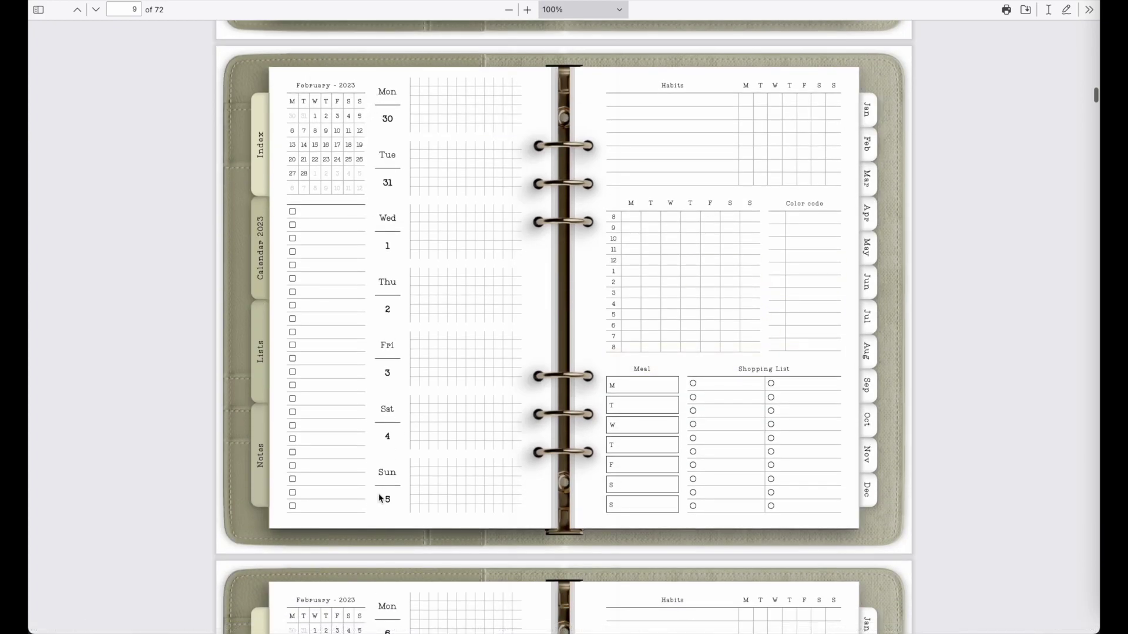
scroll(379, 494, "down", 6)
scroll(379, 497, "down", 7)
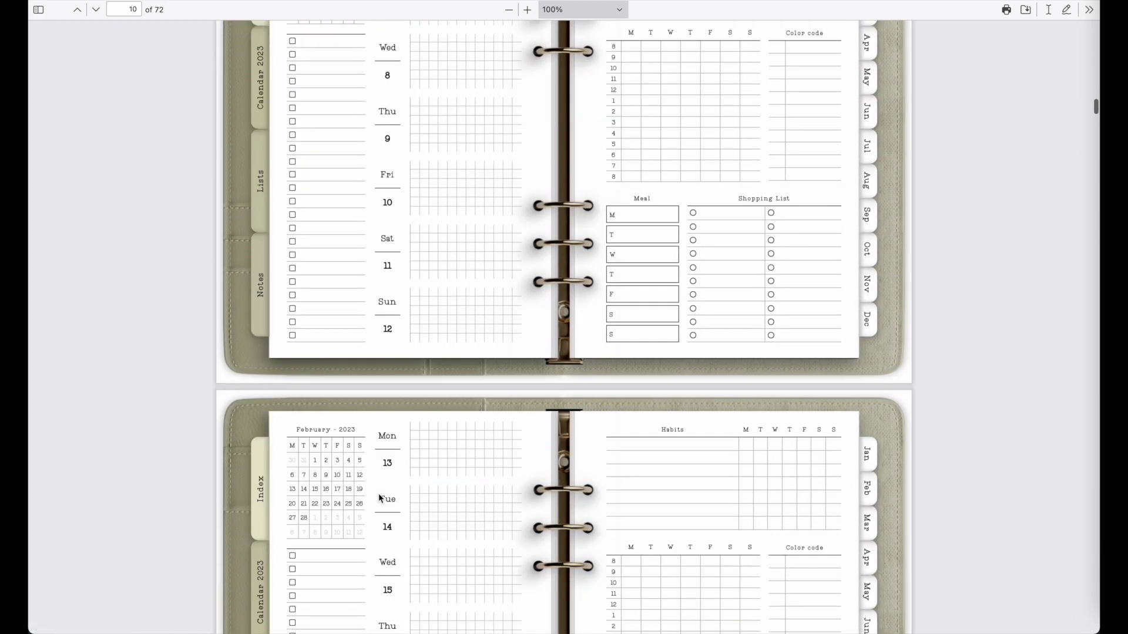
Check the Mar, Apr, May and Jun links by visiting each monthly spread in turn
left_click(861, 526)
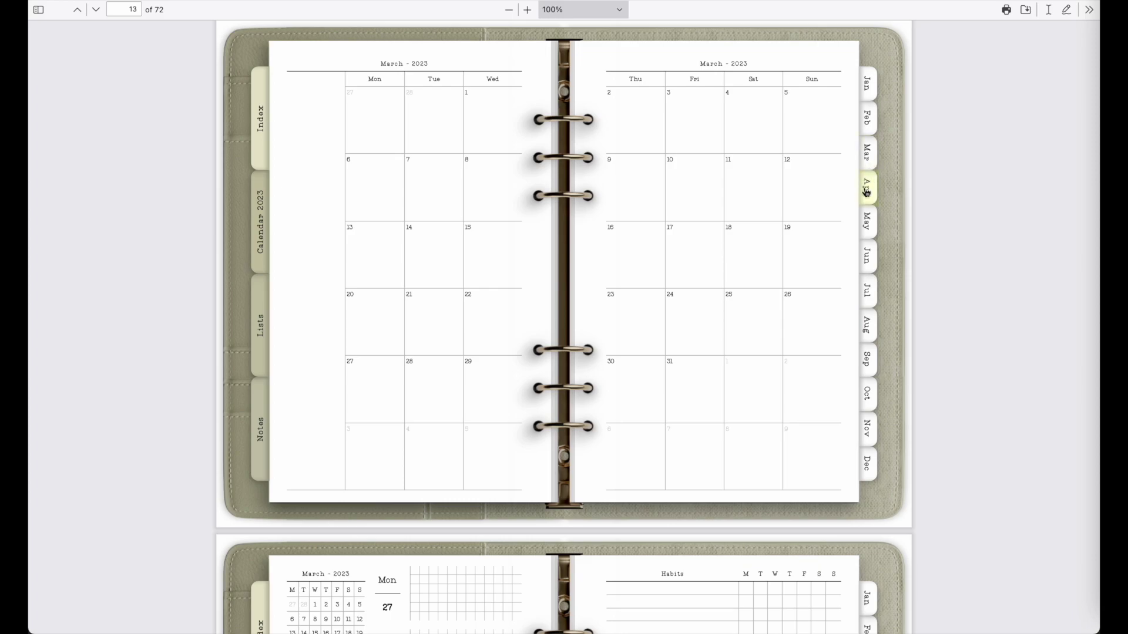
left_click(865, 187)
left_click(868, 221)
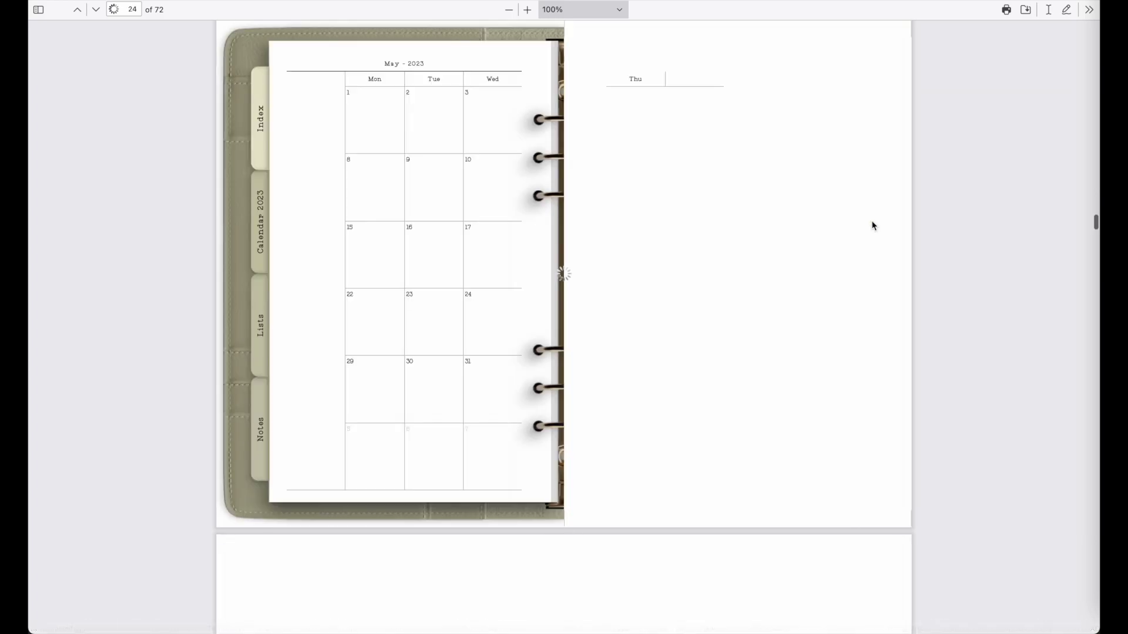
left_click(867, 255)
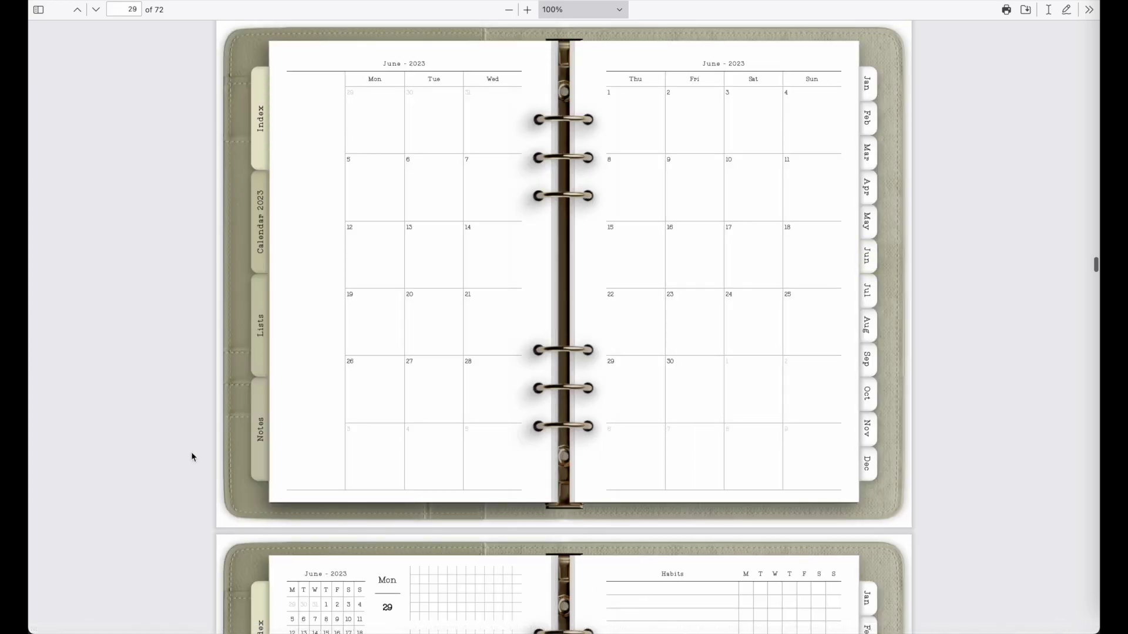
Check the Notes, Lists, Calendar 2023 and Index links of the planner PDF
left_click(263, 454)
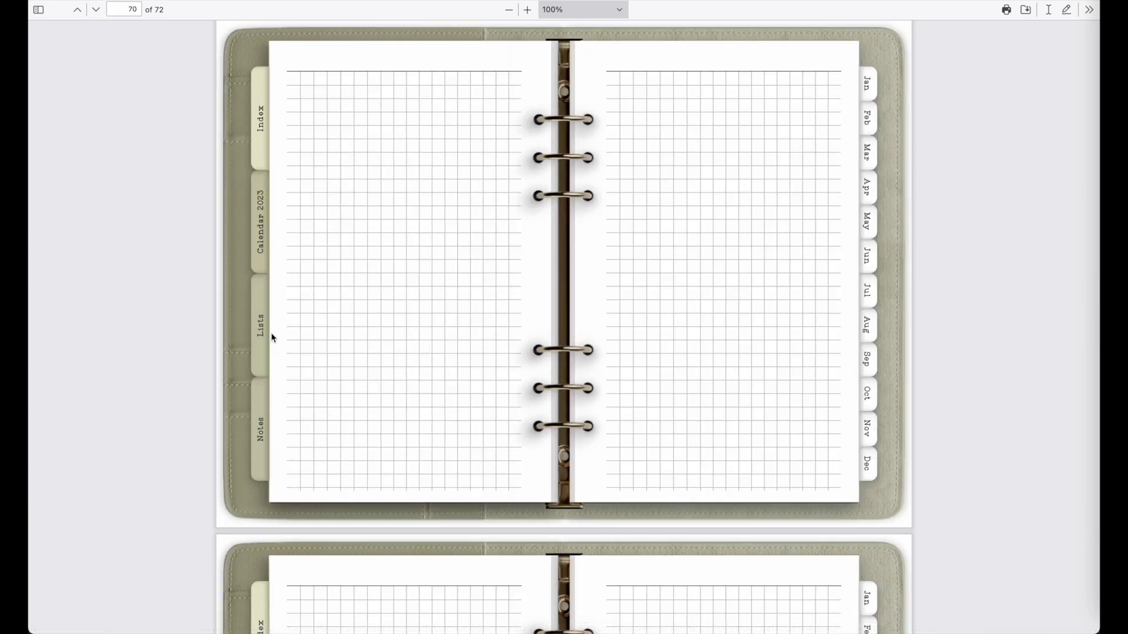
left_click(258, 330)
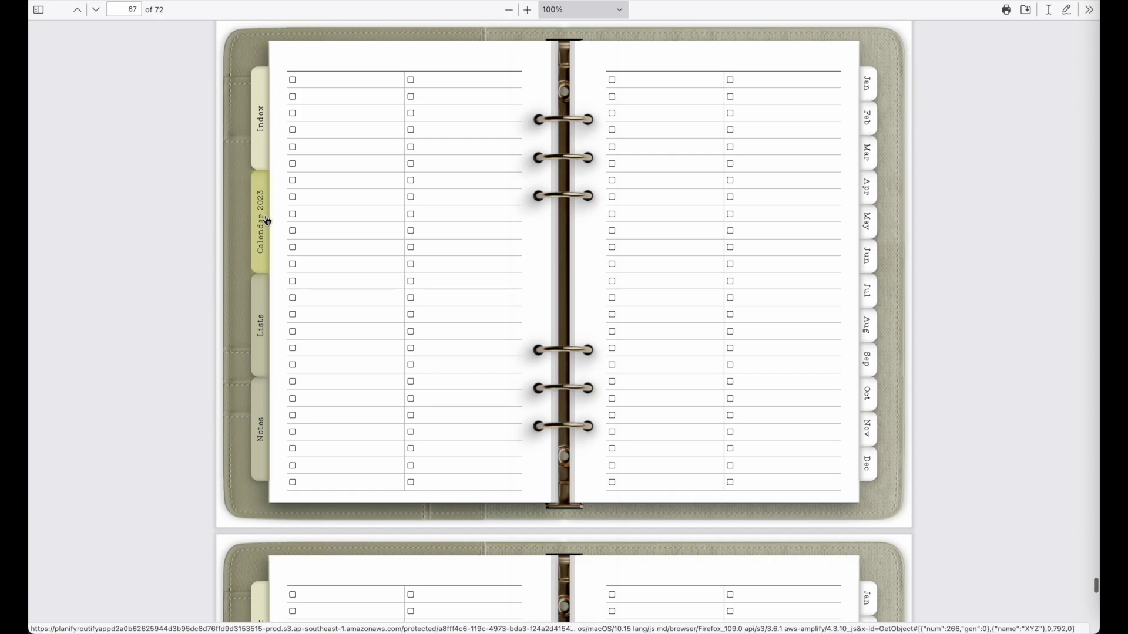
left_click(268, 220)
scroll(445, 217, "up", 2)
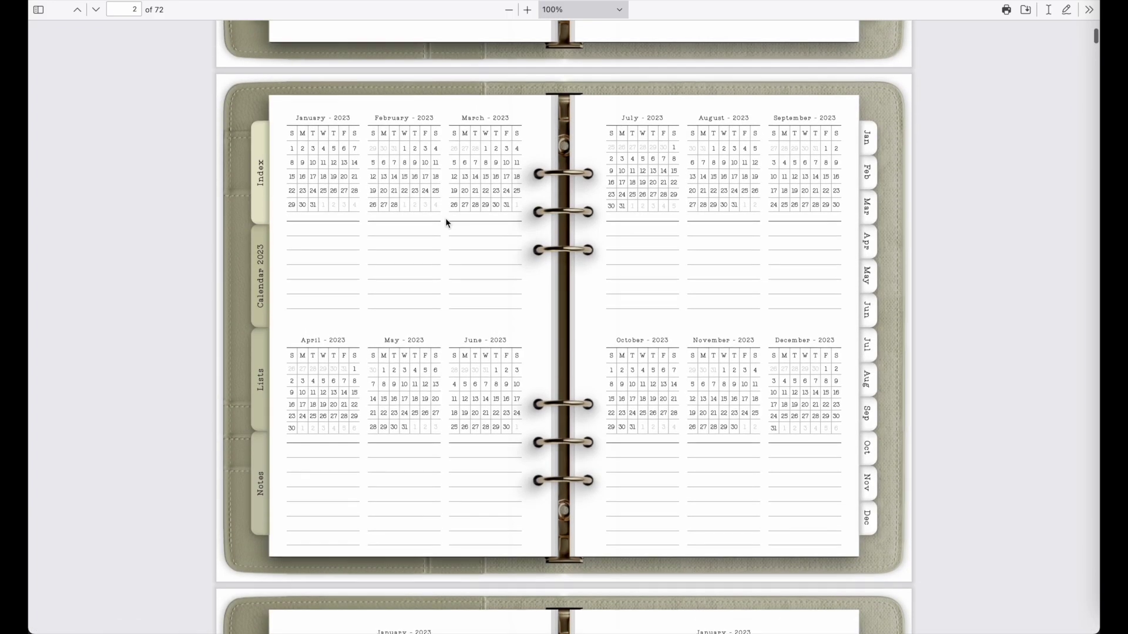
left_click(261, 171)
scroll(498, 321, "up", 2)
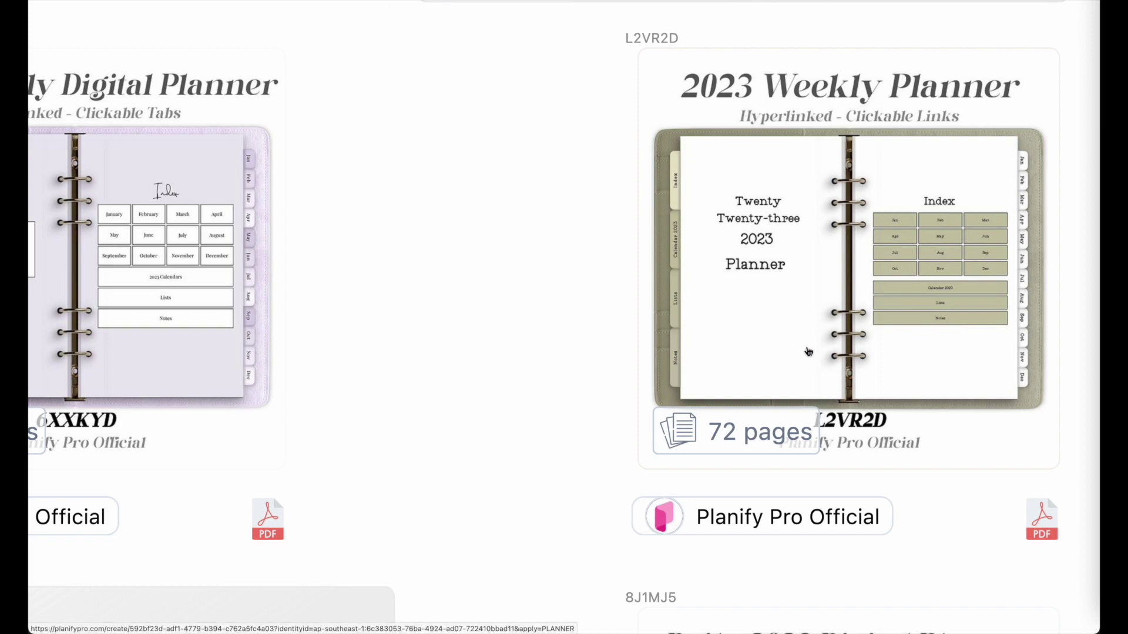
Open the 2023 Weekly Planner L2VR2D template in the editor and apply its design over the previous work
left_click(904, 303)
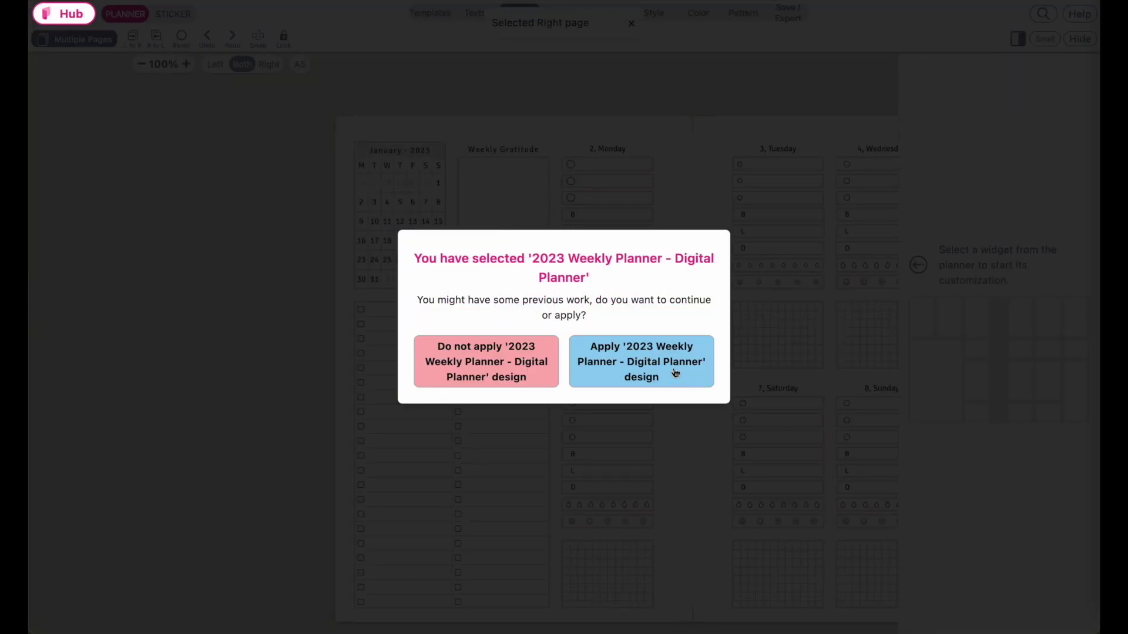
left_click(668, 363)
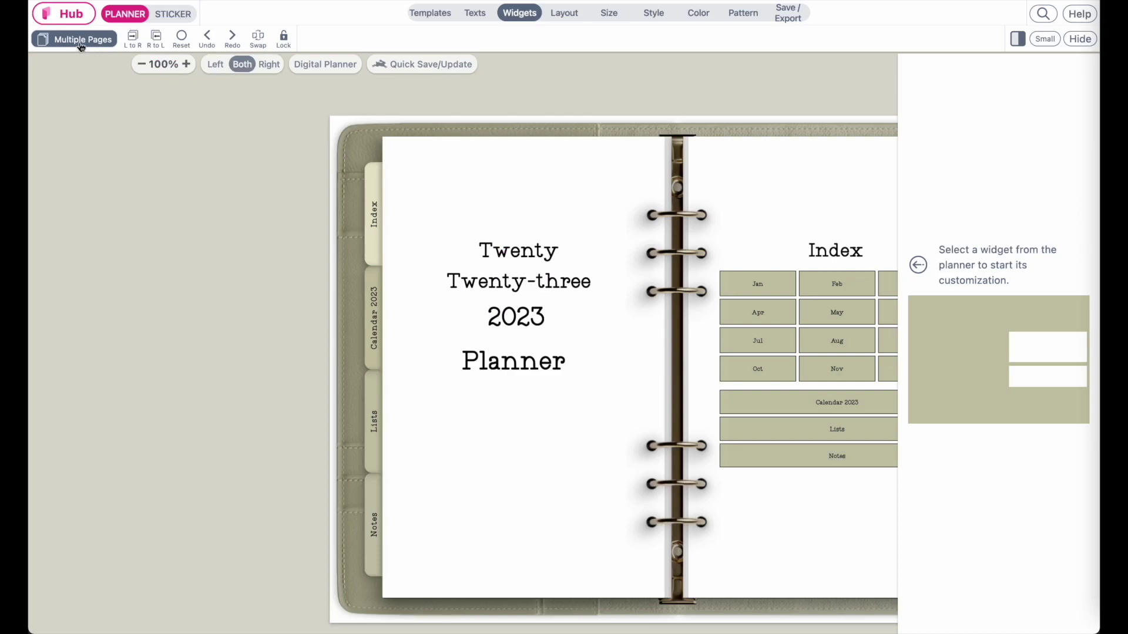
Show the planner's multiple-page list, look through its page thumbnails and return to the first page
left_click(76, 39)
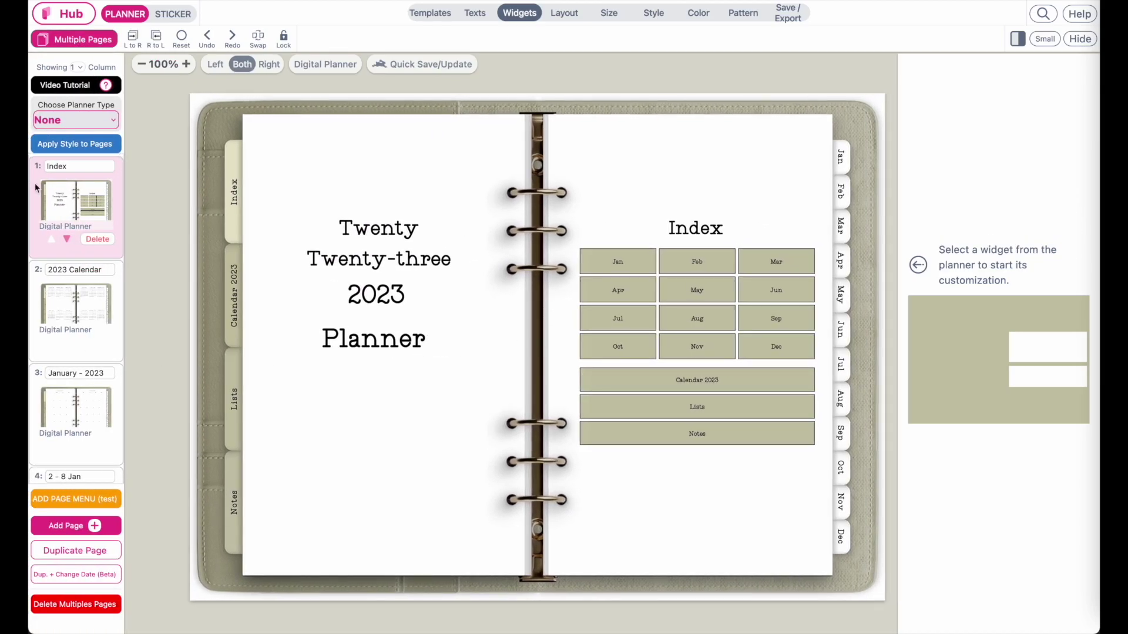
scroll(67, 346, "down", 20)
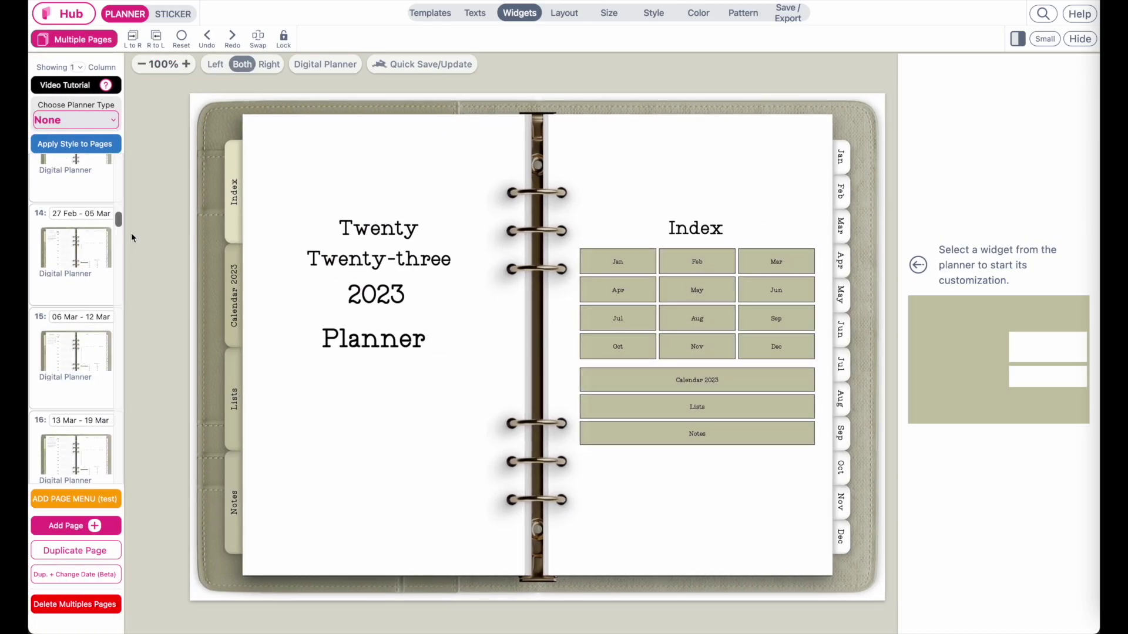
left_click_drag(118, 225, 161, 55)
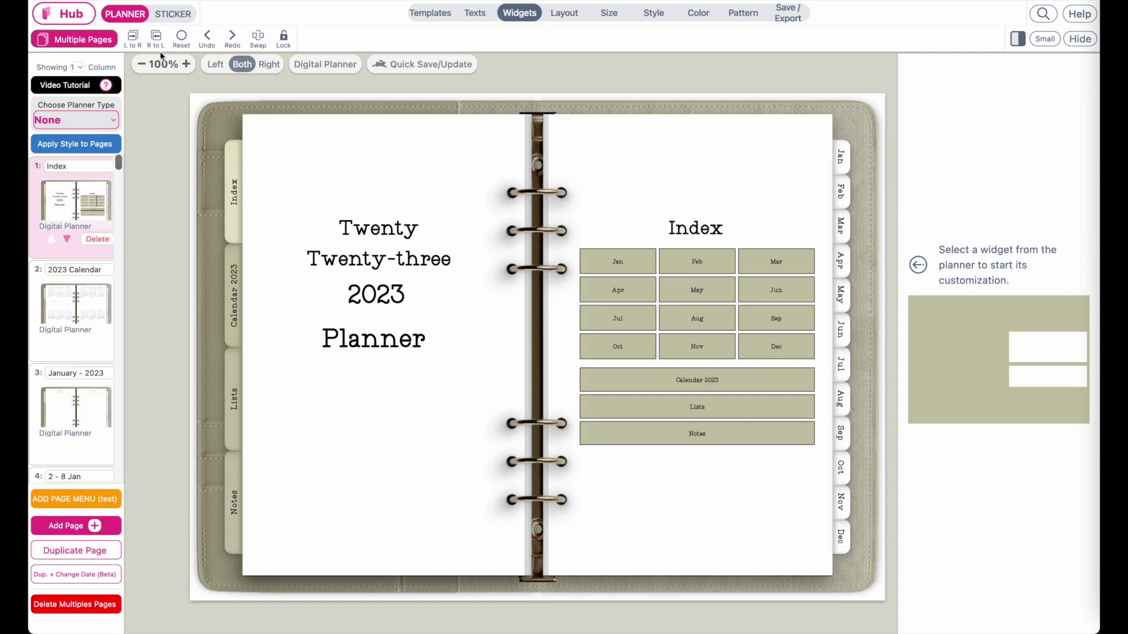
Open the January - 2023 page and filter the starter templates to Starter Monthly
scroll(65, 308, "down", 2)
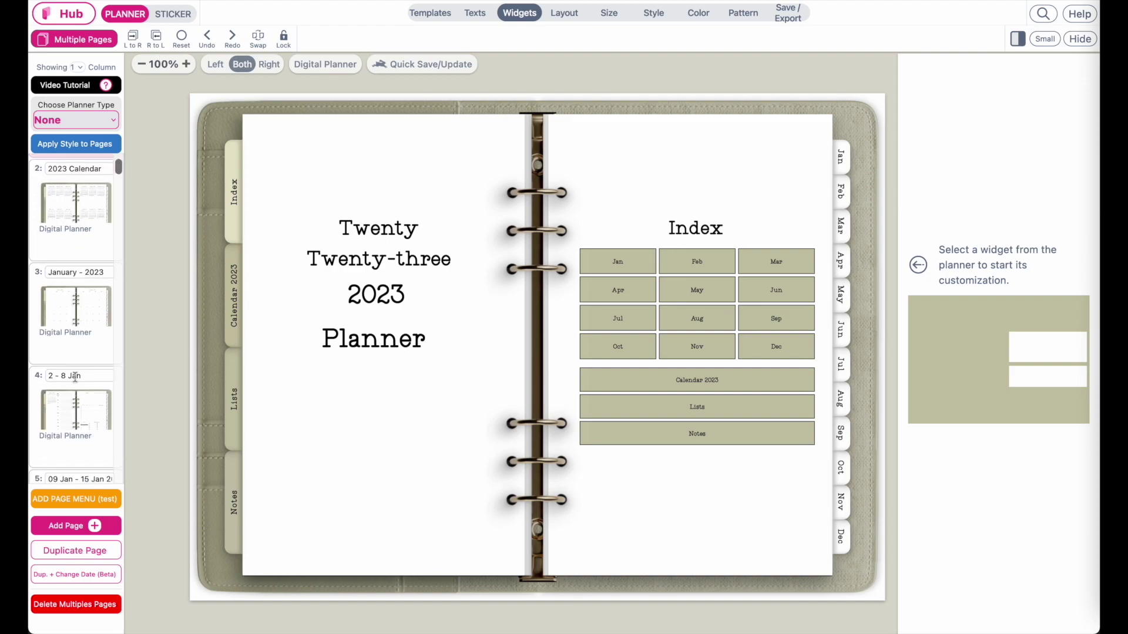
left_click(64, 307)
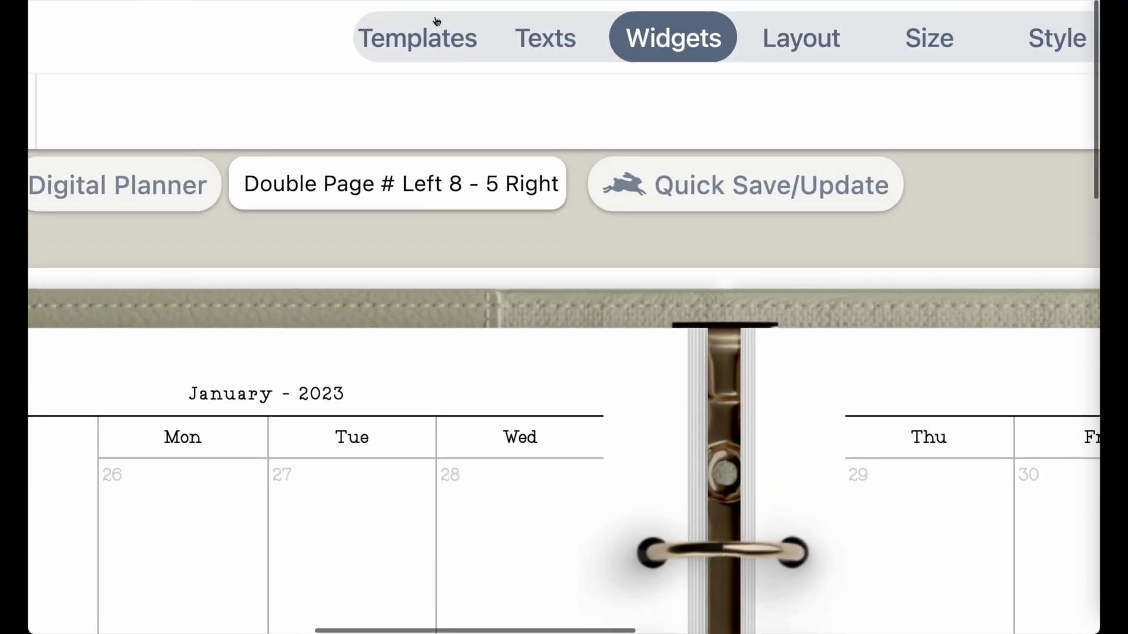
left_click(442, 16)
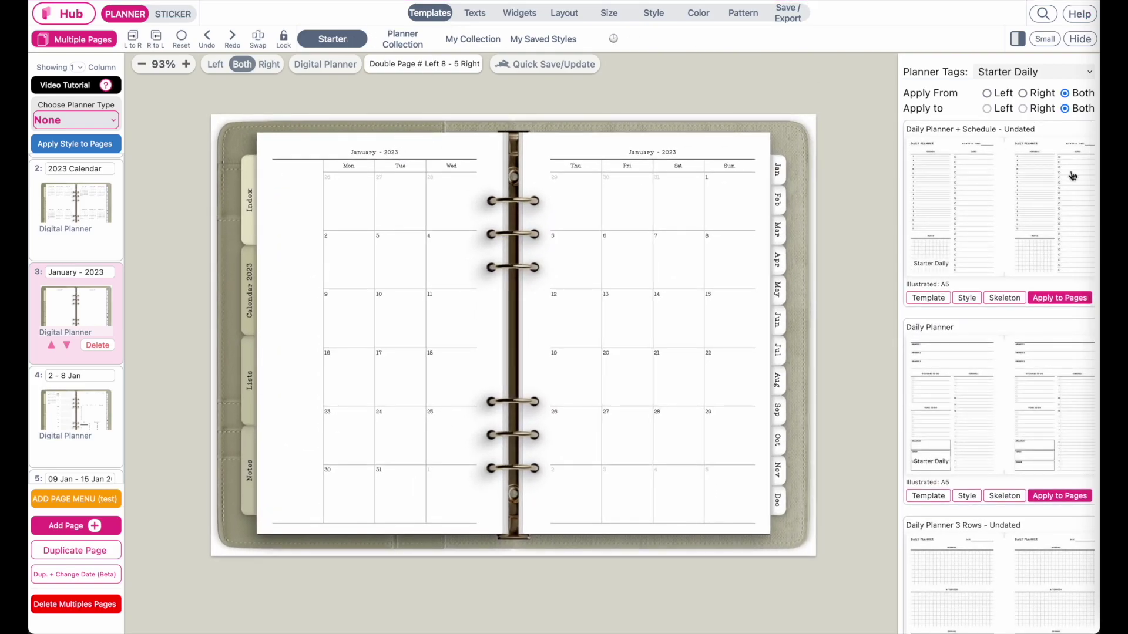
left_click(1032, 72)
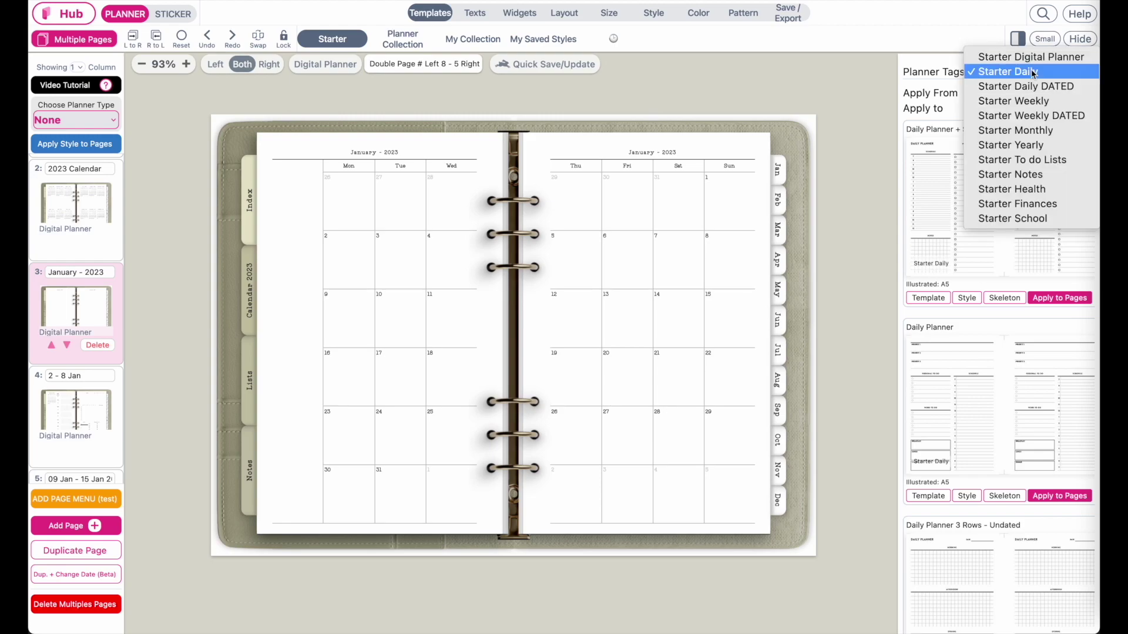
left_click(1025, 130)
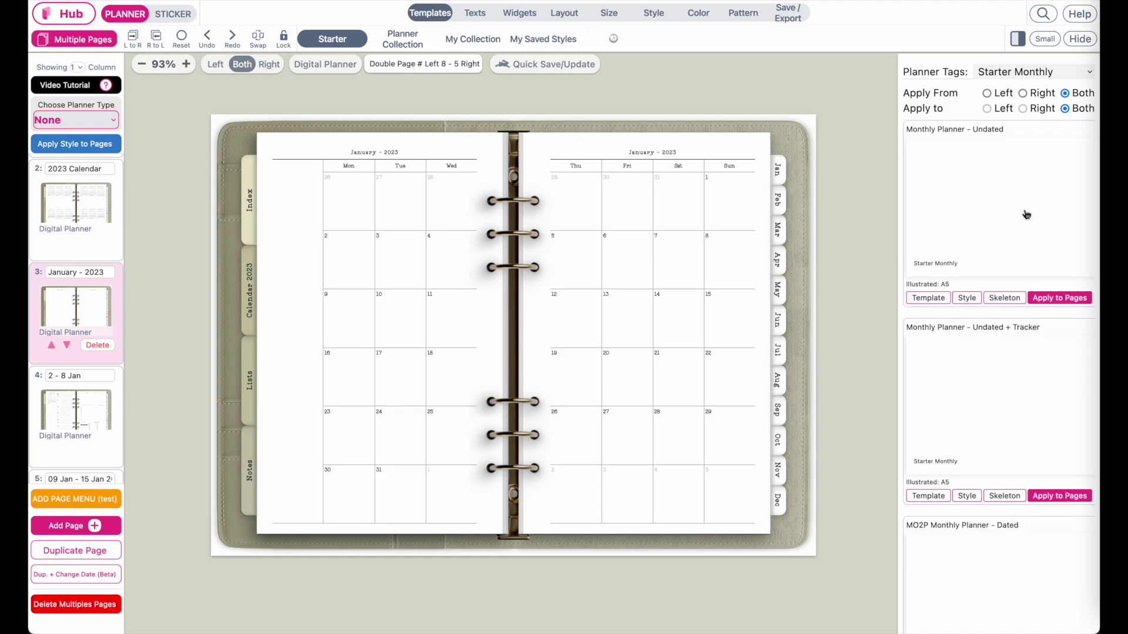
Look through the Starter Monthly templates and the planners and tags in My Collection
scroll(1026, 215, "down", 1)
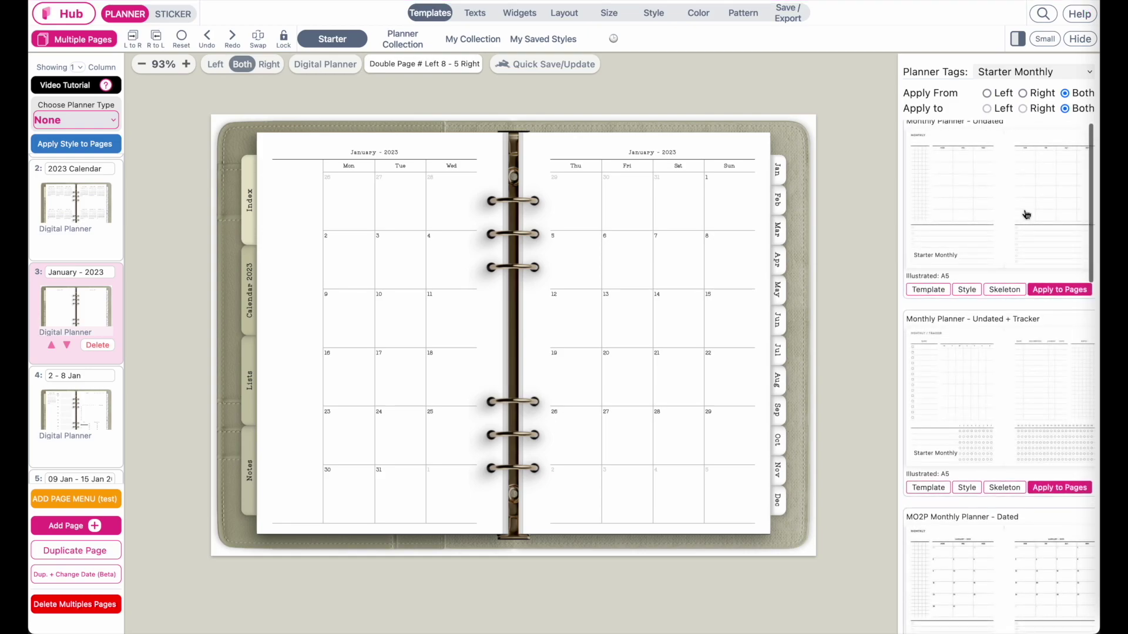
scroll(1026, 214, "down", 1)
scroll(1026, 214, "down", 9)
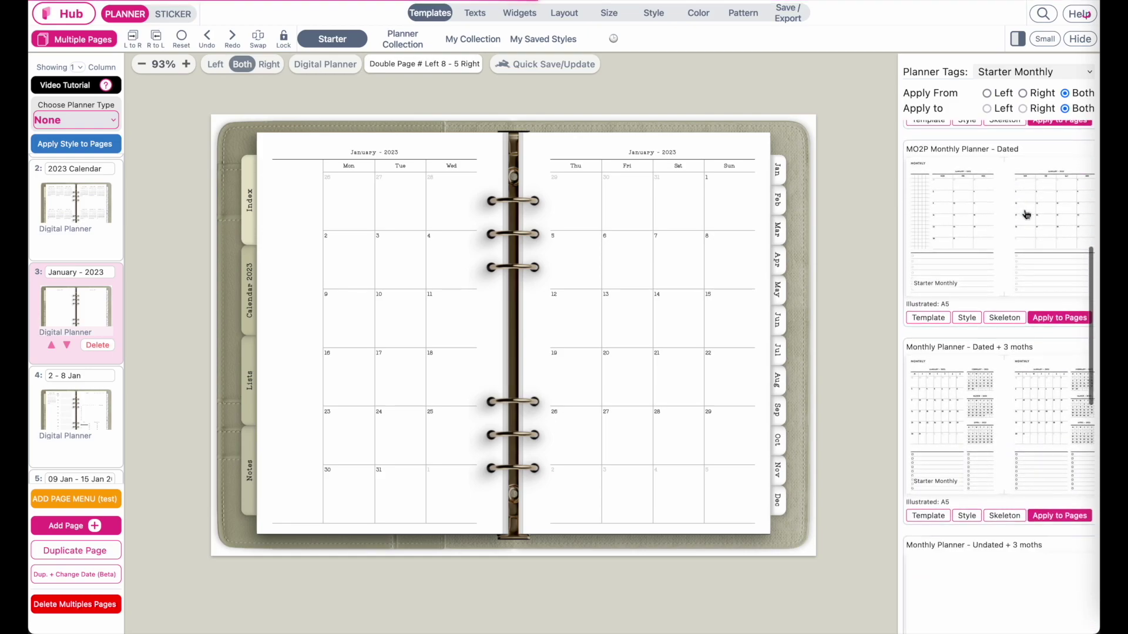
scroll(1026, 215, "down", 3)
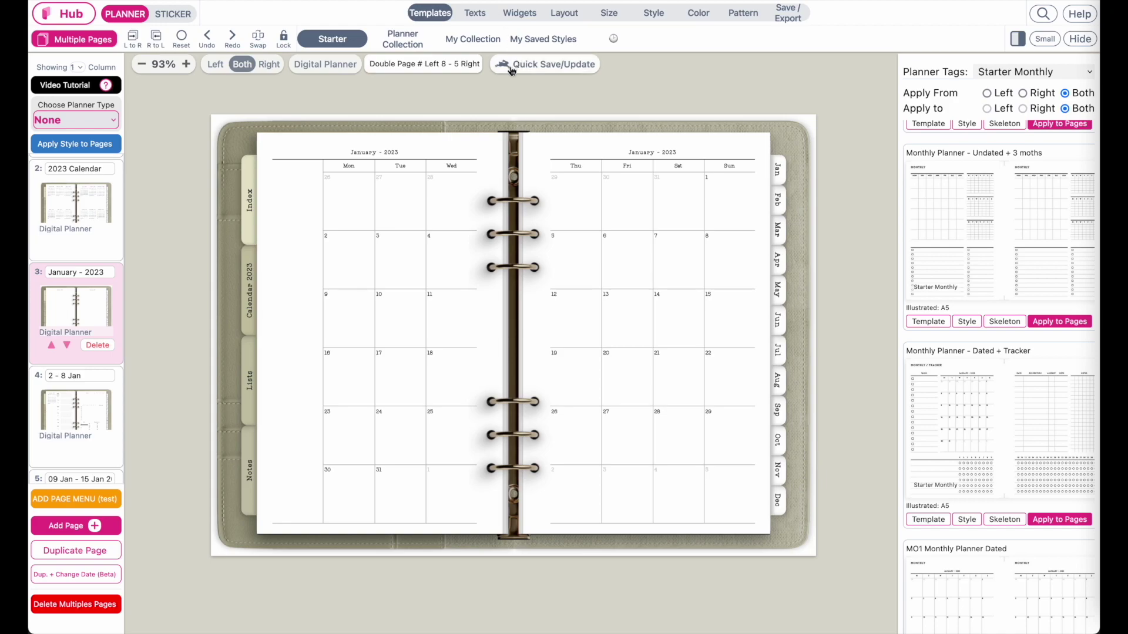
left_click(481, 40)
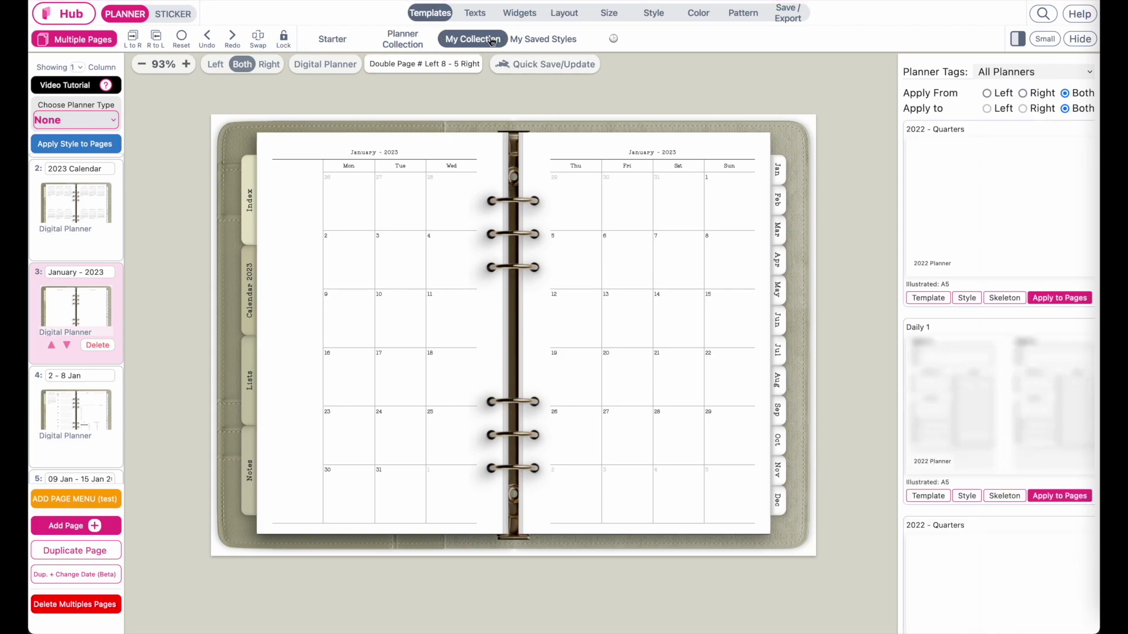
left_click(1049, 71)
scroll(1035, 117, "up", 15)
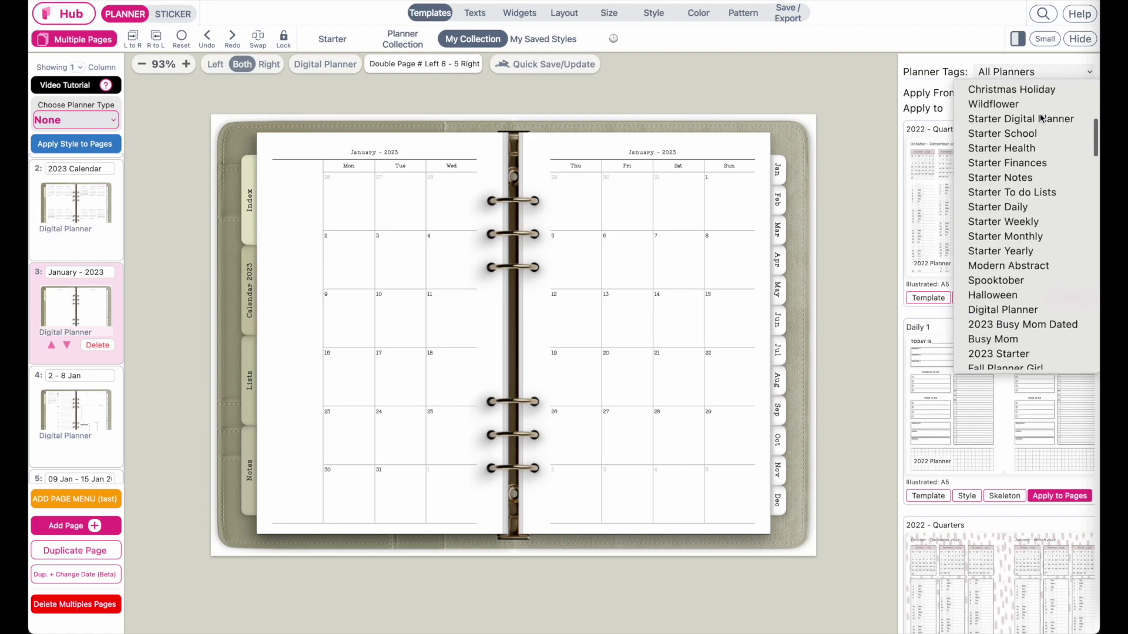
left_click(937, 85)
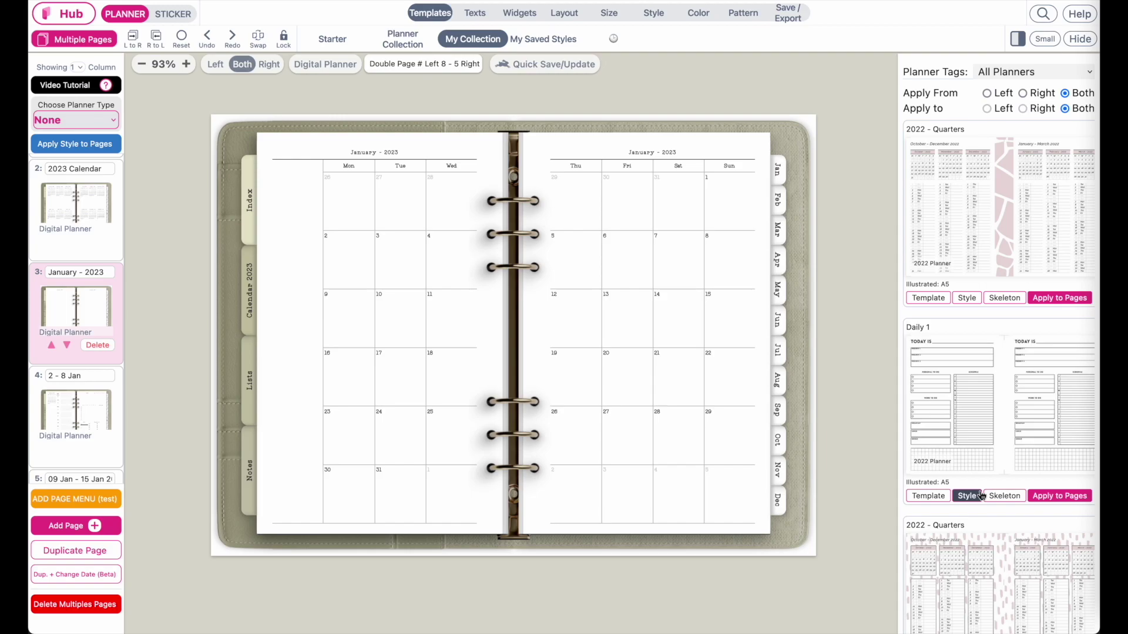
scroll(972, 497, "down", 10)
Apply the skeleton of the starter template MO2P Monthly Planner - Dated to the January - 2023 page
left_click(331, 42)
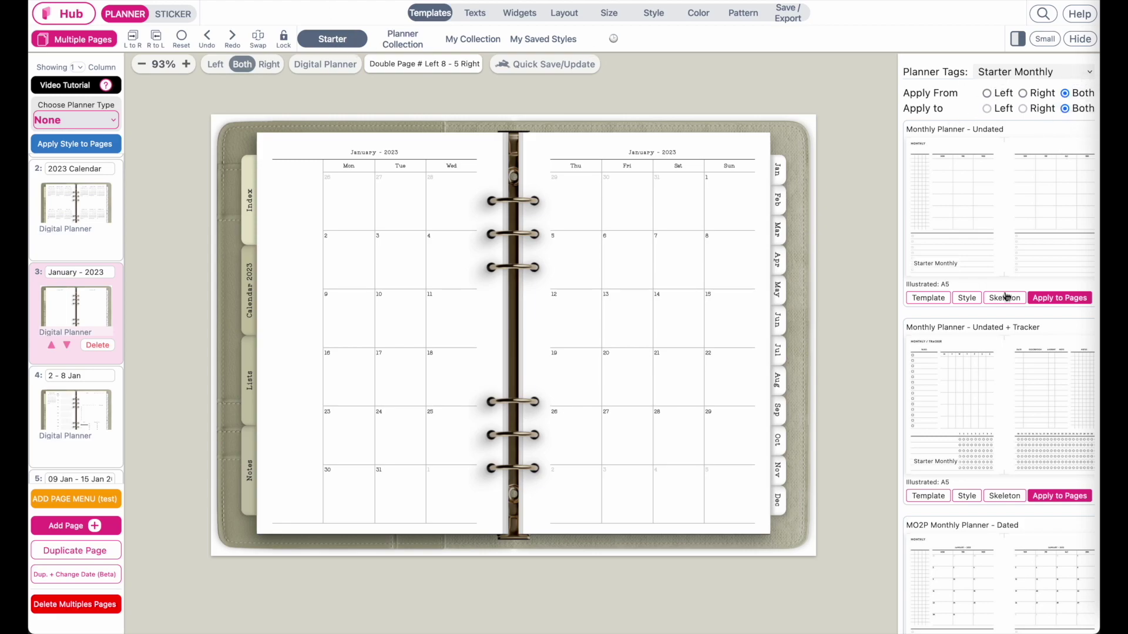
scroll(1007, 351, "down", 5)
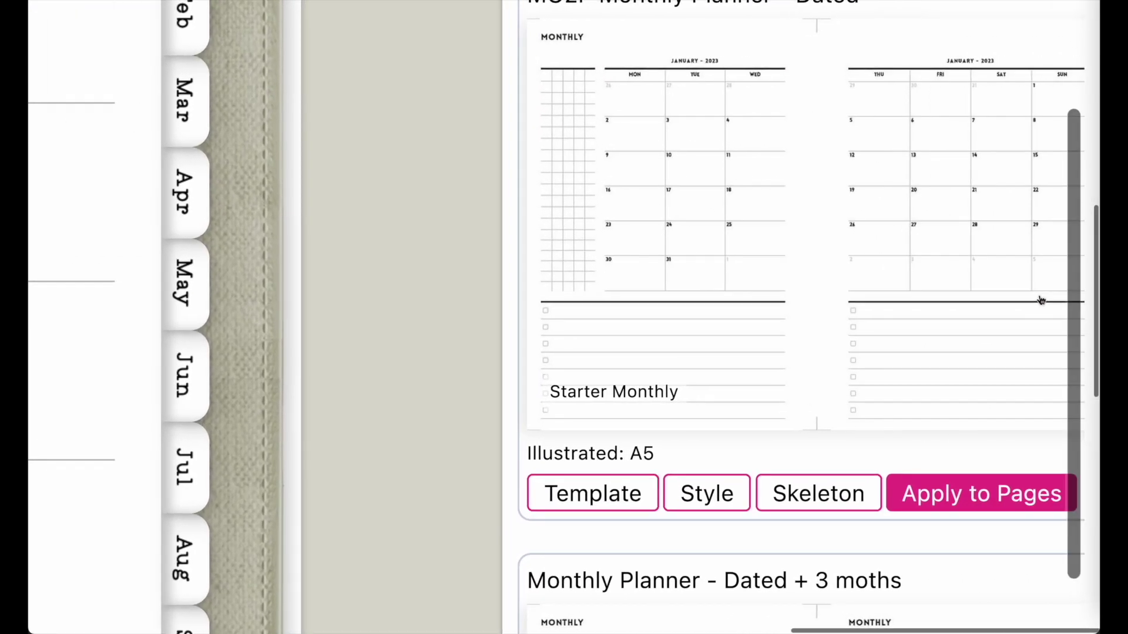
scroll(1041, 300, "up", 3)
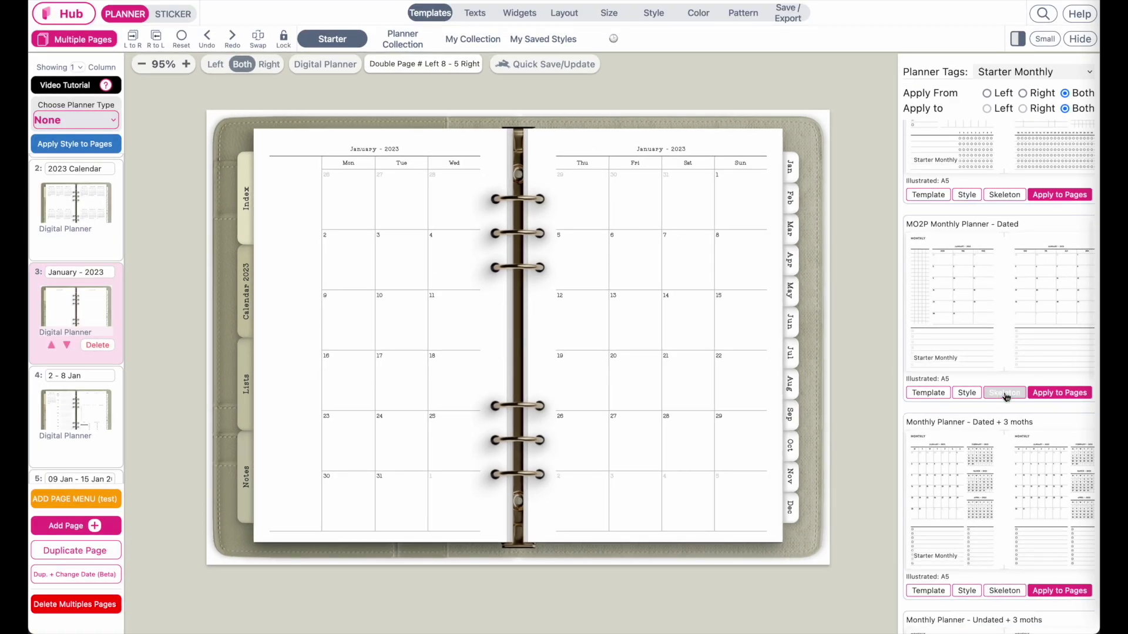
left_click(1005, 393)
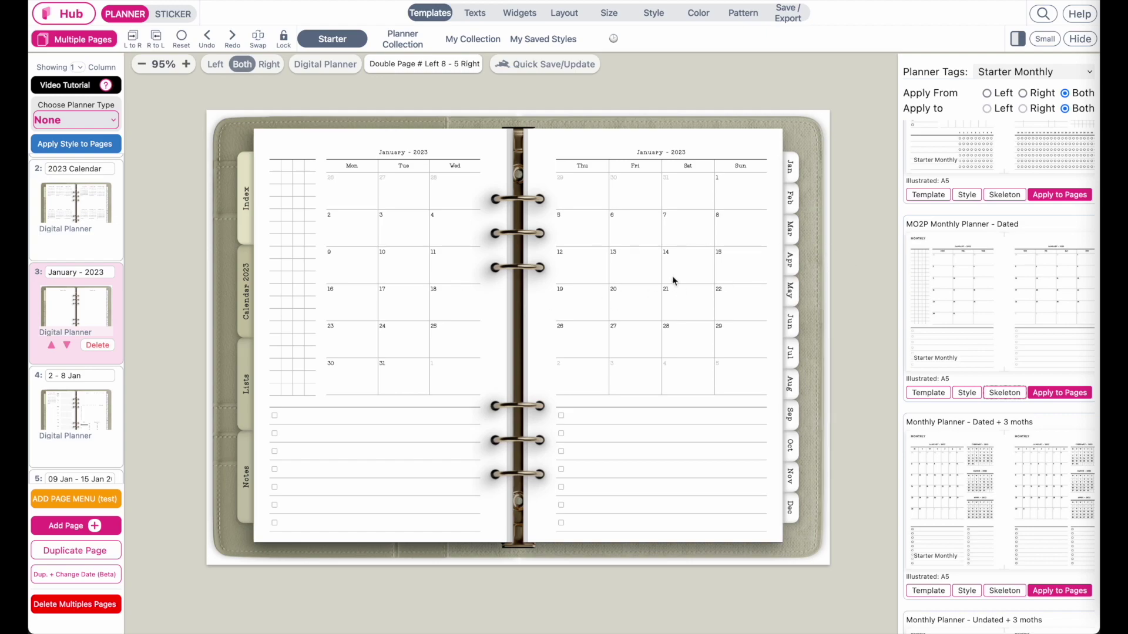
Apply the style of MO2P Monthly Planner - Dated to the January - 2023 page and check the spread
left_click(968, 394)
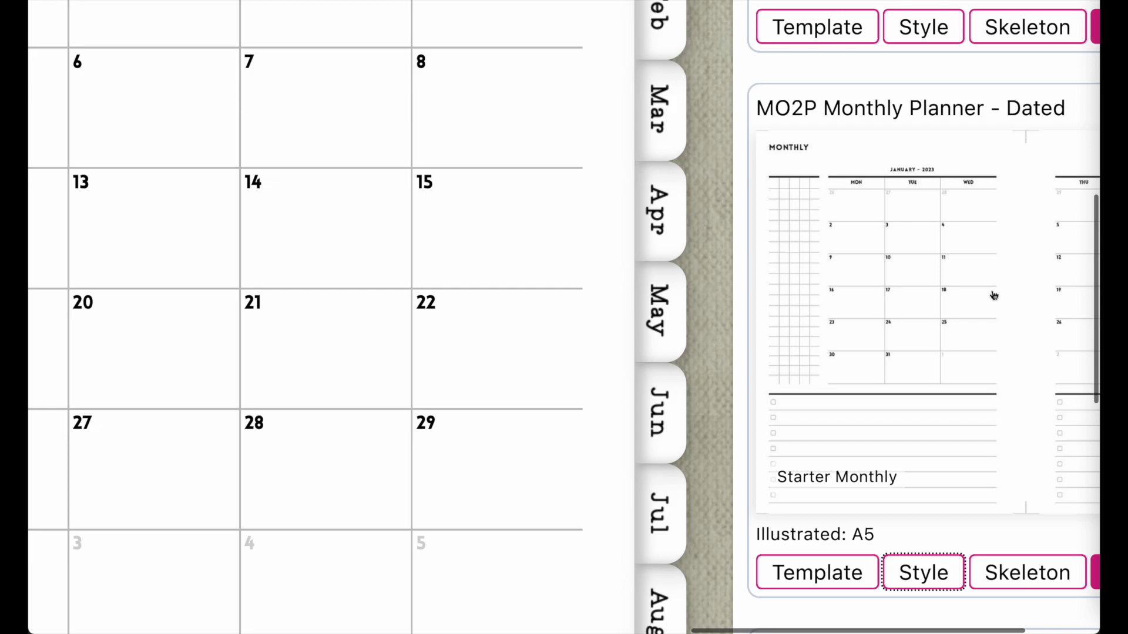
scroll(993, 296, "down", 1)
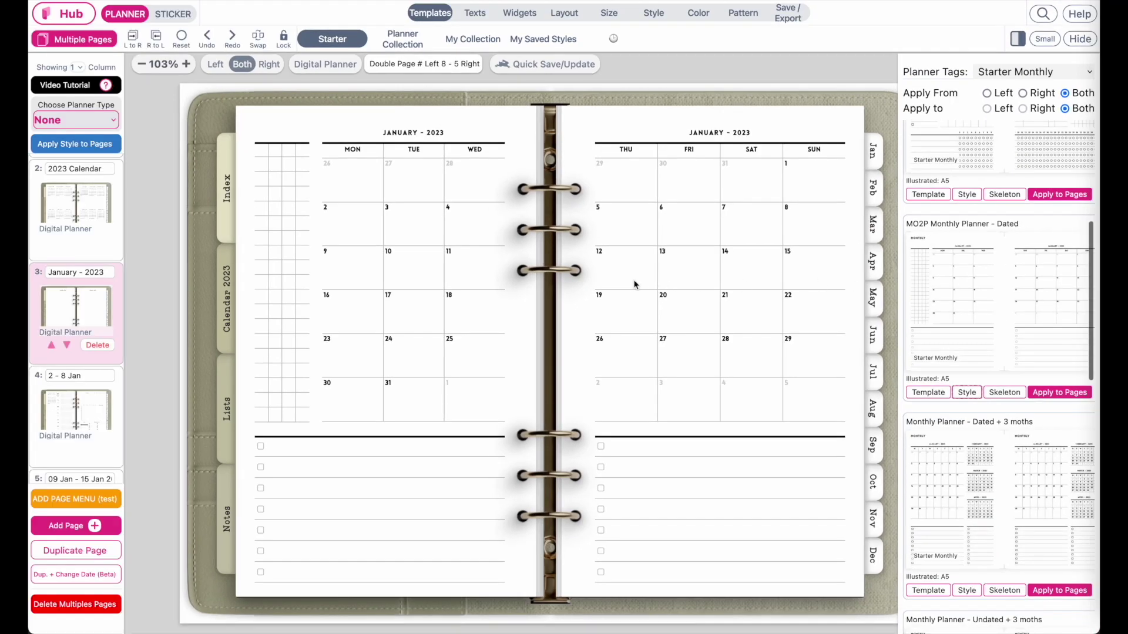
scroll(634, 285, "right", 1)
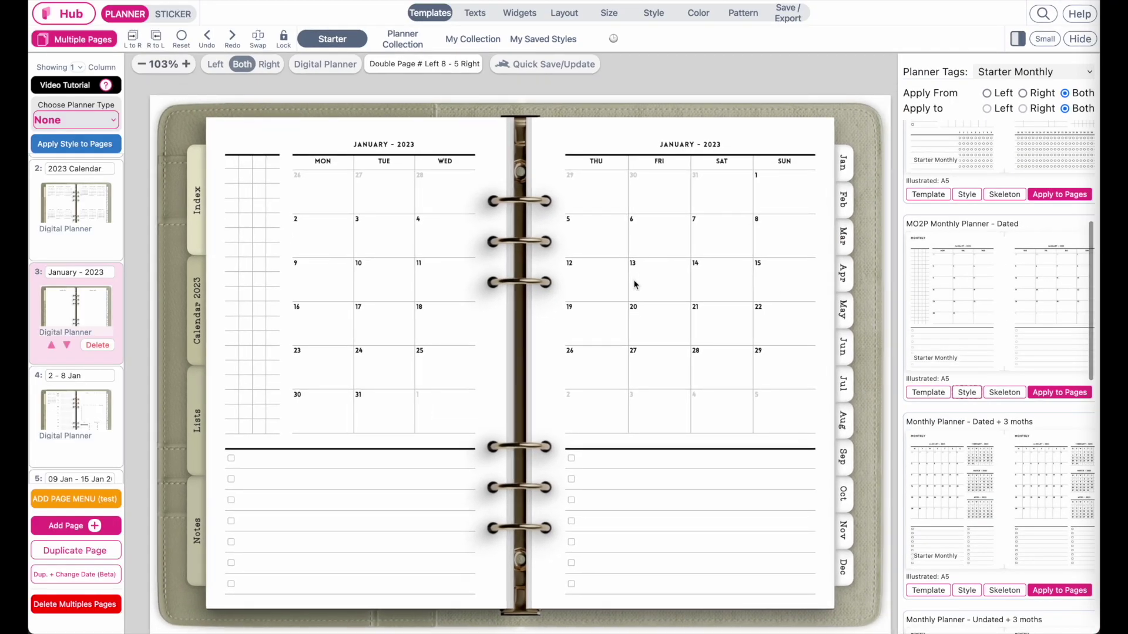
scroll(634, 285, "down", 2)
scroll(975, 382, "down", 1)
left_click(966, 370)
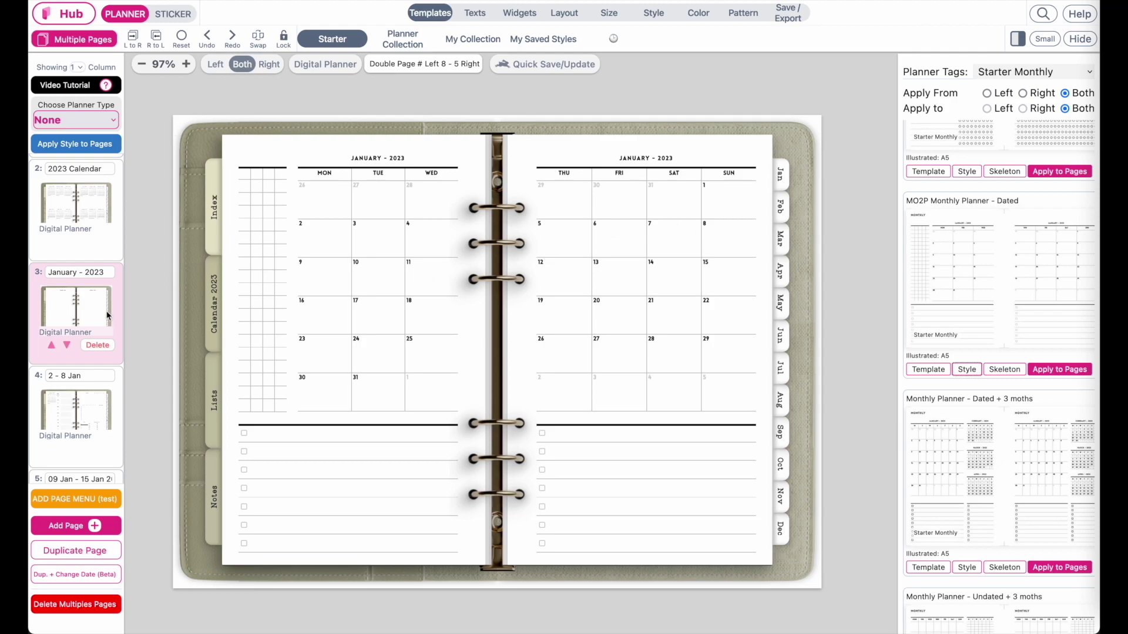
Start applying MO2P Monthly Planner - Dated to multiple pages, select February - 2023 as a target and close the page selection
scroll(82, 341, "down", 2)
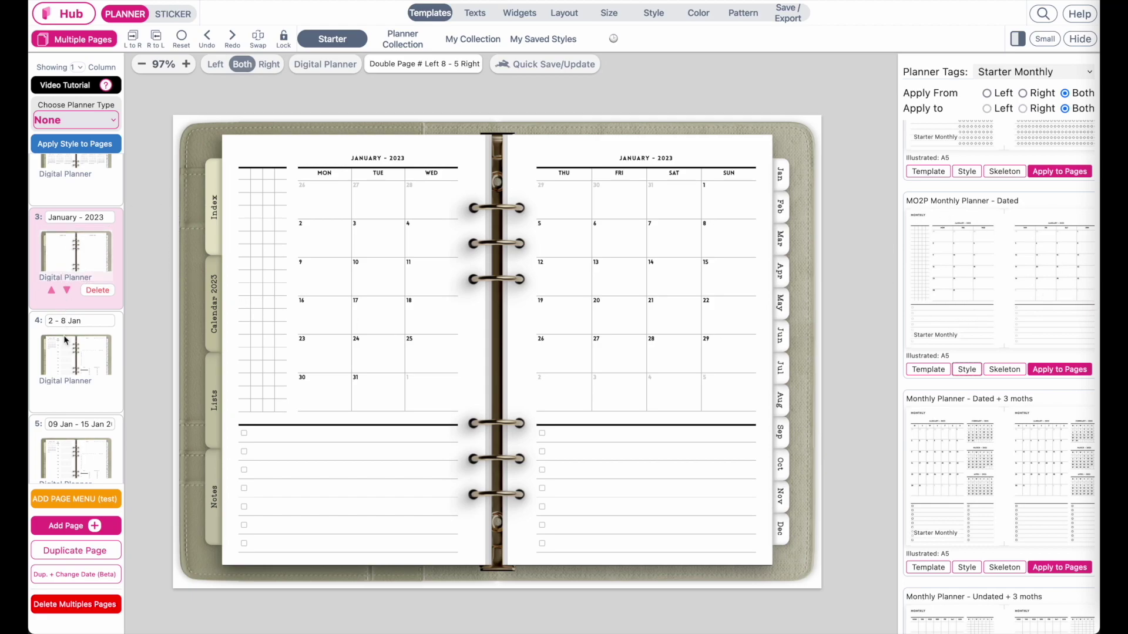
scroll(63, 335, "down", 3)
scroll(64, 334, "up", 2)
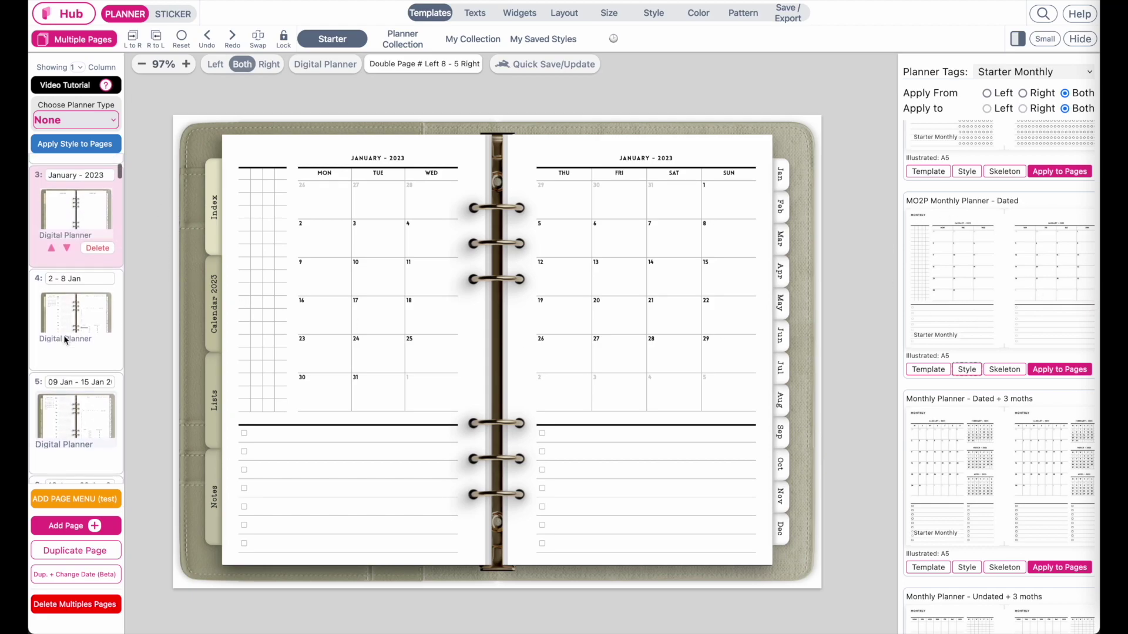
left_click(1068, 376)
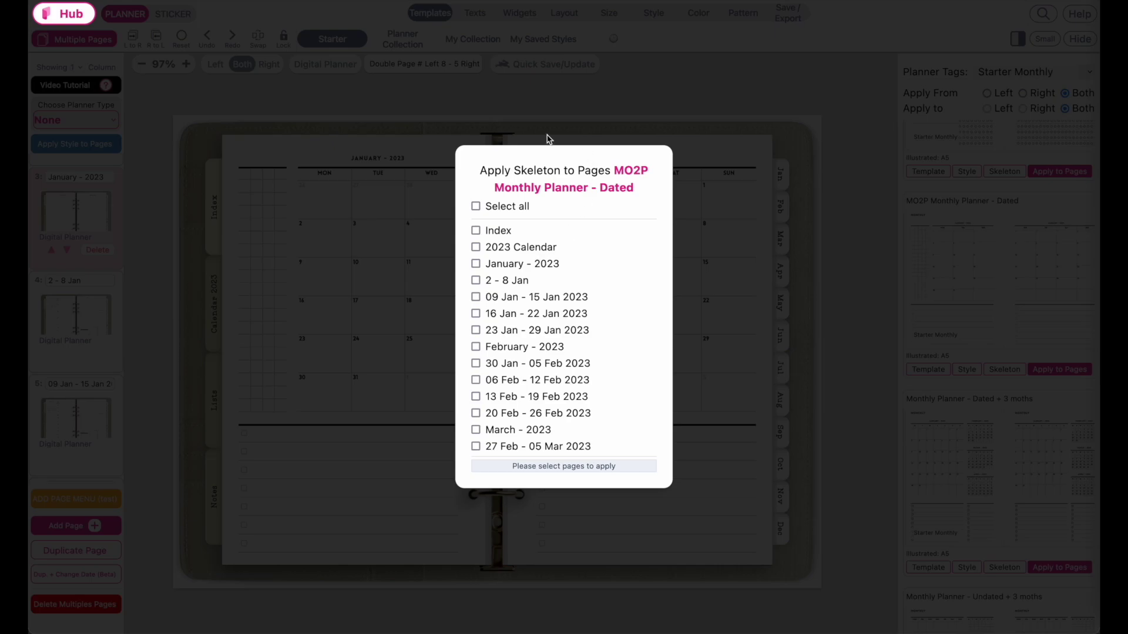
left_click(476, 348)
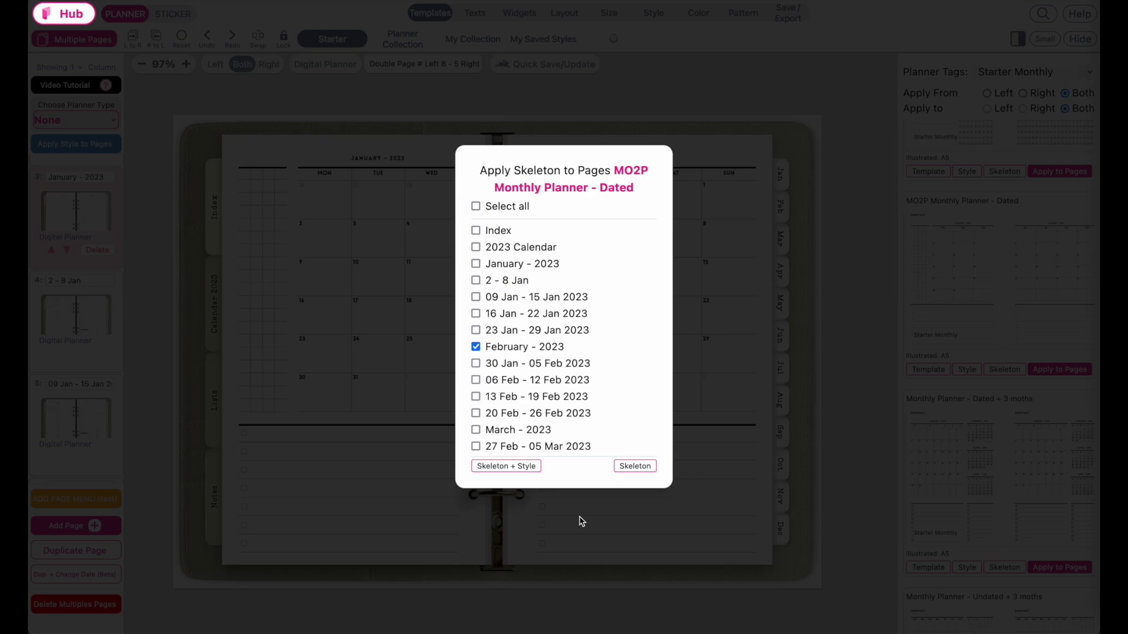
left_click(576, 543)
Find the February - 2023 and March - 2023 pages in the page list and view each spread
scroll(51, 351, "down", 5)
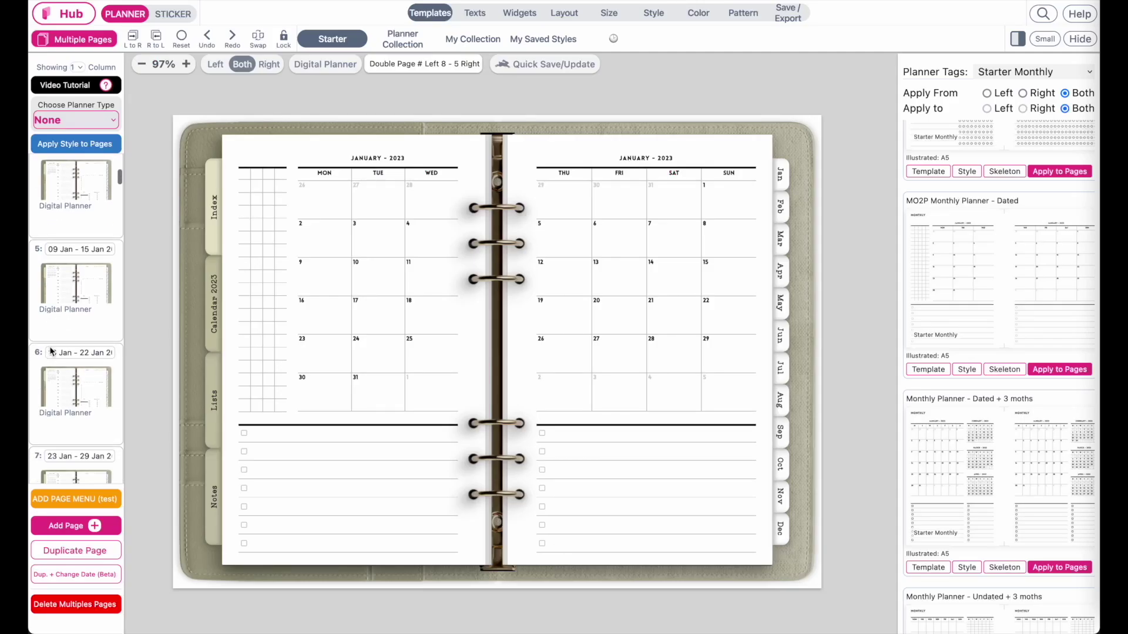
scroll(50, 350, "down", 3)
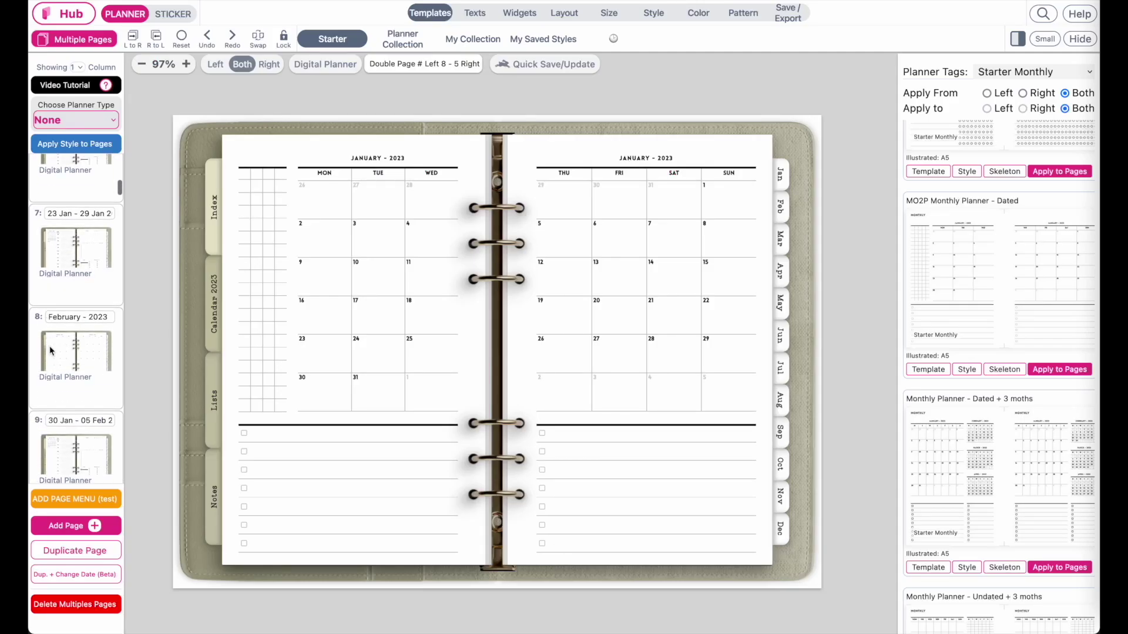
left_click(74, 365)
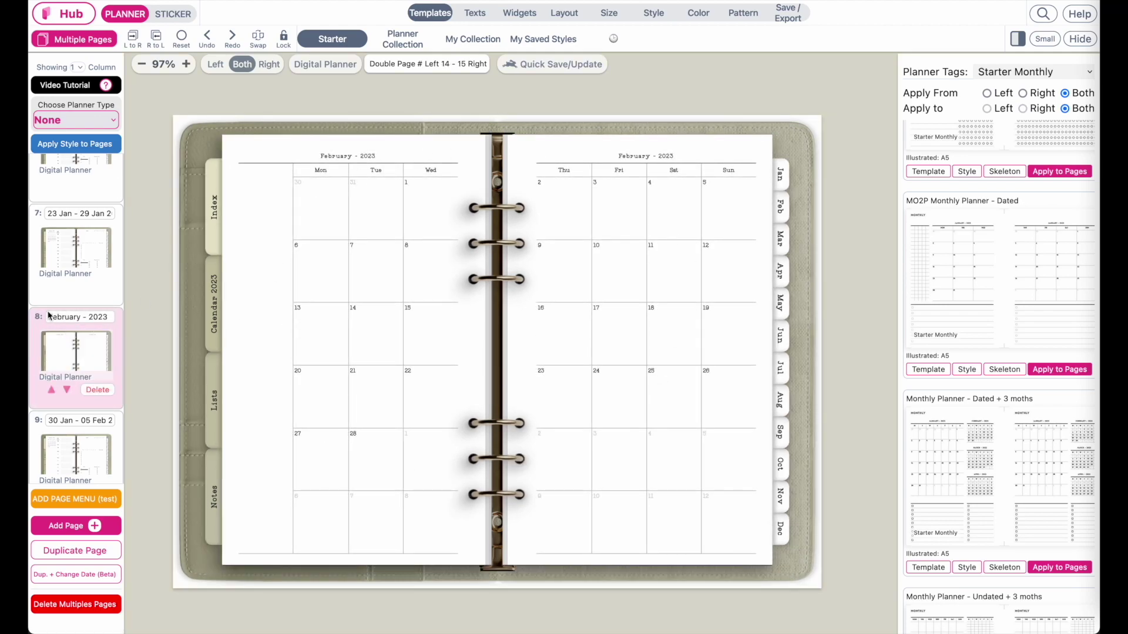
left_click_drag(47, 314, 59, 353)
scroll(58, 360, "down", 3)
scroll(58, 359, "down", 10)
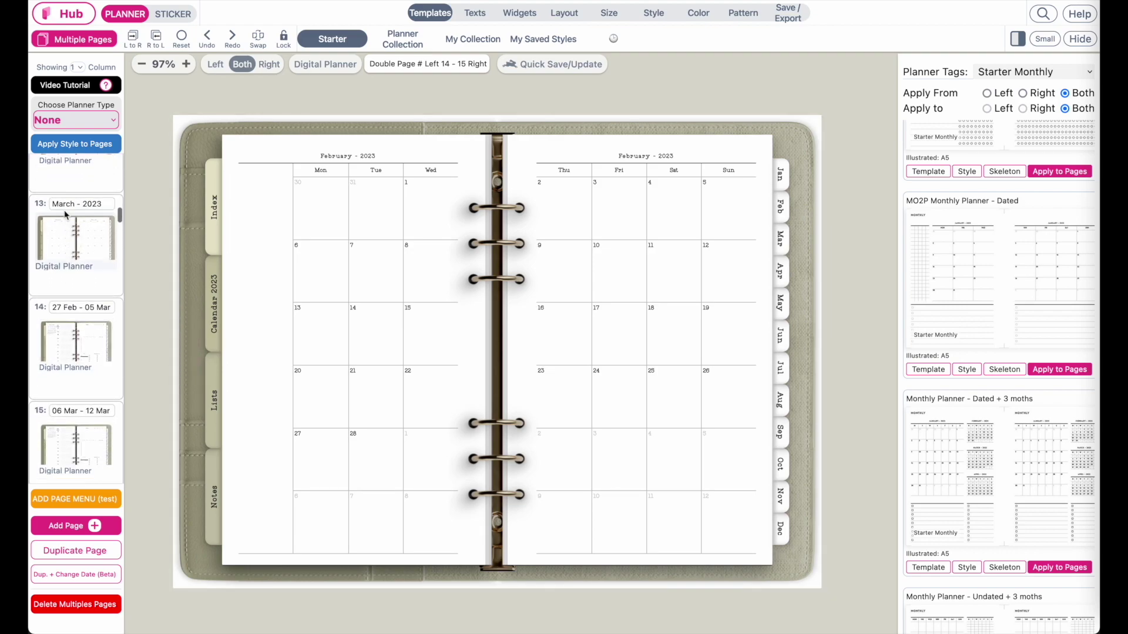
left_click(69, 237)
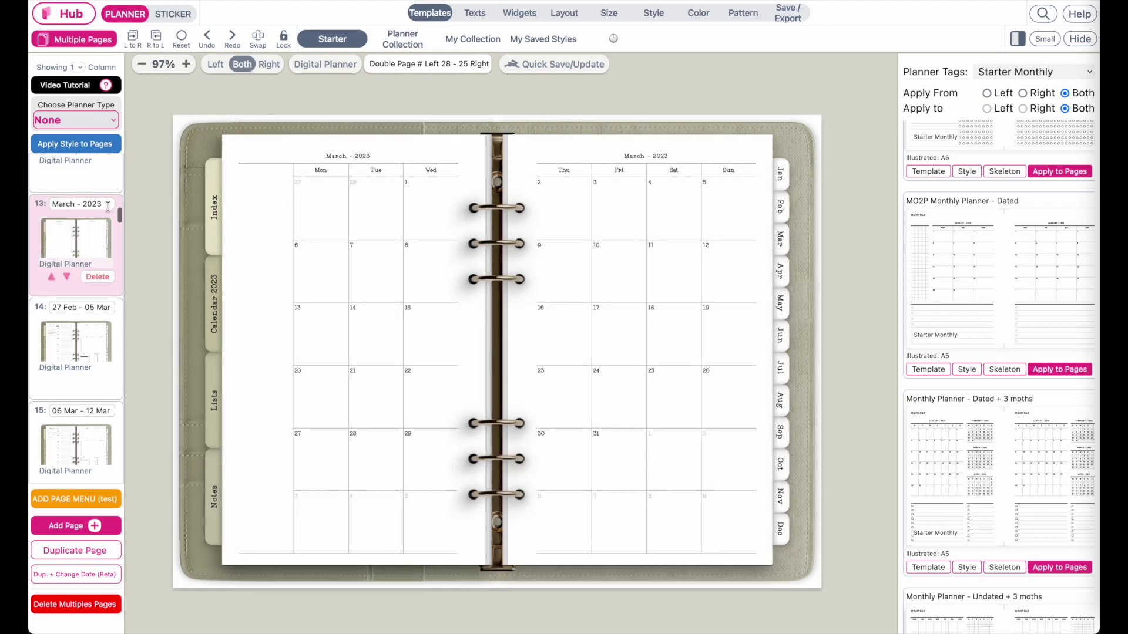
Reopen the page selection for MO2P Monthly Planner - Dated and add the March, April, May and June 2023 monthly pages
left_click(1080, 373)
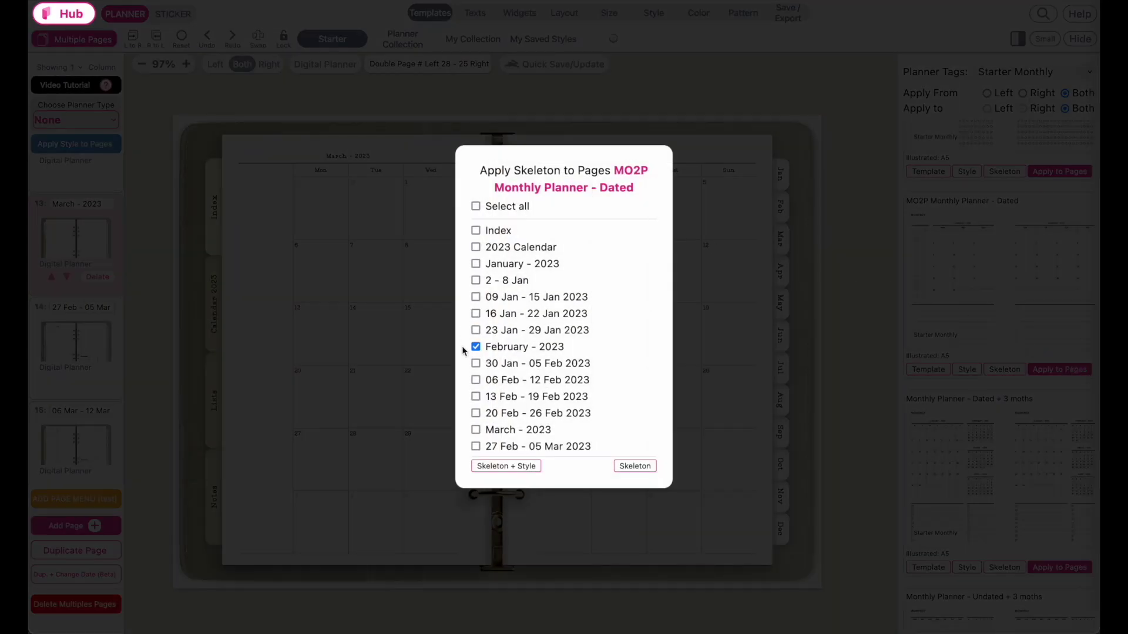
left_click(476, 264)
scroll(517, 357, "down", 1)
scroll(477, 371, "down", 2)
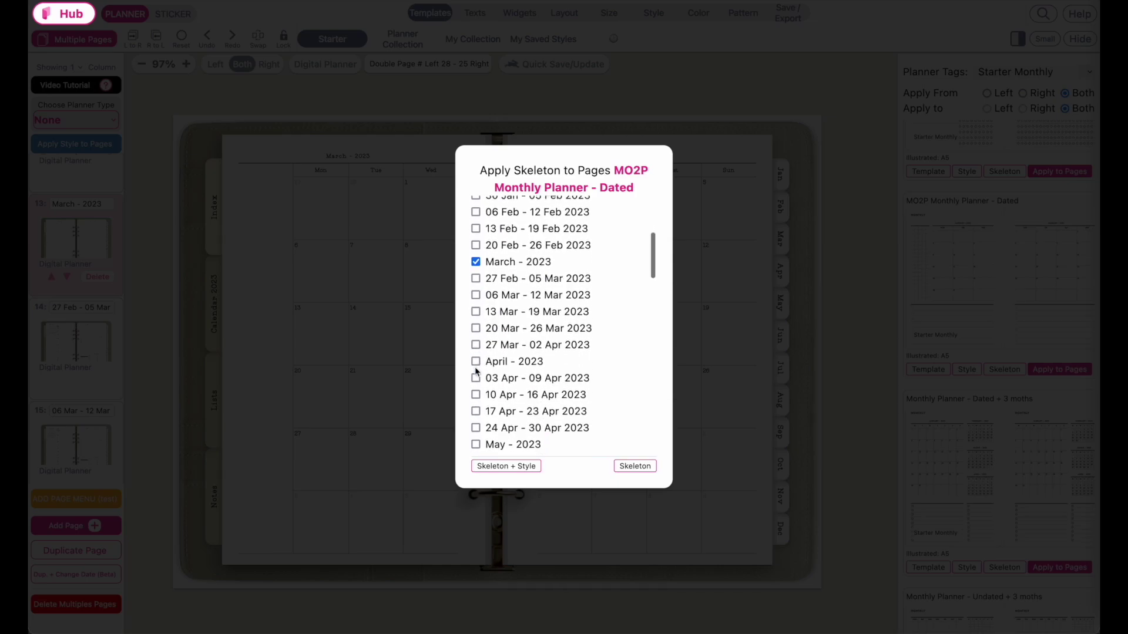
left_click(475, 362)
scroll(477, 352, "down", 3)
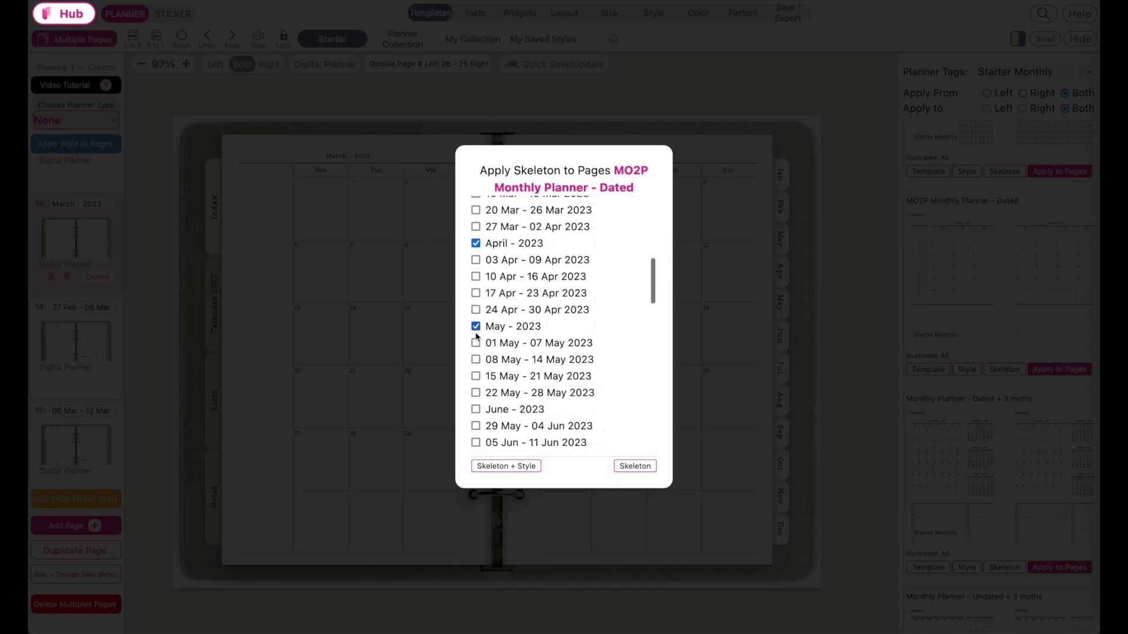
left_click(476, 409)
scroll(477, 411, "down", 2)
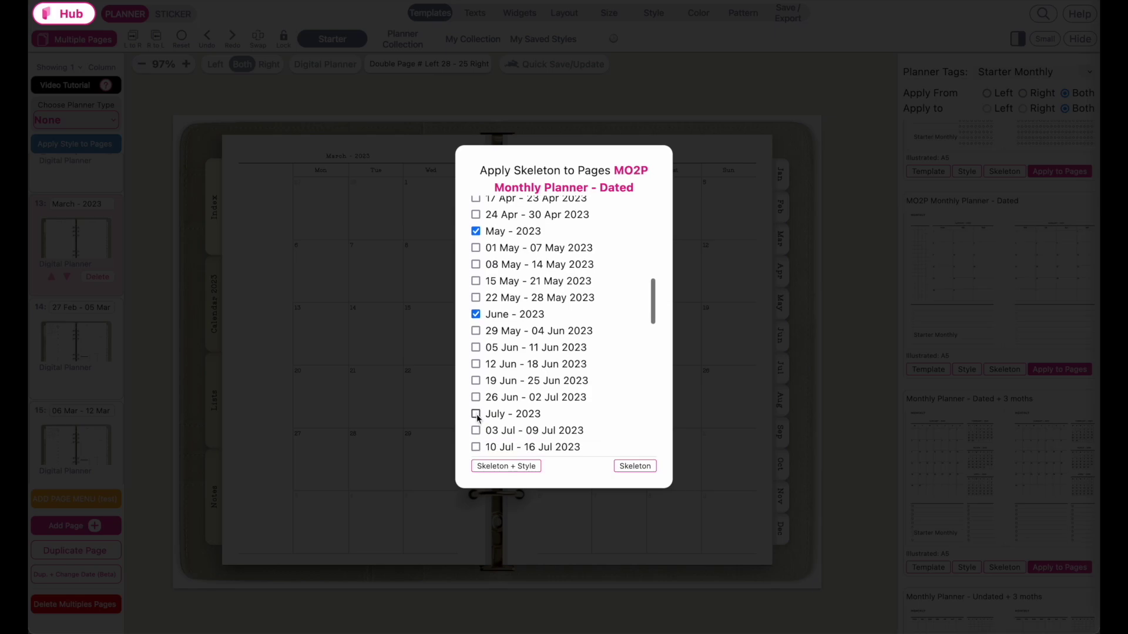
Add the July, August, September, October, November and December 2023 monthly pages to the selection
left_click(476, 414)
scroll(477, 411, "down", 3)
scroll(477, 382, "down", 3)
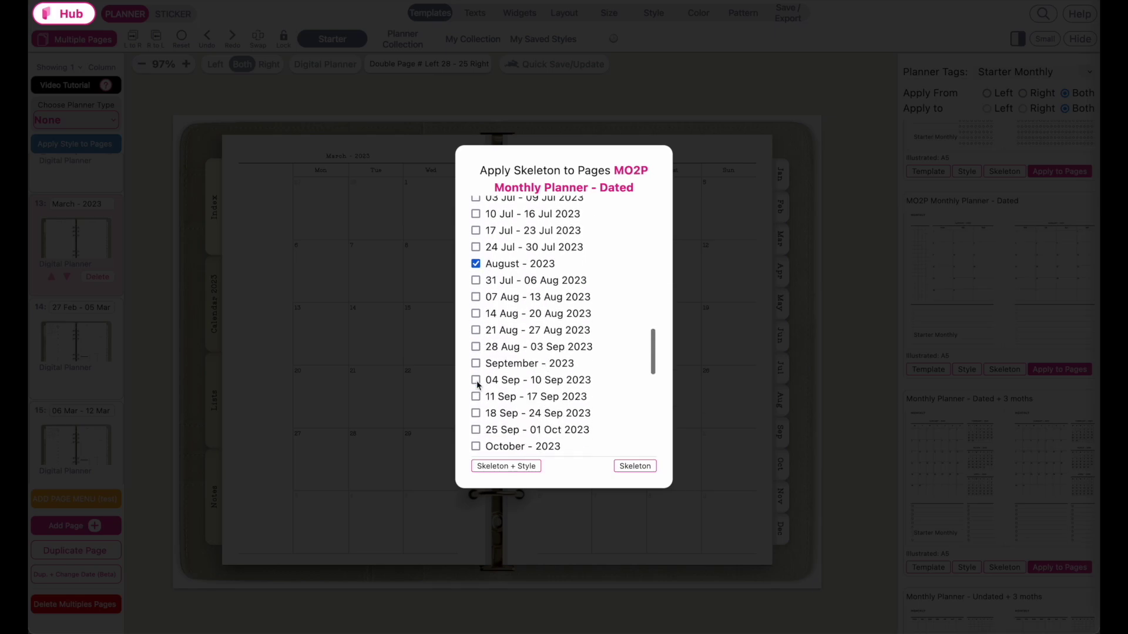
scroll(476, 367, "down", 3)
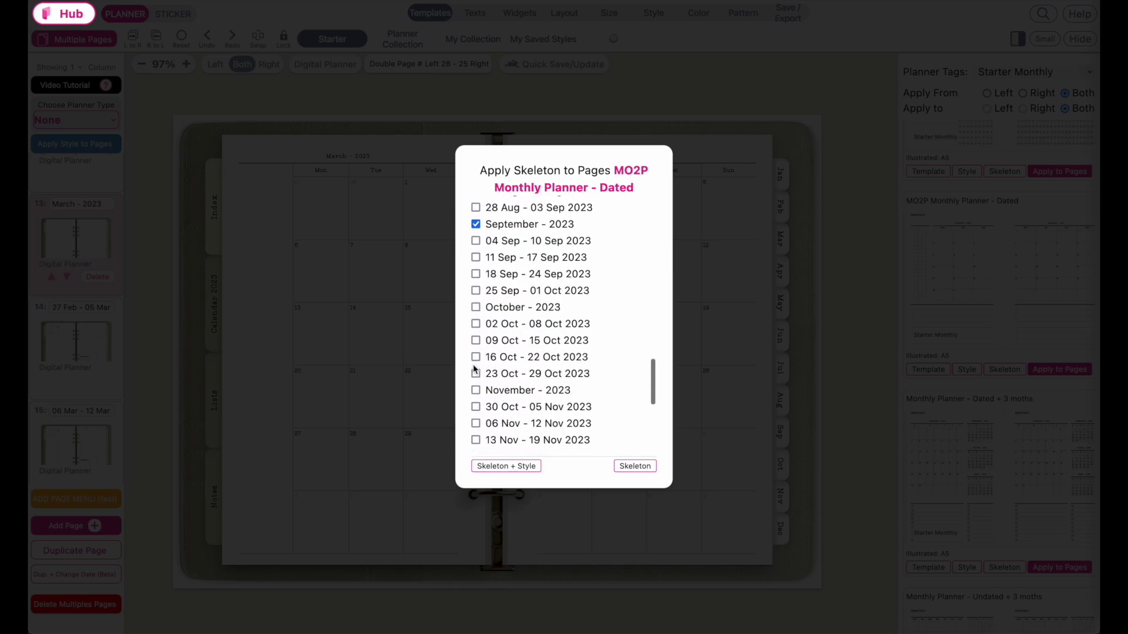
left_click(476, 307)
scroll(502, 399, "down", 3)
left_click(477, 393)
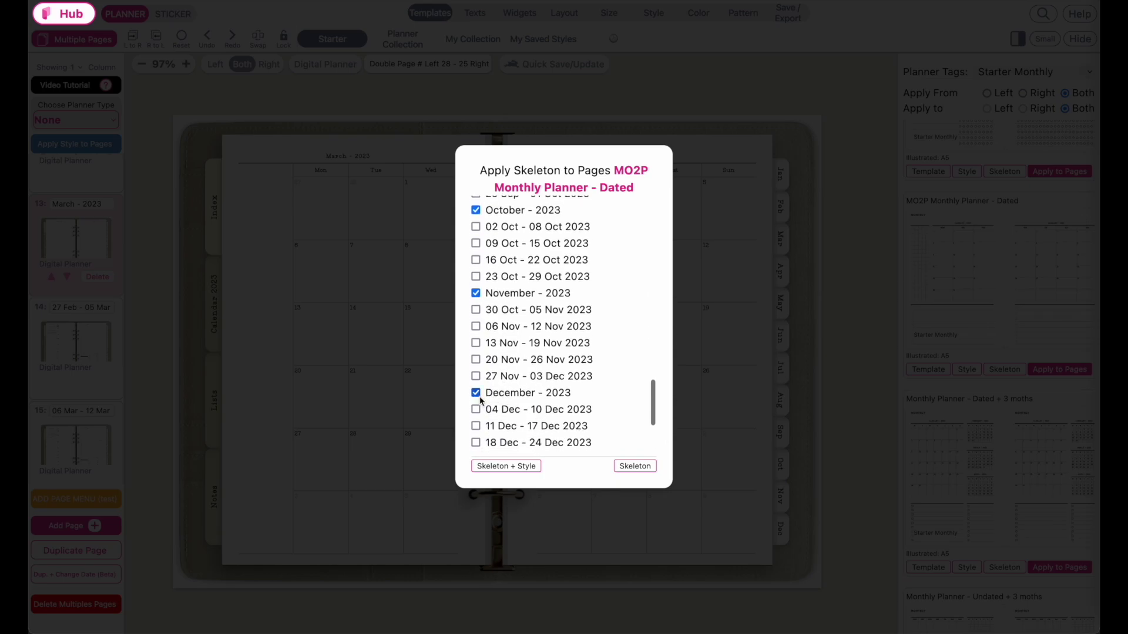
Review the selected monthly pages and apply MO2P Monthly Planner - Dated to them with both skeleton and style
scroll(479, 396, "down", 3)
scroll(480, 396, "up", 4)
scroll(479, 396, "up", 10)
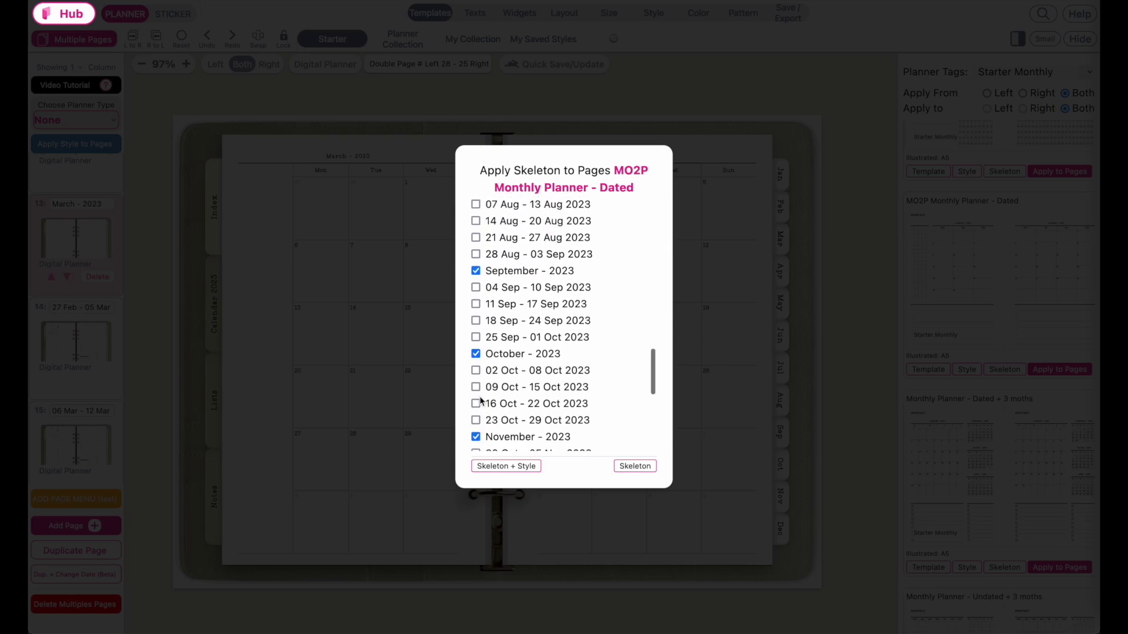
scroll(479, 395, "up", 10)
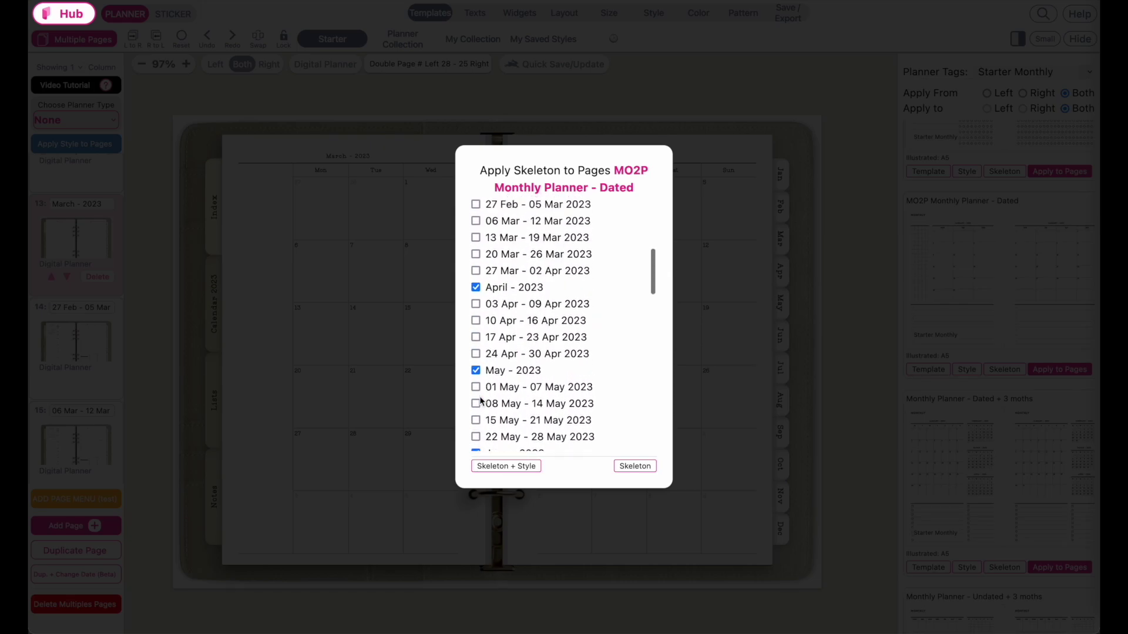
scroll(580, 356, "down", 2)
scroll(581, 357, "down", 1)
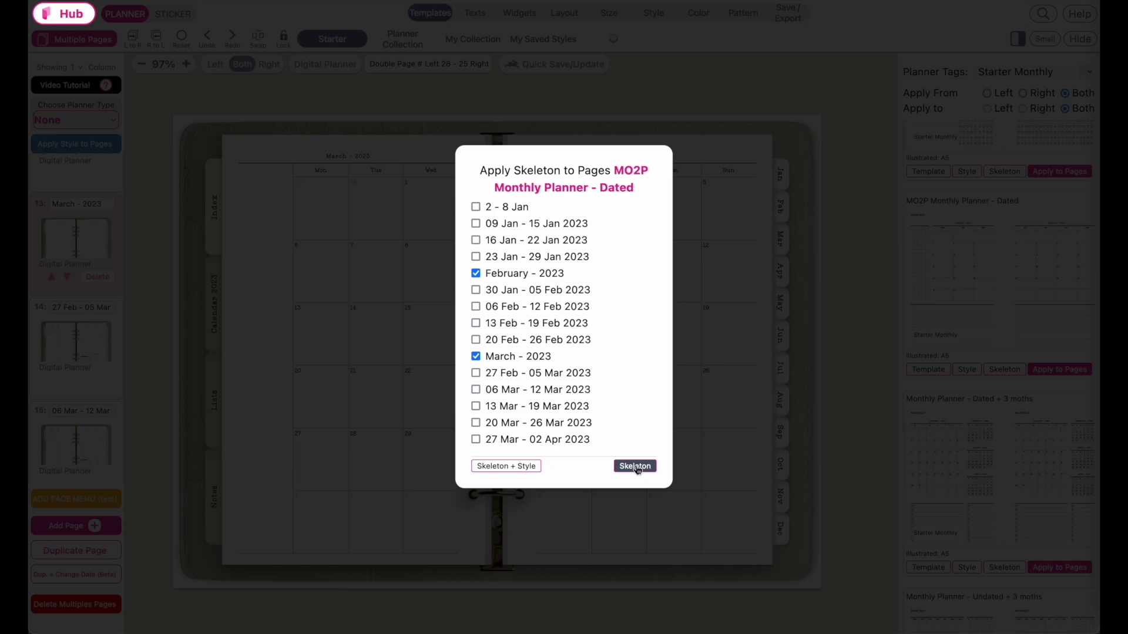
left_click(519, 470)
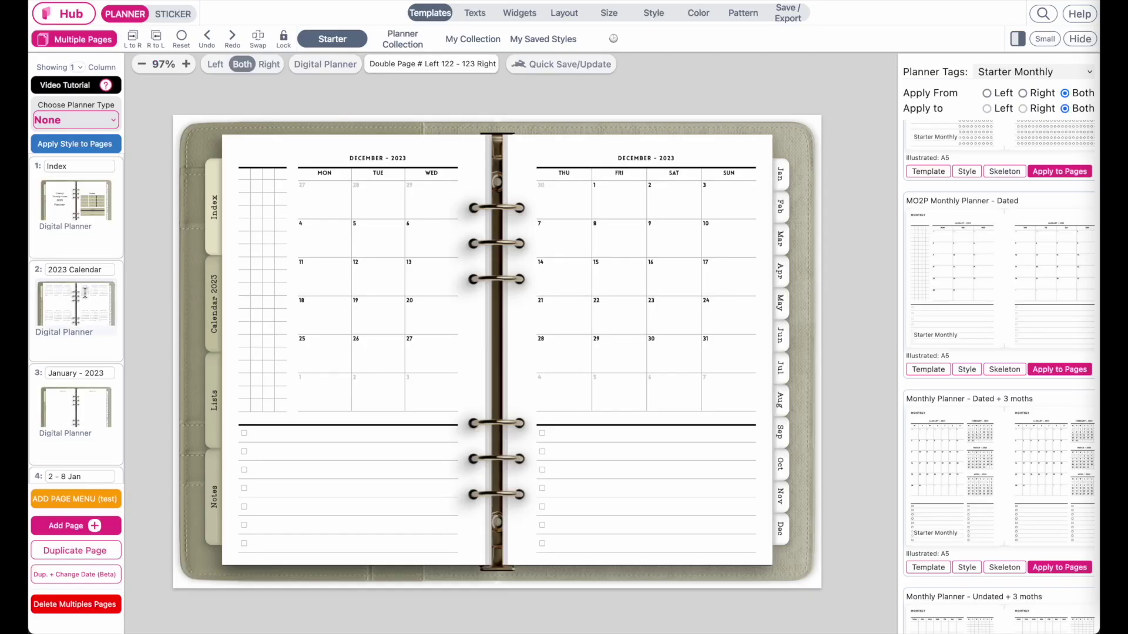
View the January, February and March 2023 monthly spreads to check the applied template
scroll(85, 293, "down", 3)
scroll(85, 292, "up", 3)
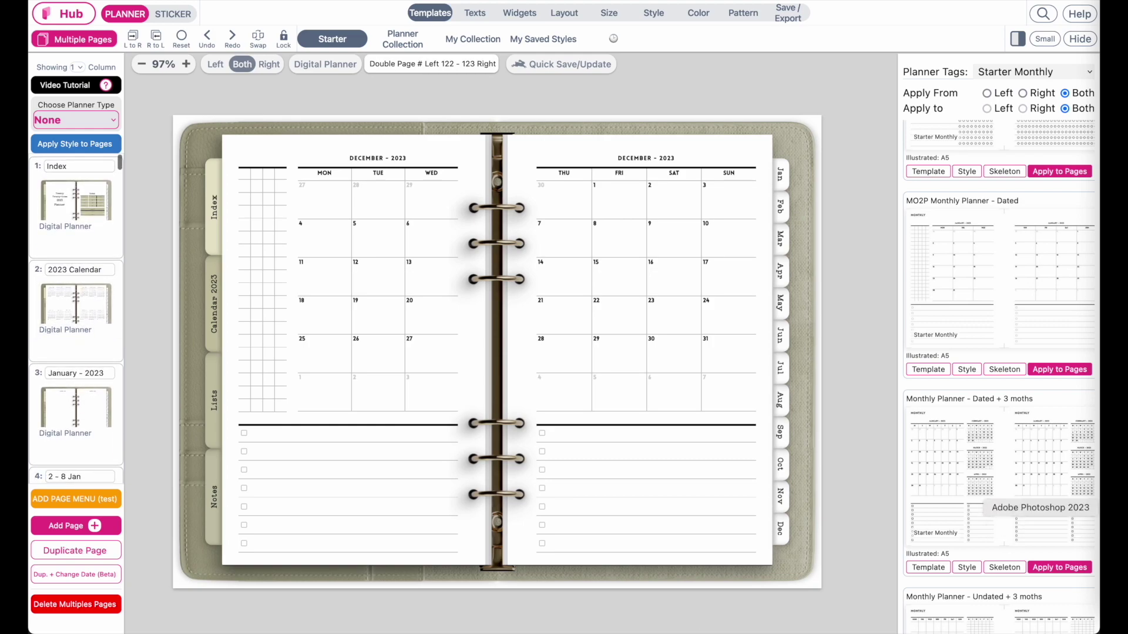
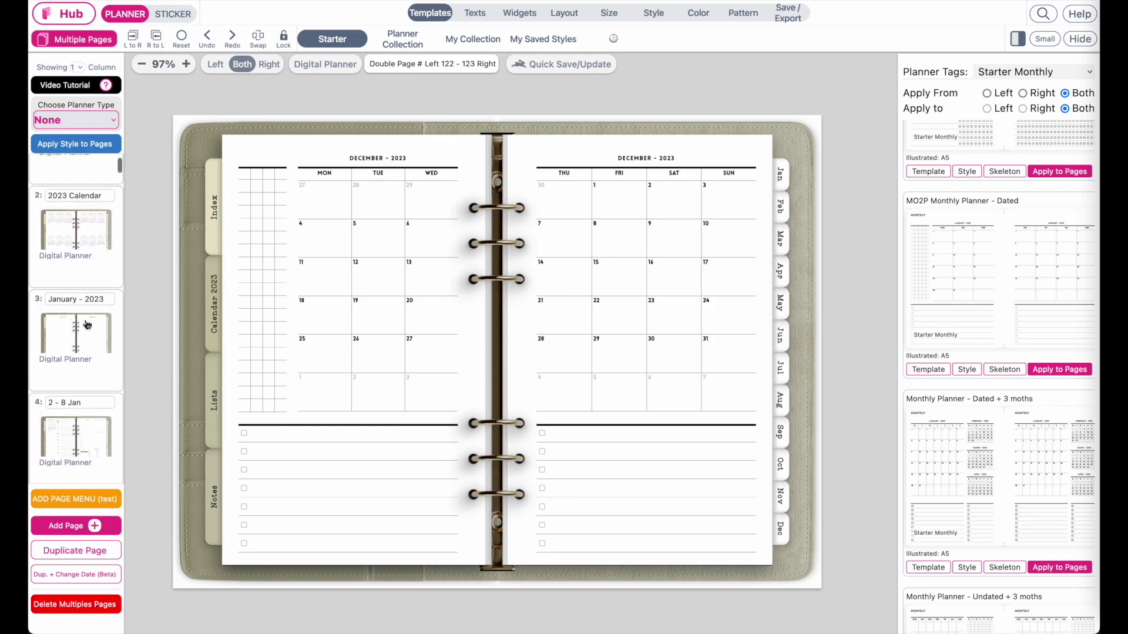
left_click(68, 333)
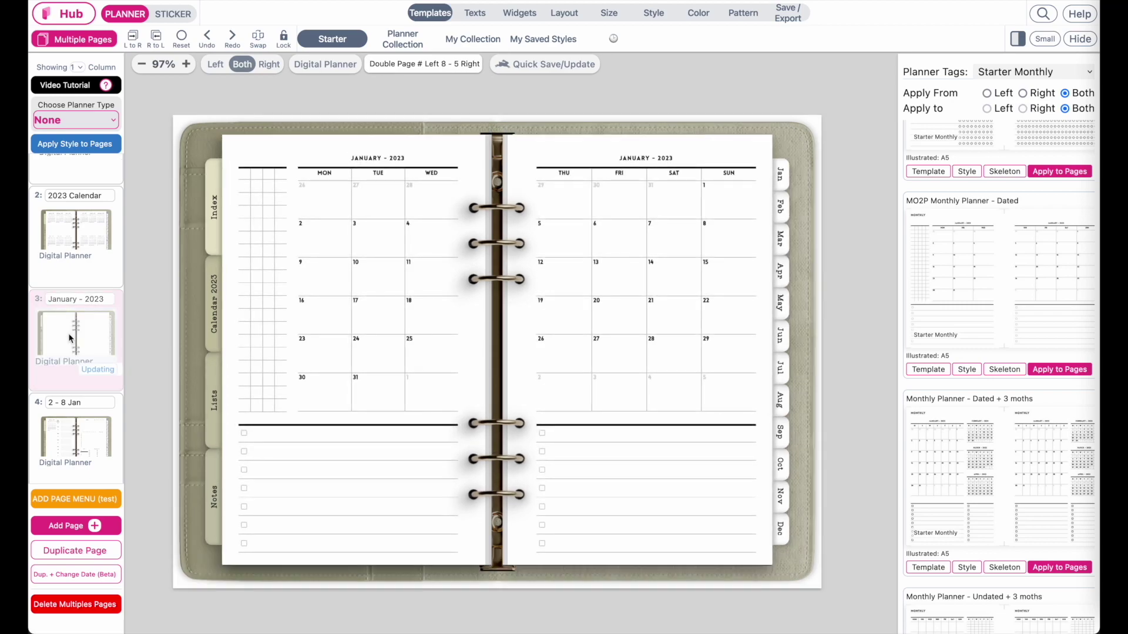
scroll(68, 333, "down", 2)
scroll(68, 333, "down", 10)
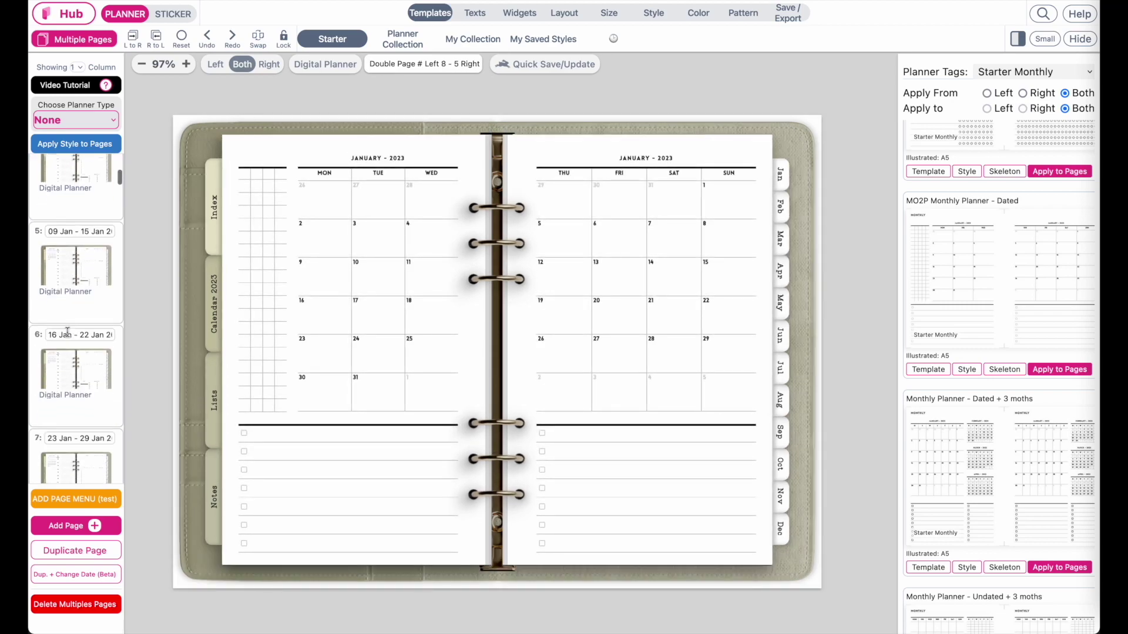
scroll(69, 337, "down", 4)
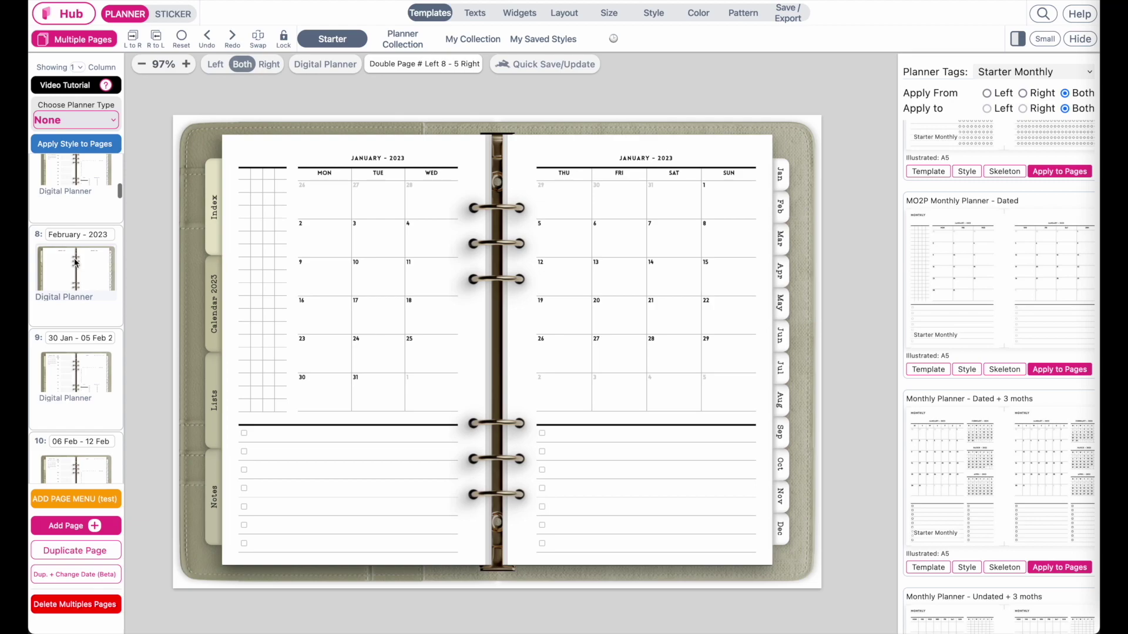
left_click(74, 262)
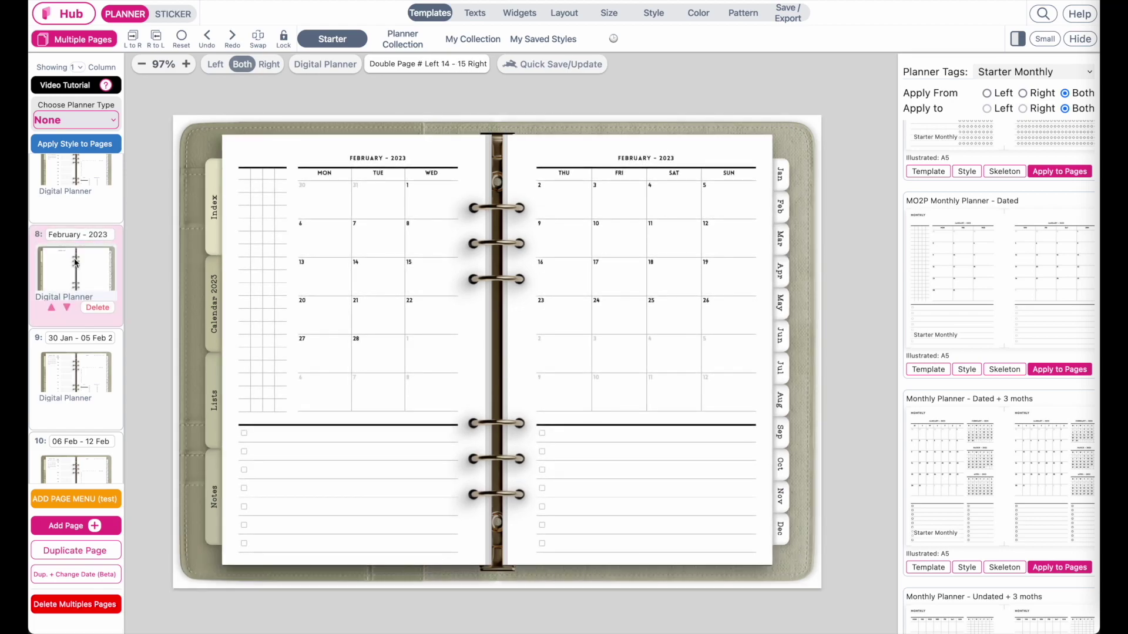
scroll(74, 263, "down", 8)
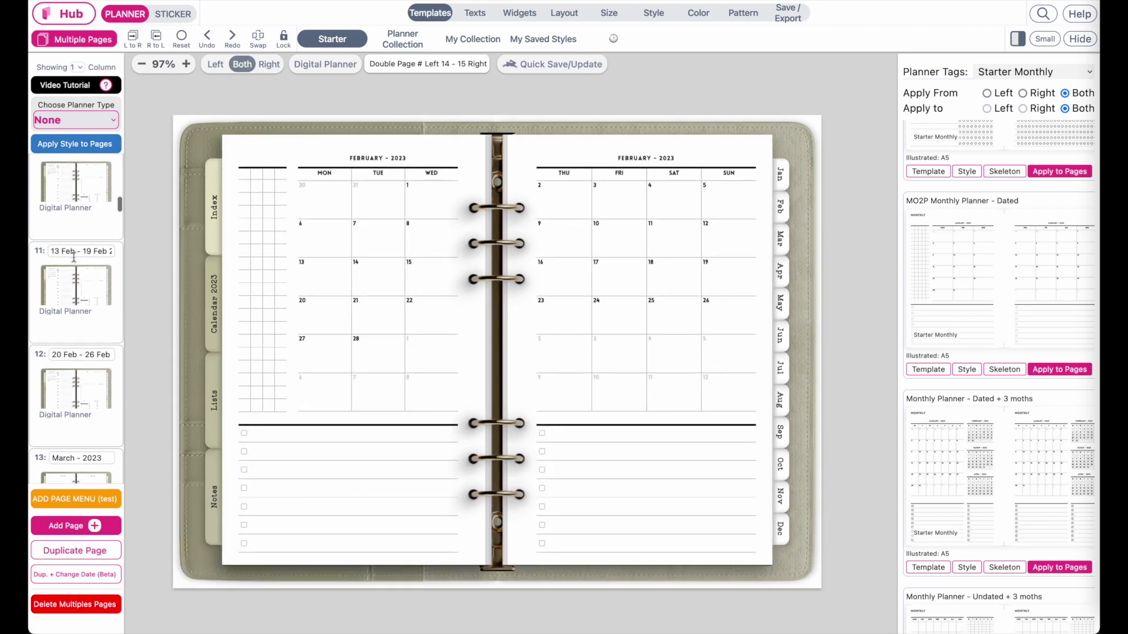
scroll(73, 257, "down", 4)
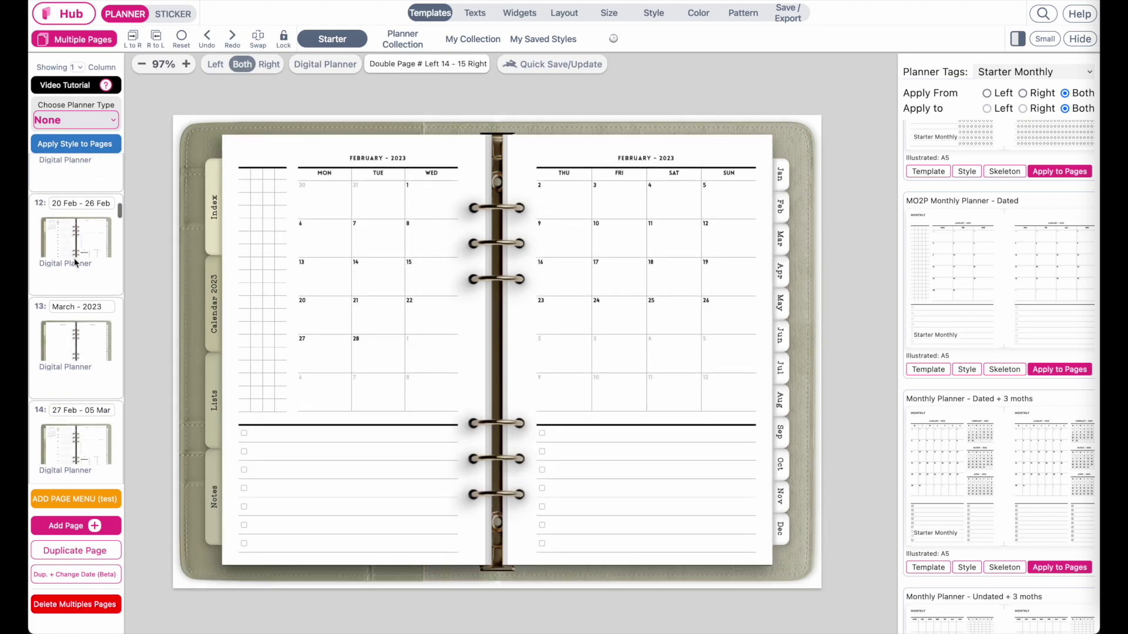
left_click(75, 352)
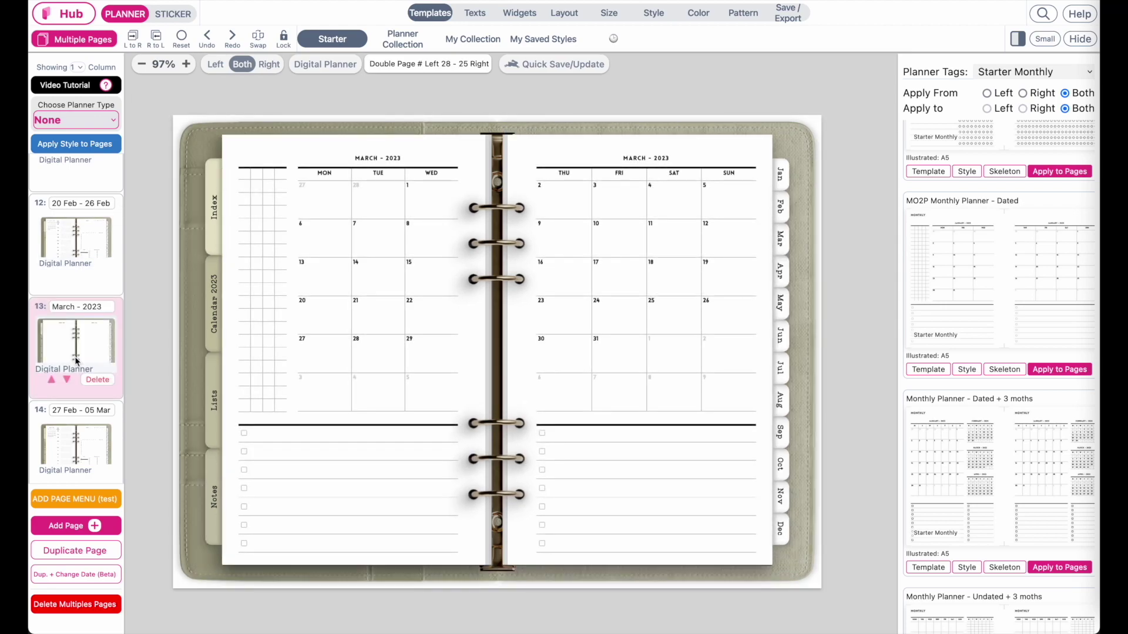
Open the weekly spread for 20 Feb - 26 Feb
scroll(75, 359, "up", 2)
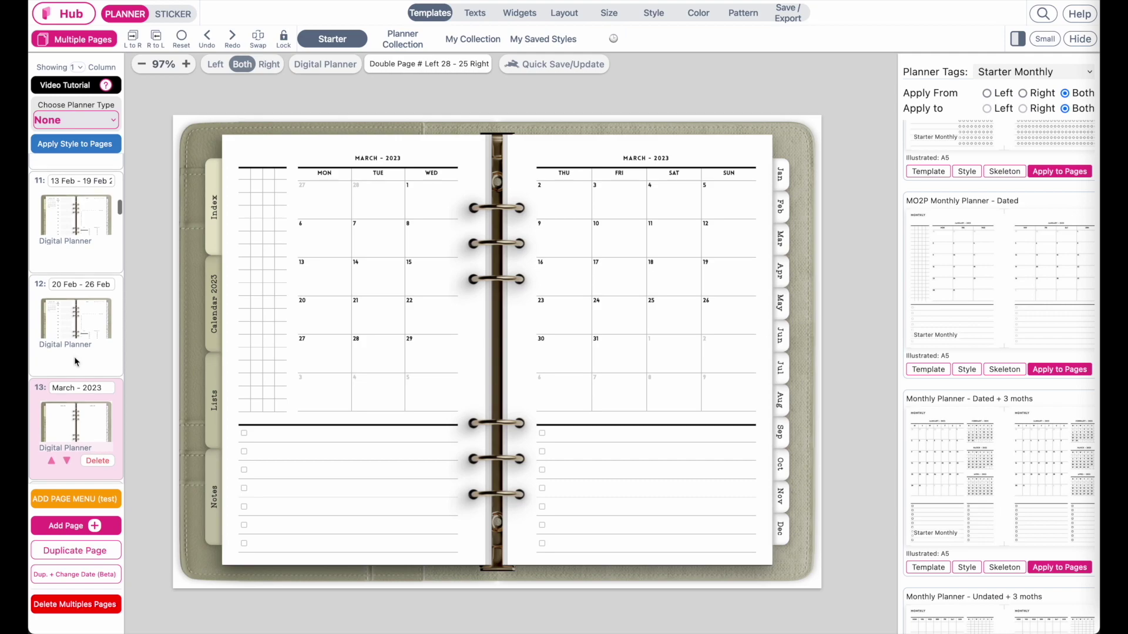
left_click(73, 322)
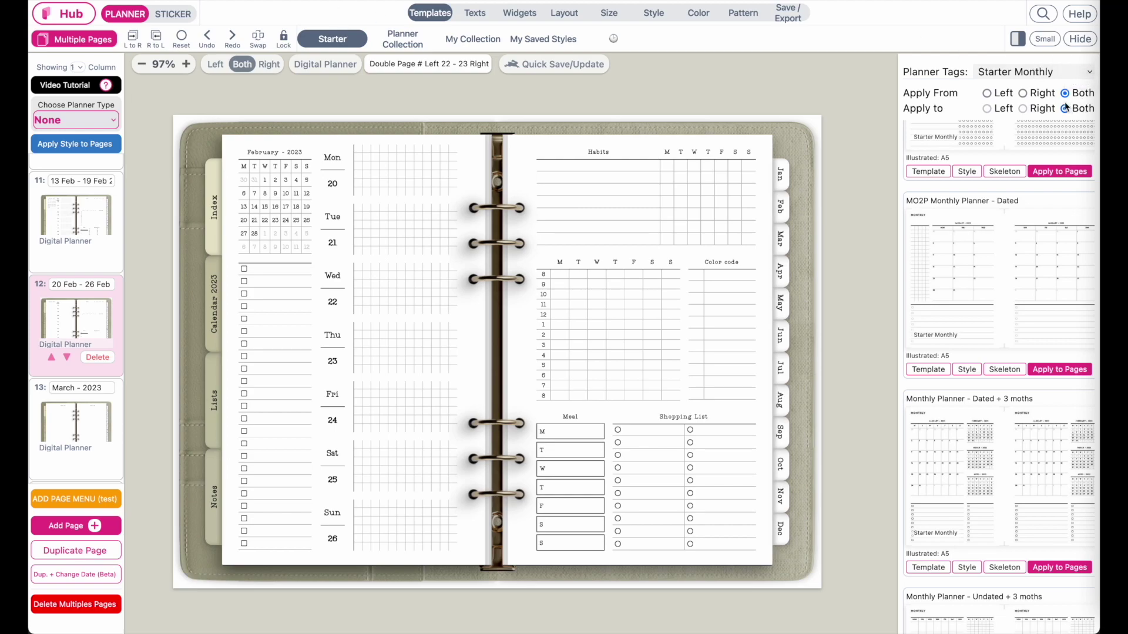
left_click(474, 40)
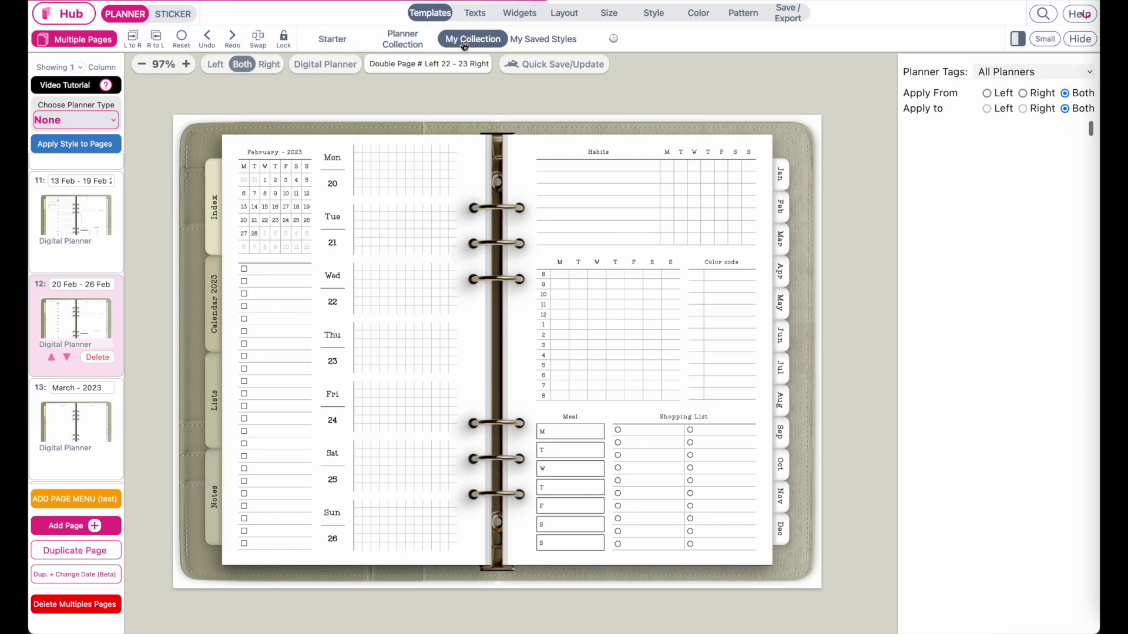
scroll(347, 156, "up", 2)
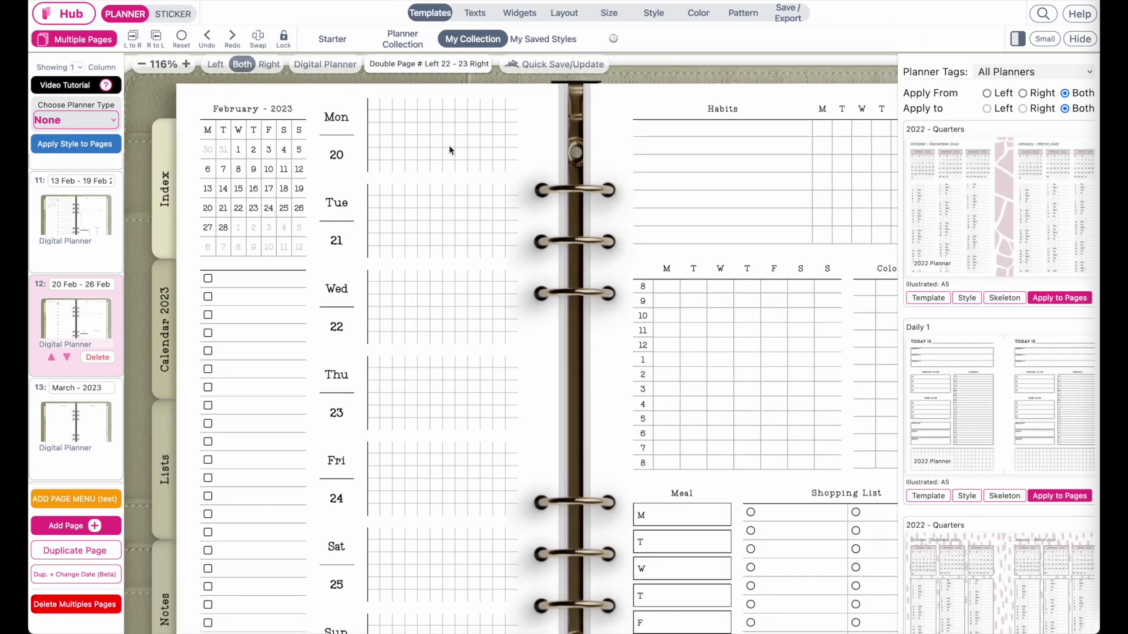
scroll(448, 146, "down", 3)
scroll(449, 145, "up", 2)
left_click(333, 39)
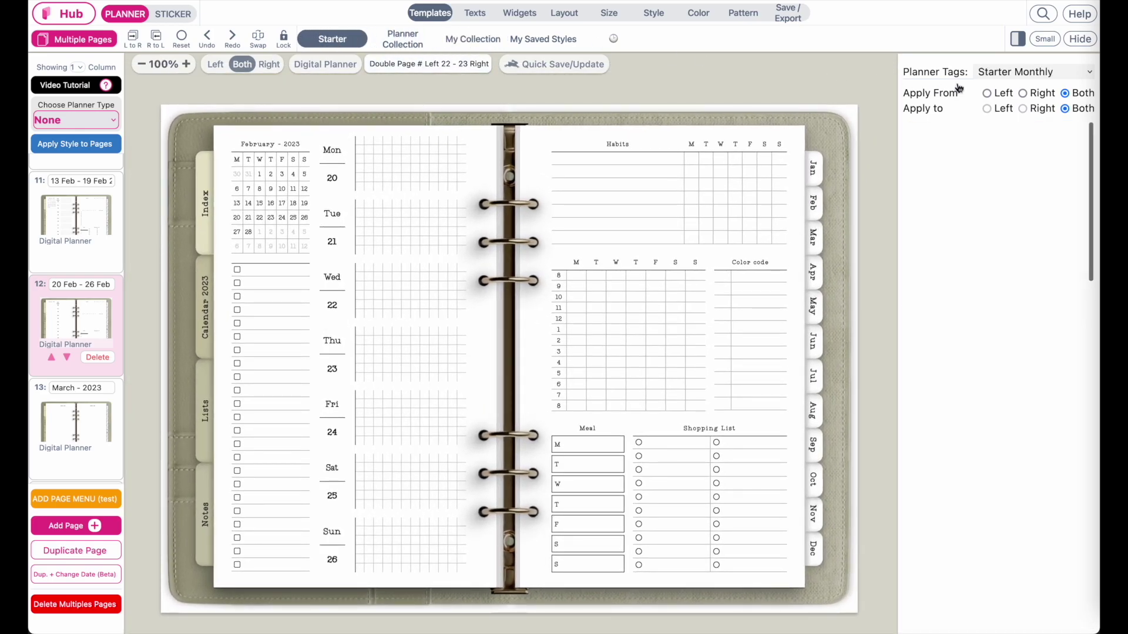
Filter the starter templates to Starter Weekly DATED and browse down to the Weekly Dated layout
left_click(1032, 72)
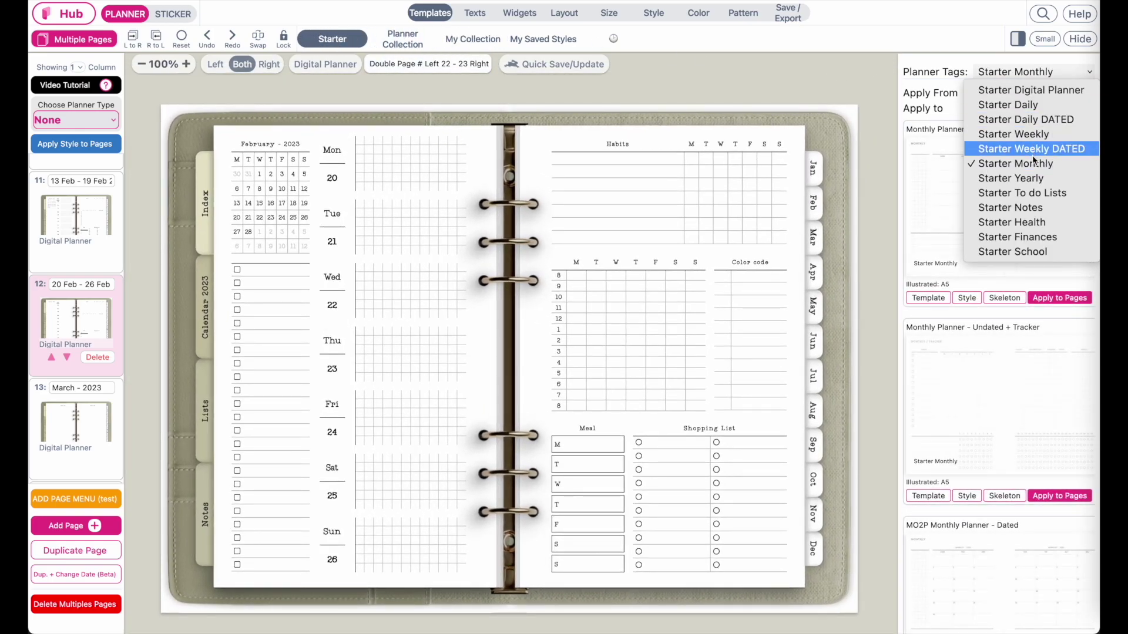
left_click(1080, 150)
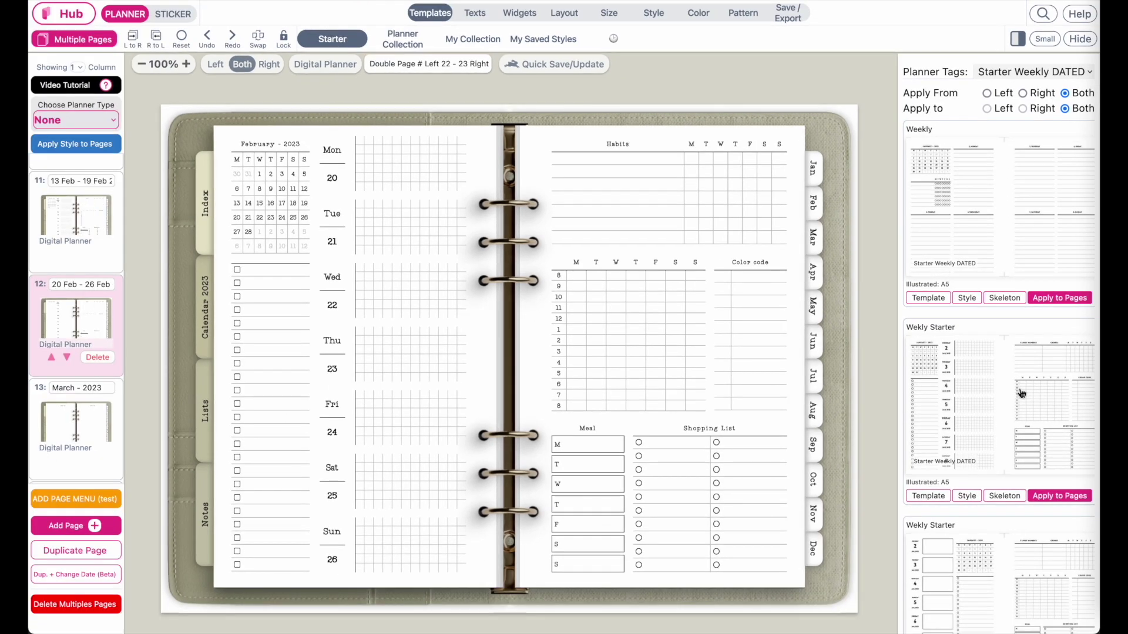
scroll(964, 253, "down", 3)
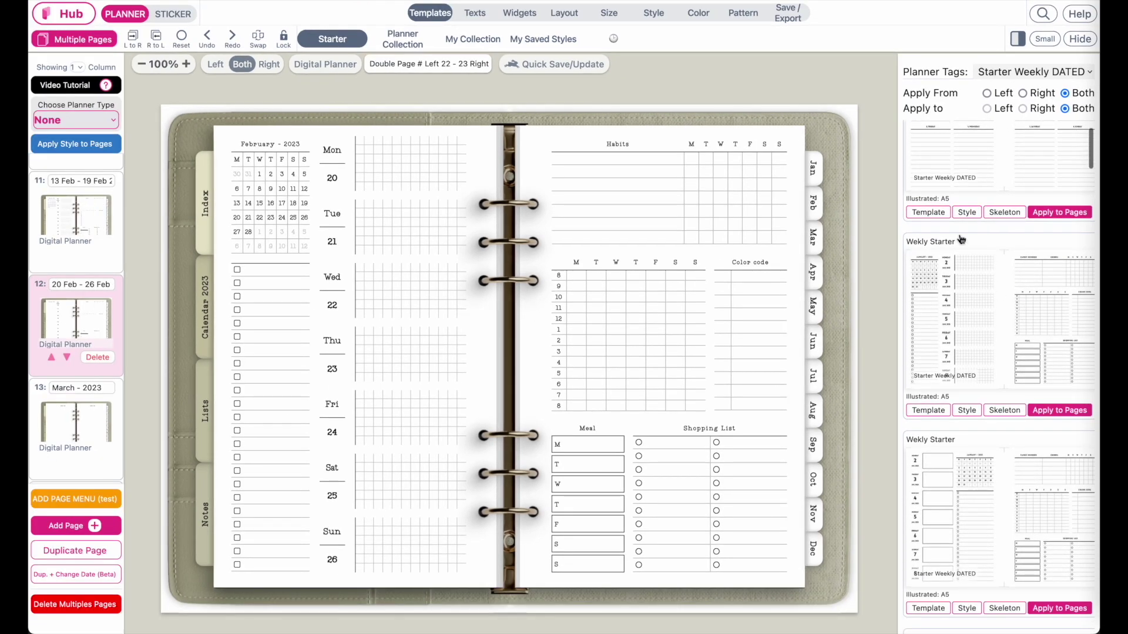
scroll(992, 395, "down", 2)
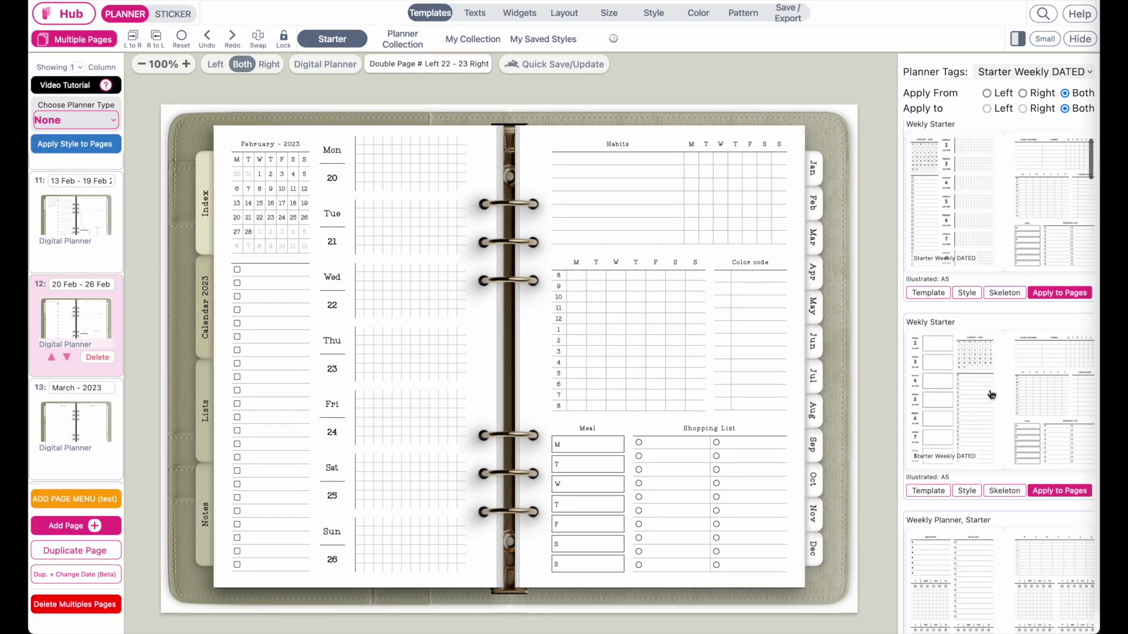
scroll(992, 395, "down", 10)
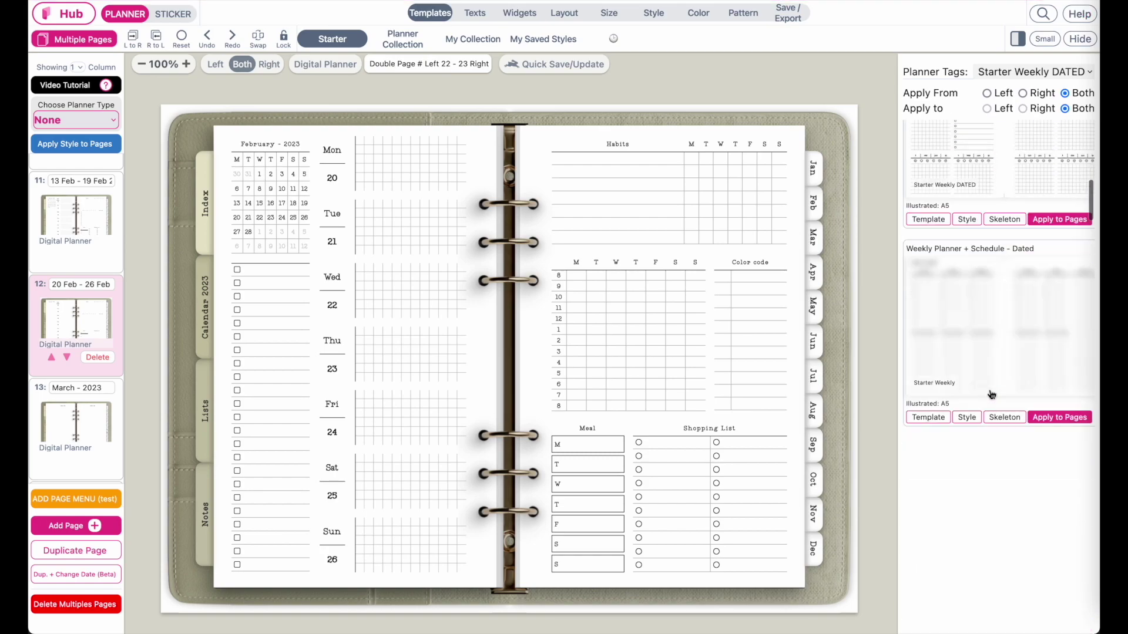
scroll(991, 394, "down", 2)
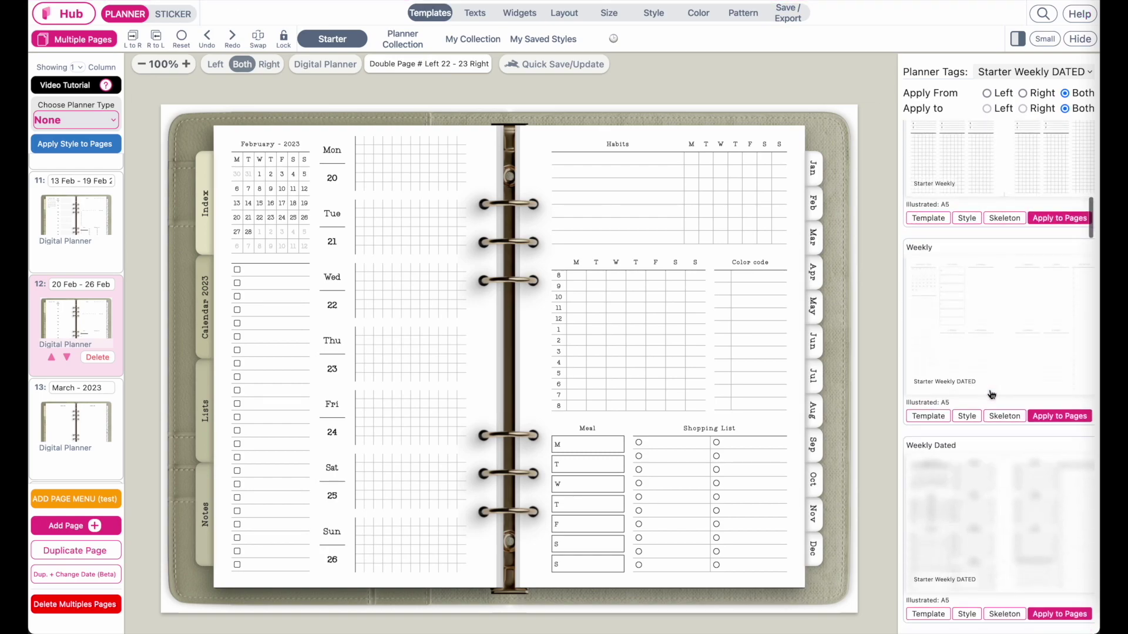
scroll(992, 395, "down", 4)
scroll(1025, 308, "down", 1)
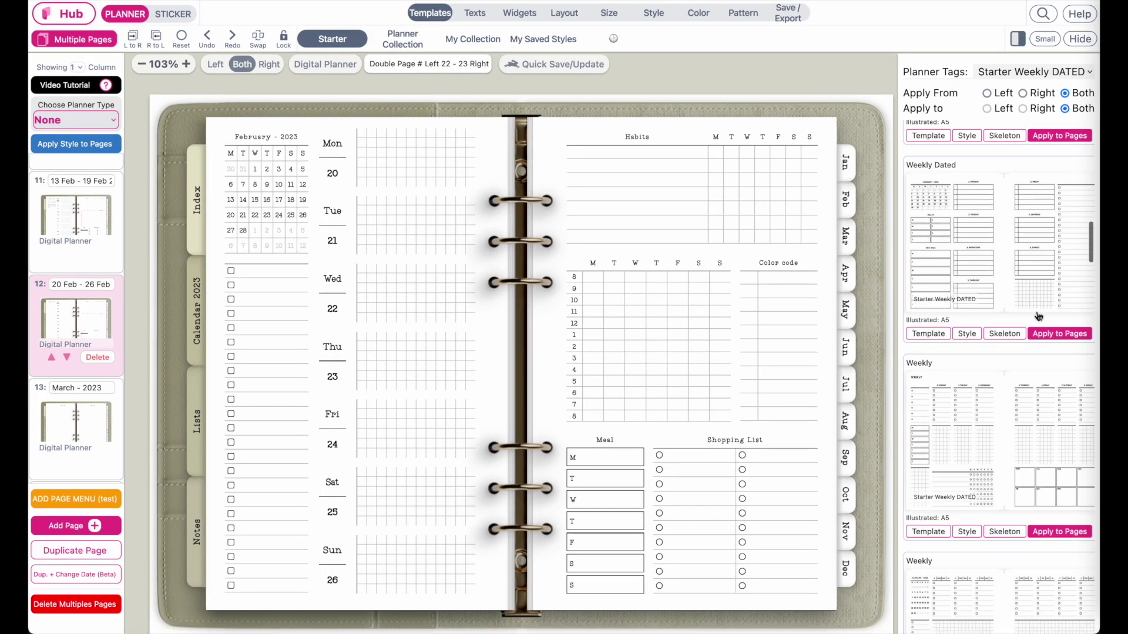
Try the skeletons of Weekly Dated, the two Weekly layouts below it and Weekly Planner on the 20 Feb - 26 Feb page
left_click(1005, 336)
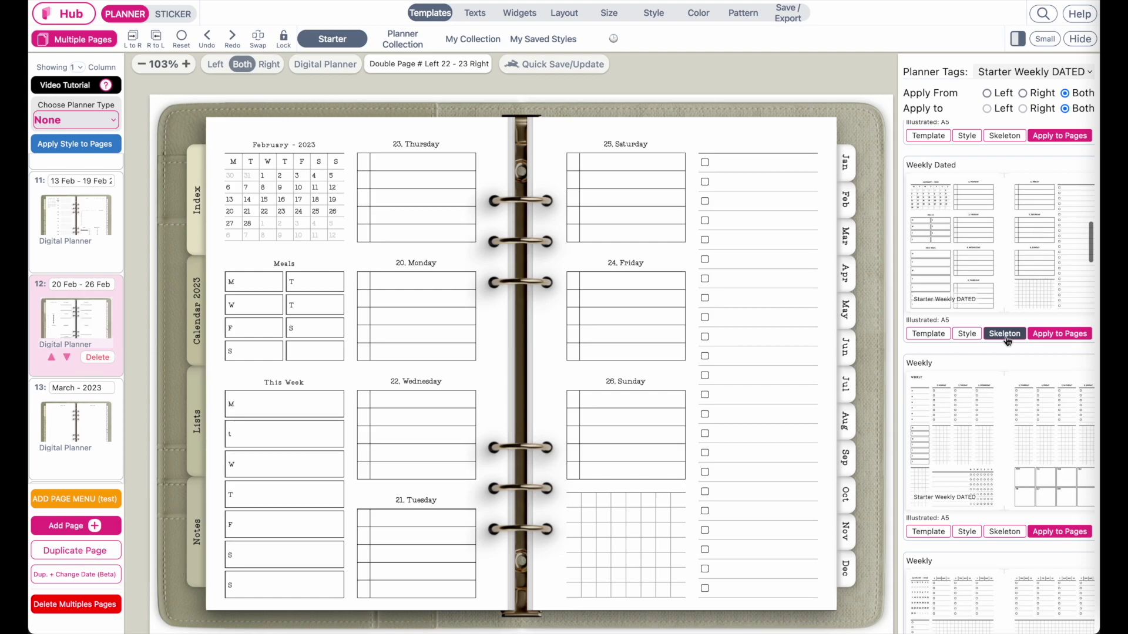
scroll(1006, 341, "down", 3)
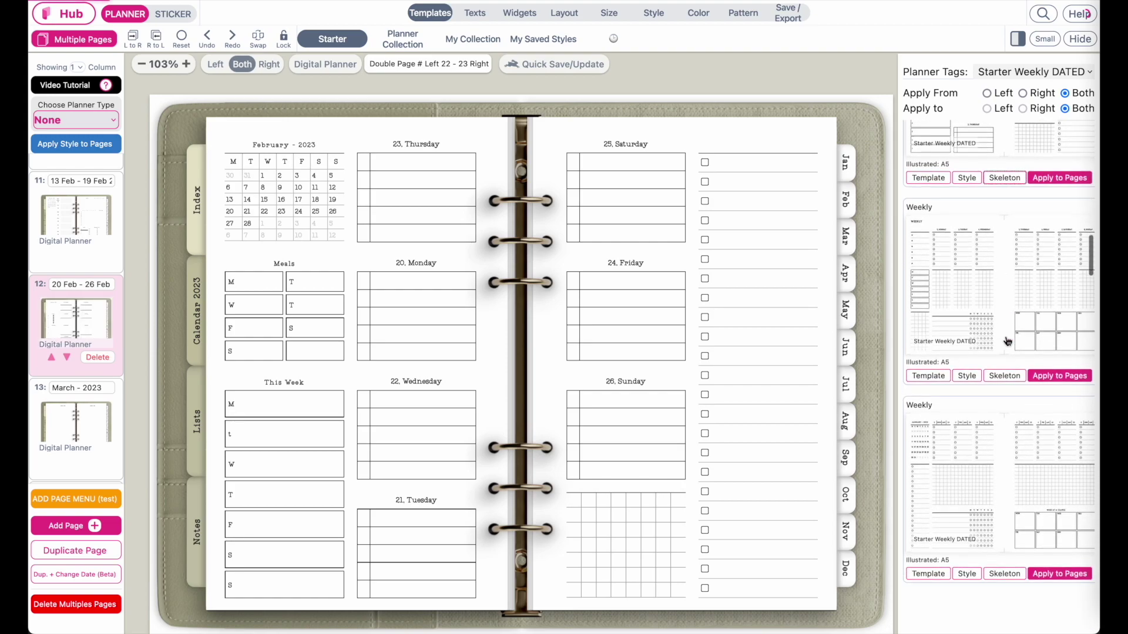
left_click(1005, 376)
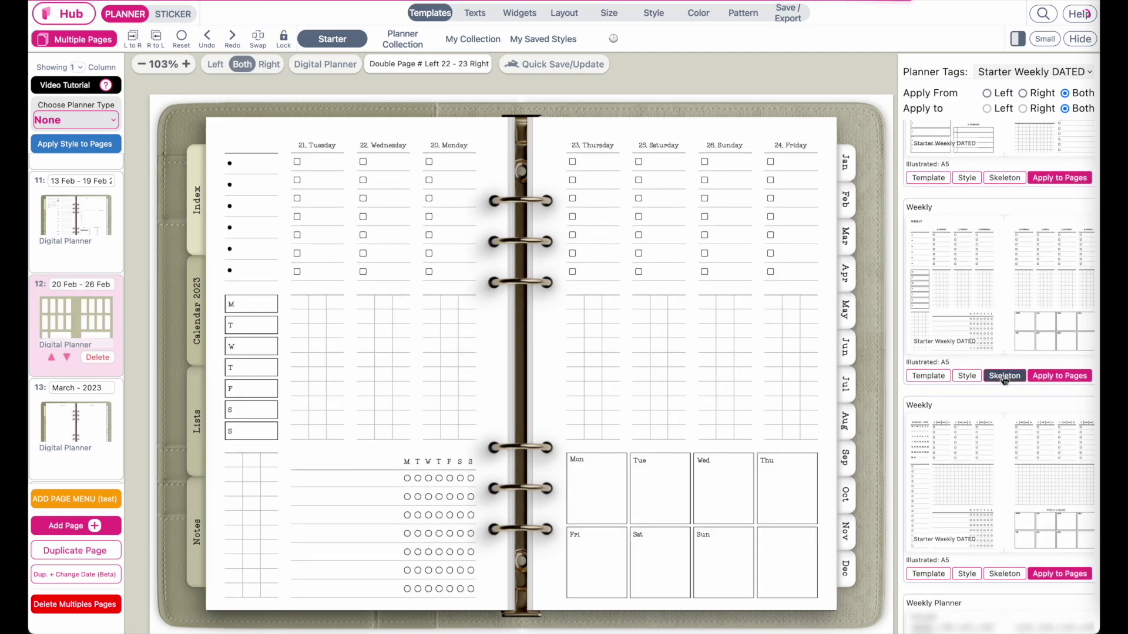
scroll(1004, 381, "down", 1)
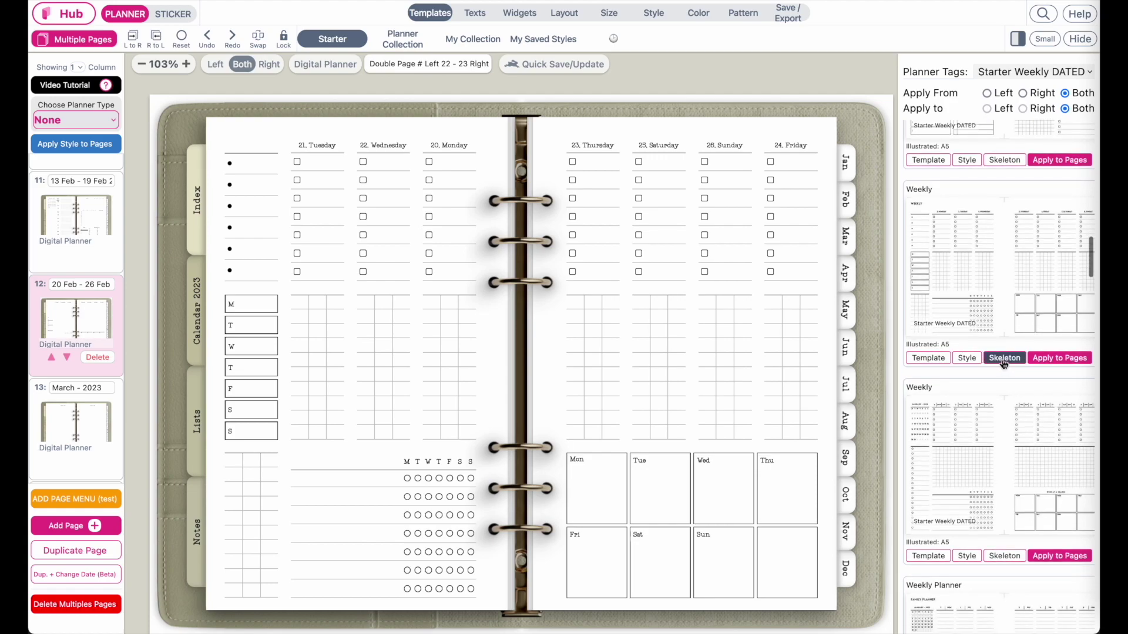
scroll(1005, 370, "down", 3)
left_click(1009, 417)
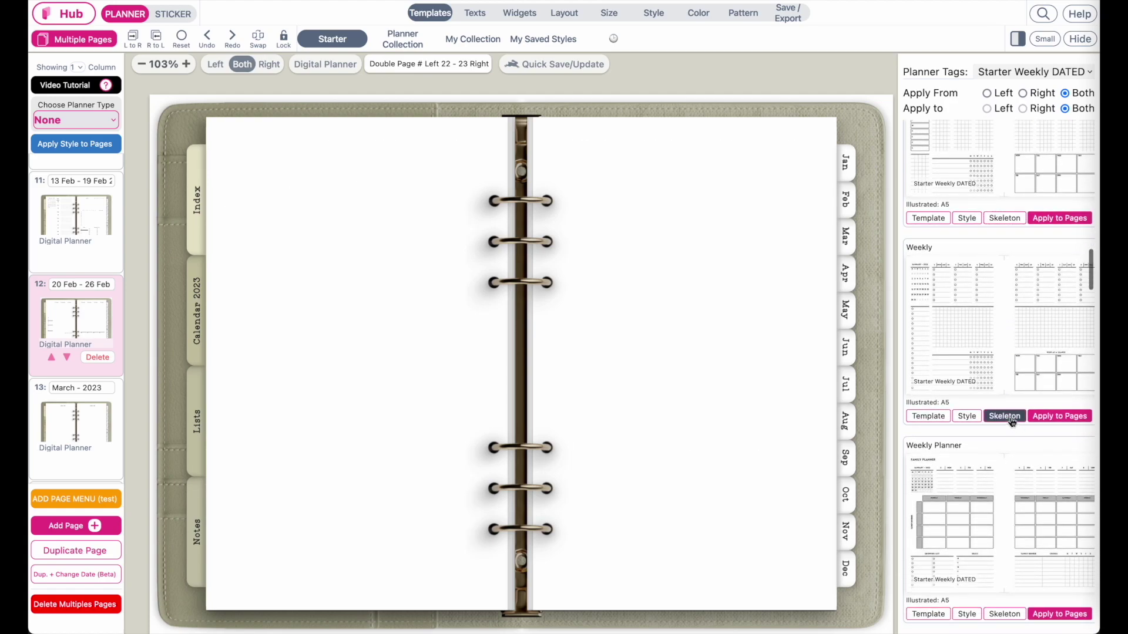
scroll(1011, 422, "down", 3)
left_click(1012, 450)
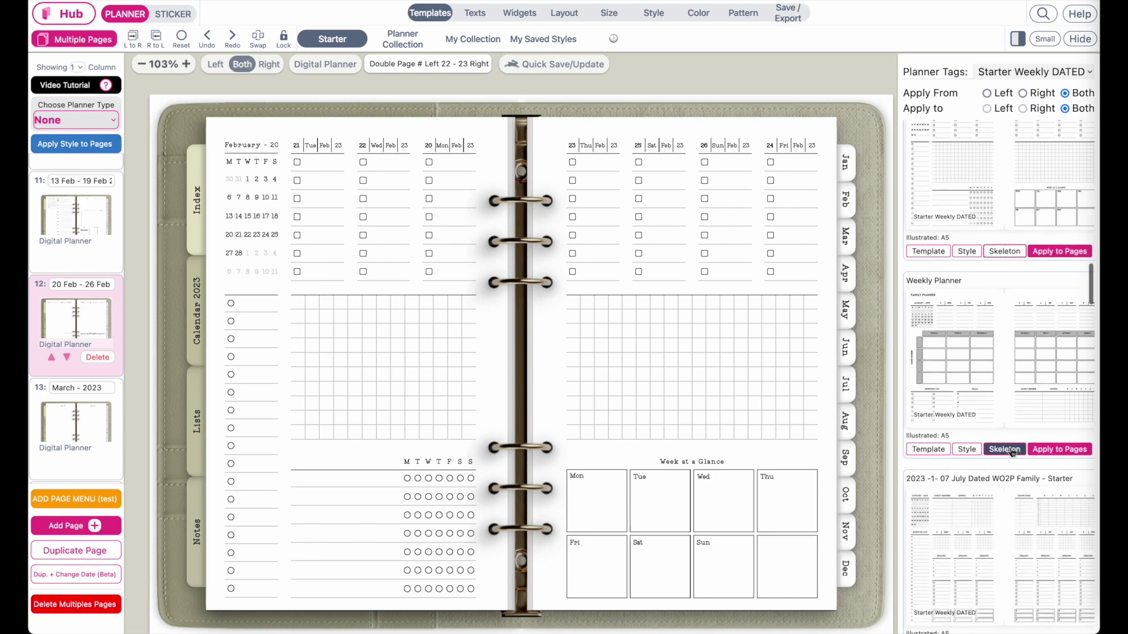
Apply the skeleton and style of the lined Weekly template with mini calendar and habit tracker to the 20 Feb - 26 Feb page
scroll(1011, 452, "down", 1)
scroll(1012, 452, "down", 3)
left_click(1006, 477)
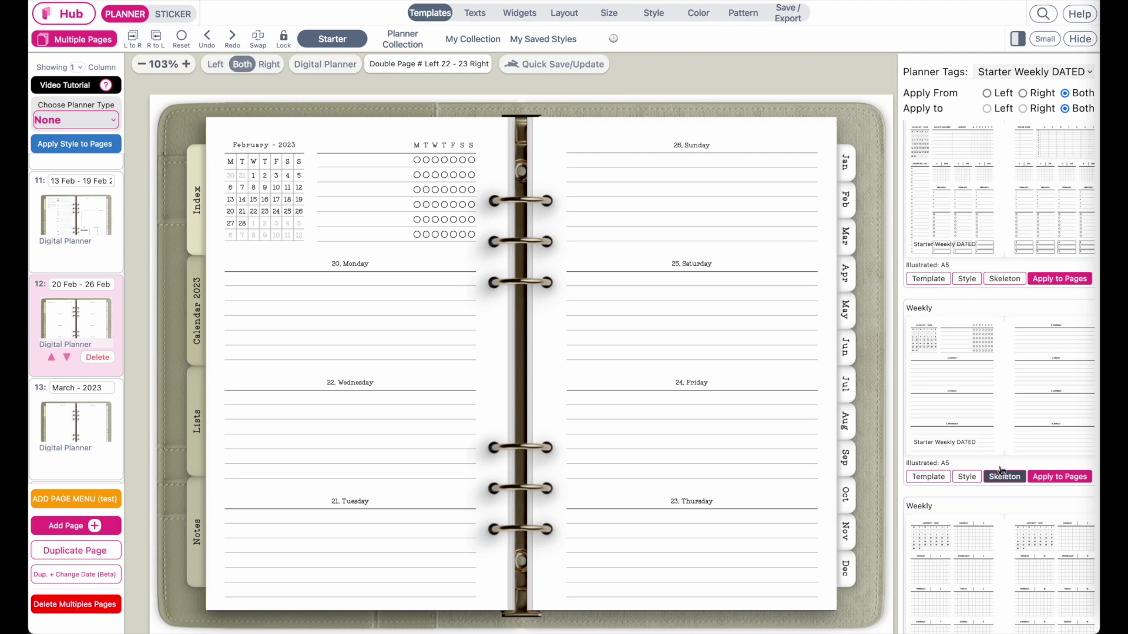
left_click(967, 477)
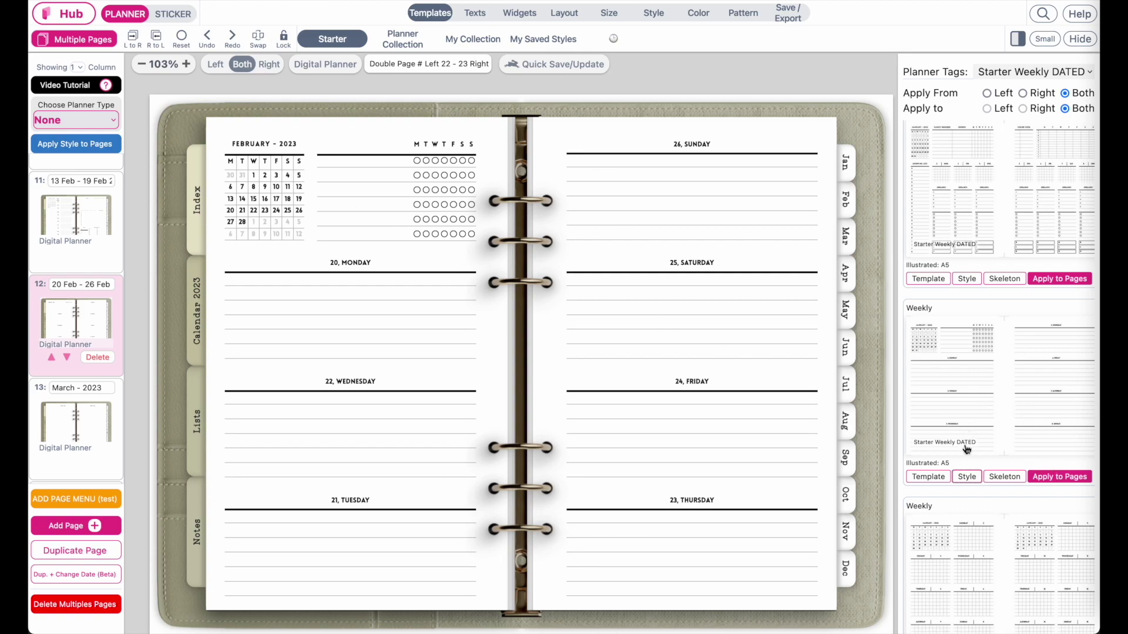
Start applying the lined Weekly template to multiple pages, selecting all pages except Index, 2023 Calendar and the January to March monthly pages
left_click(1076, 486)
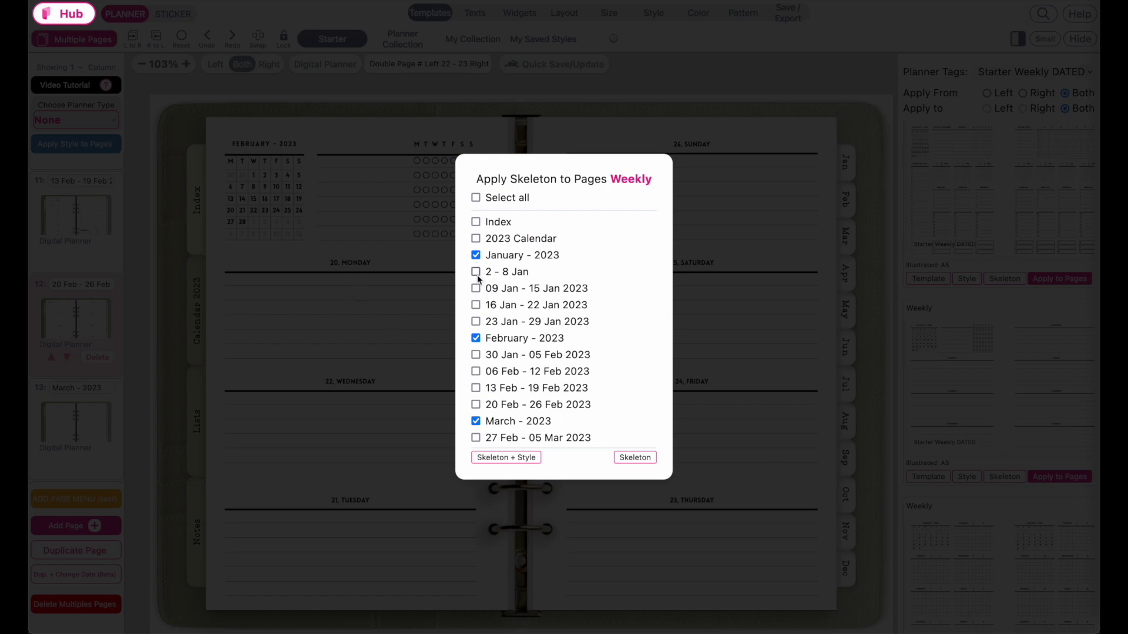
left_click(476, 322)
left_click(476, 338)
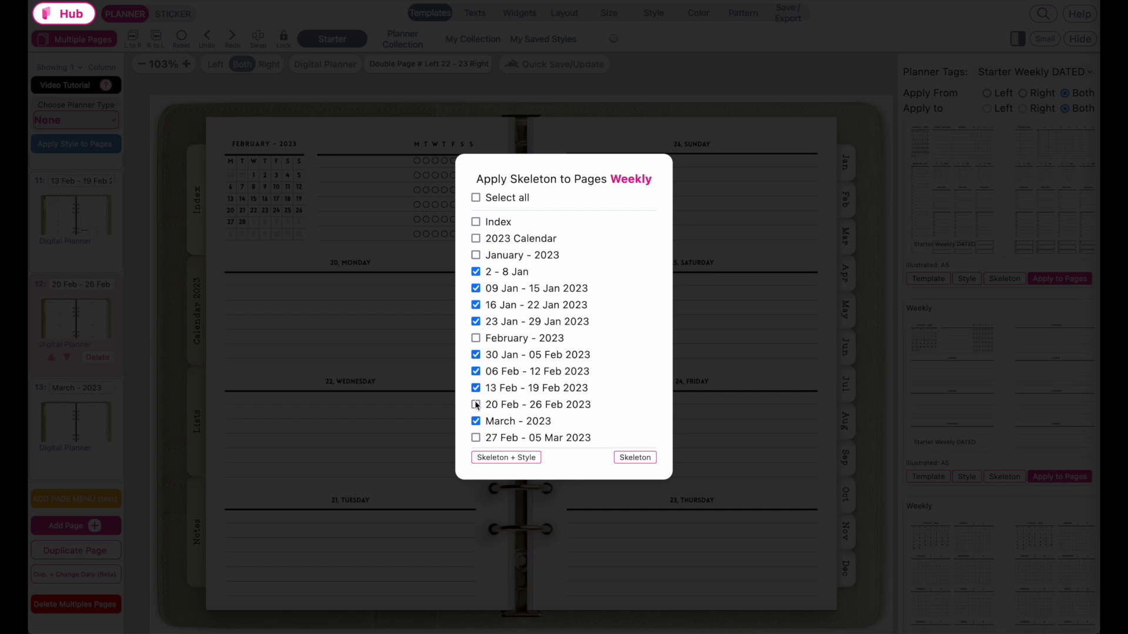
scroll(499, 405, "down", 8)
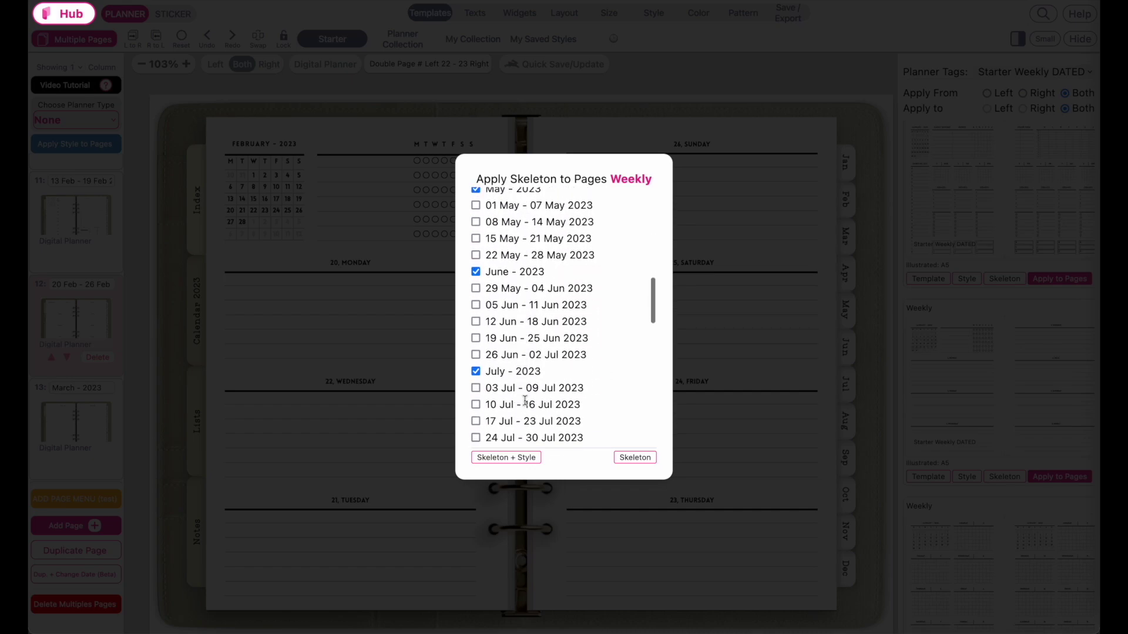
scroll(525, 400, "up", 8)
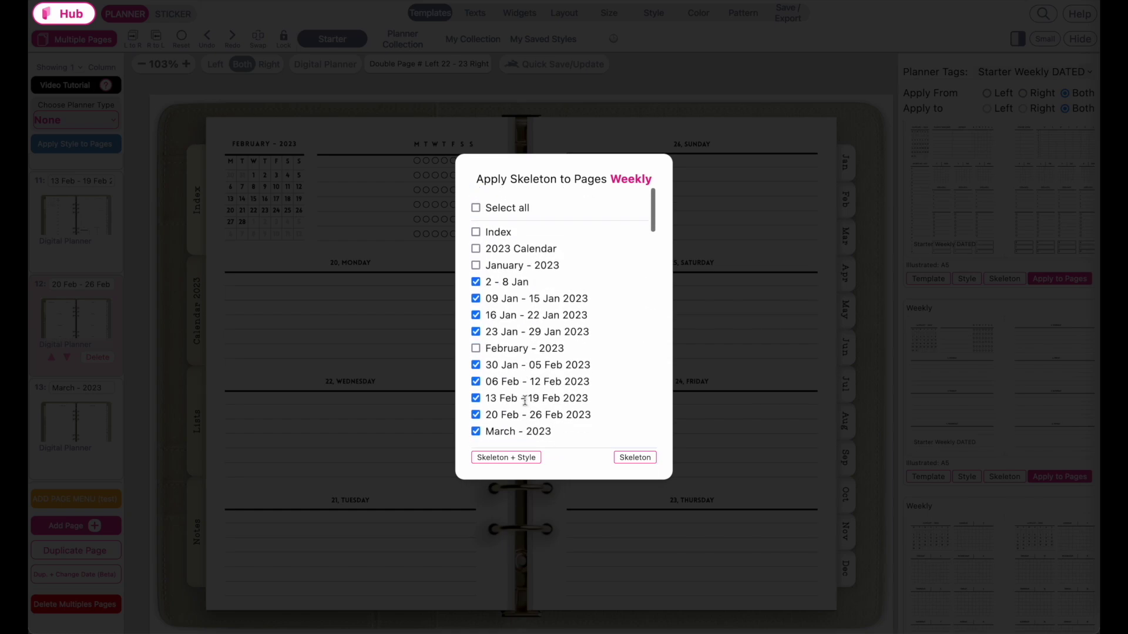
left_click(474, 199)
left_click(476, 223)
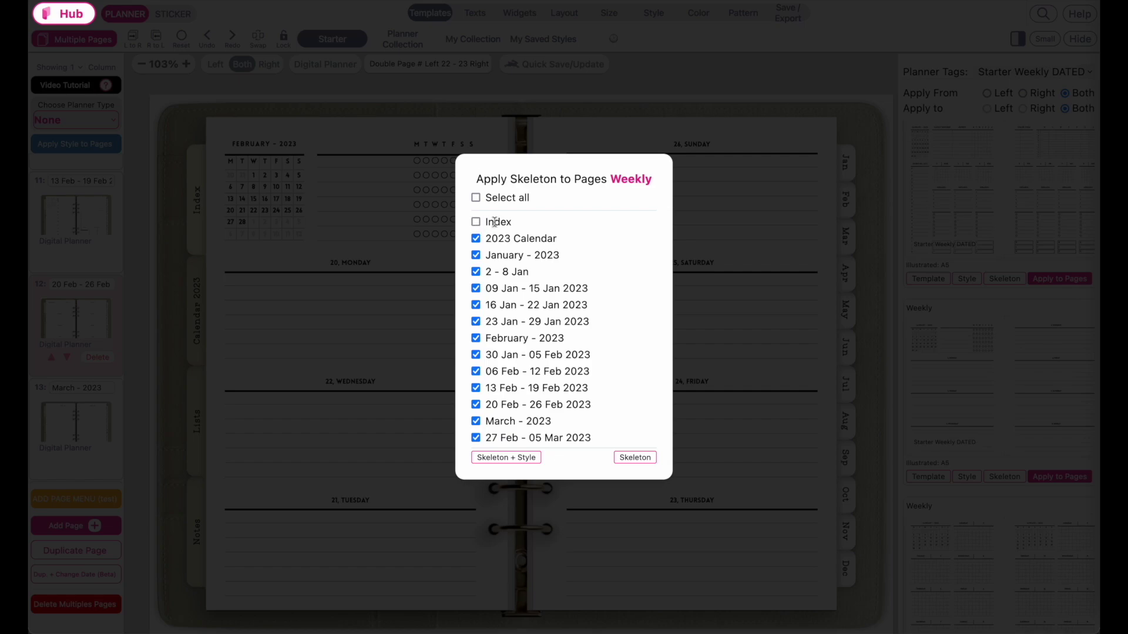
left_click(477, 239)
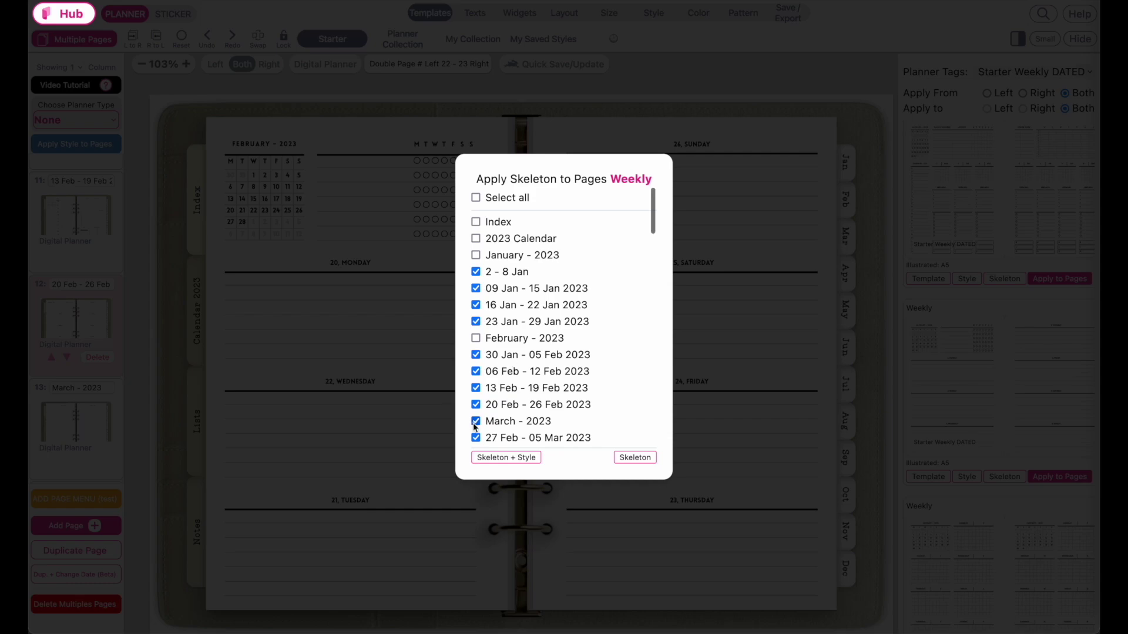
left_click(474, 424)
Exclude the monthly pages from April - 2023 through December - 2023 from the page selection
scroll(526, 385, "down", 2)
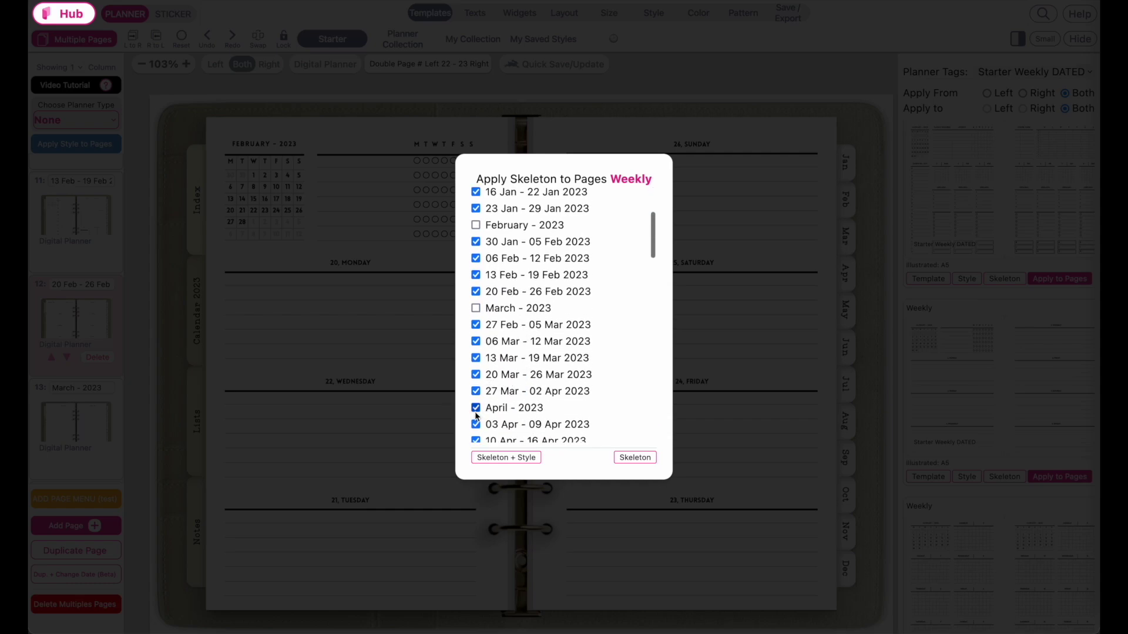
left_click(476, 409)
scroll(477, 411, "down", 2)
scroll(477, 367, "down", 1)
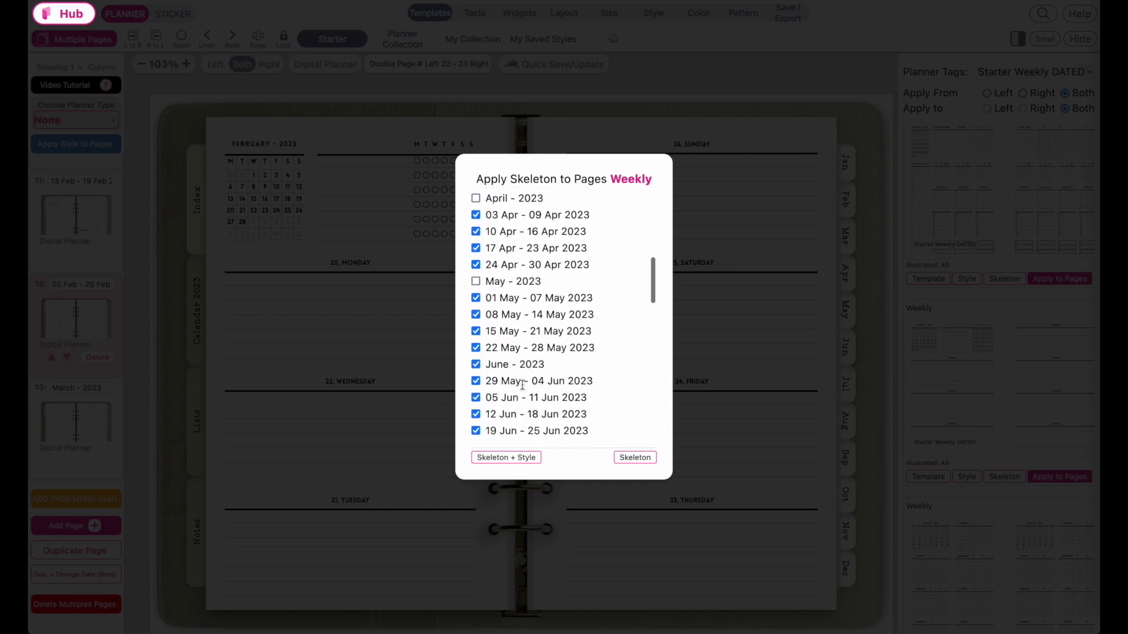
left_click(481, 364)
scroll(491, 403, "down", 1)
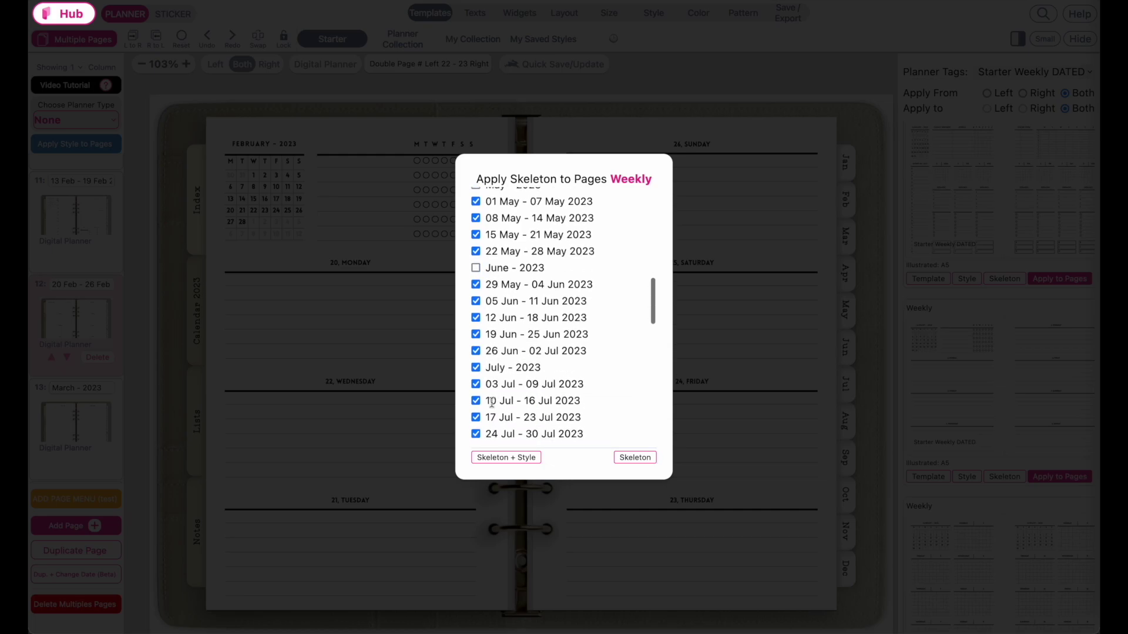
left_click(476, 368)
scroll(490, 418, "down", 1)
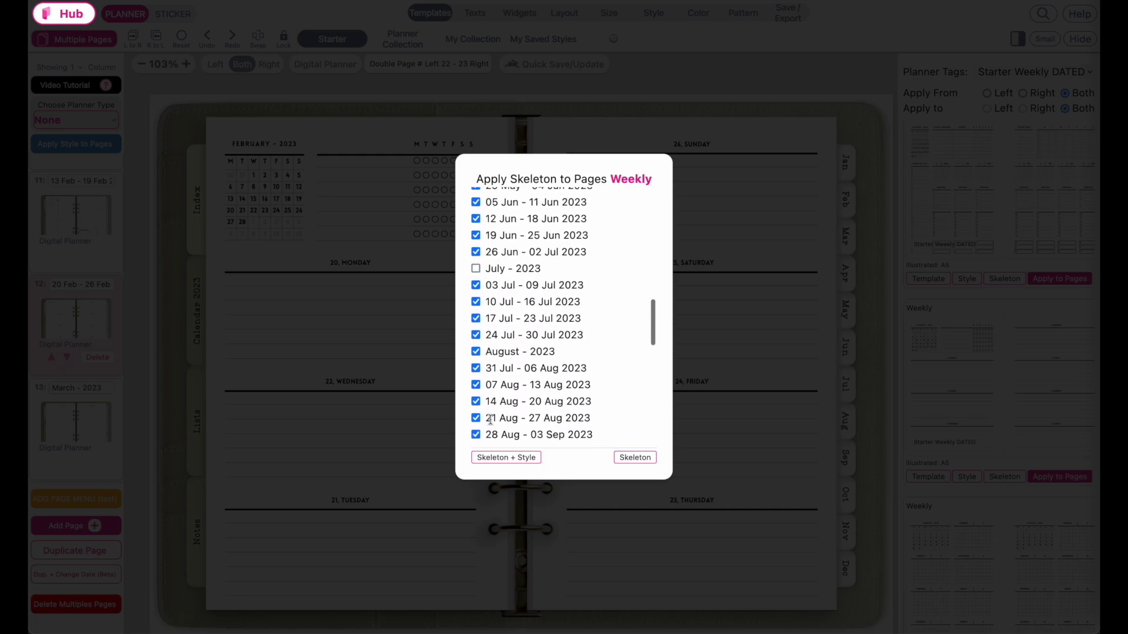
left_click(476, 353)
scroll(475, 375, "down", 1)
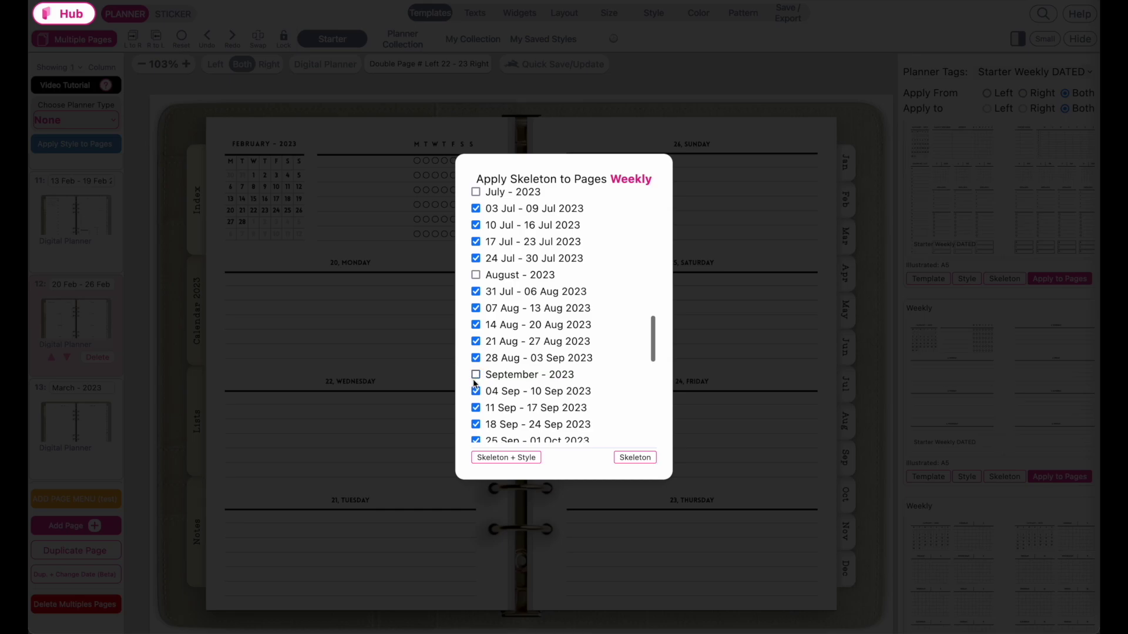
scroll(475, 383, "down", 1)
scroll(475, 373, "down", 1)
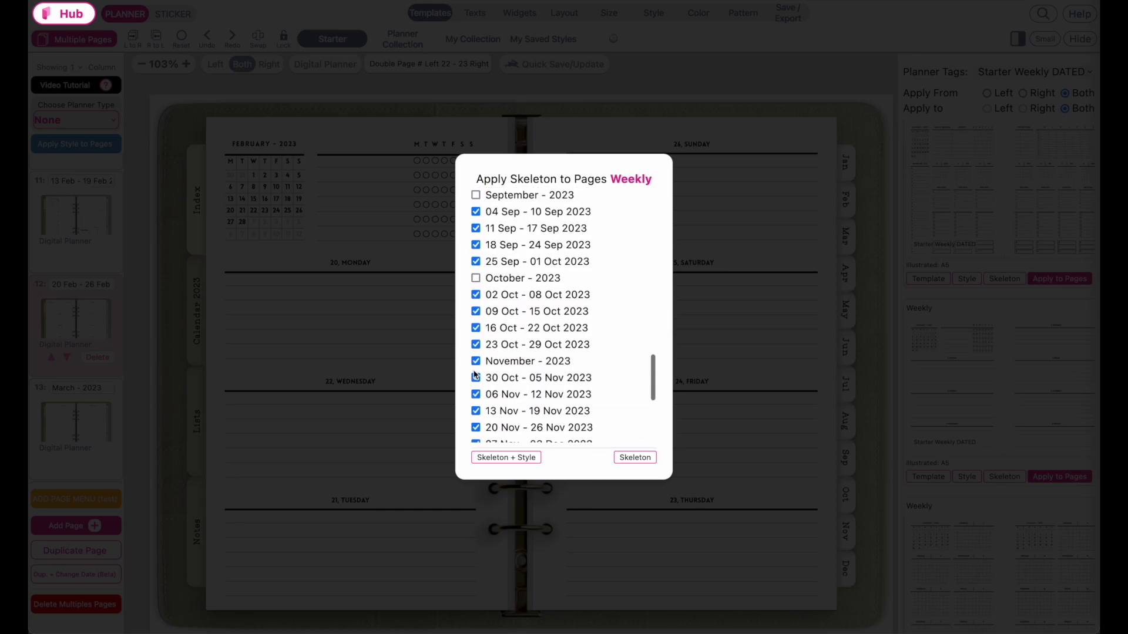
scroll(478, 363, "down", 1)
left_click(477, 368)
scroll(478, 370, "down", 1)
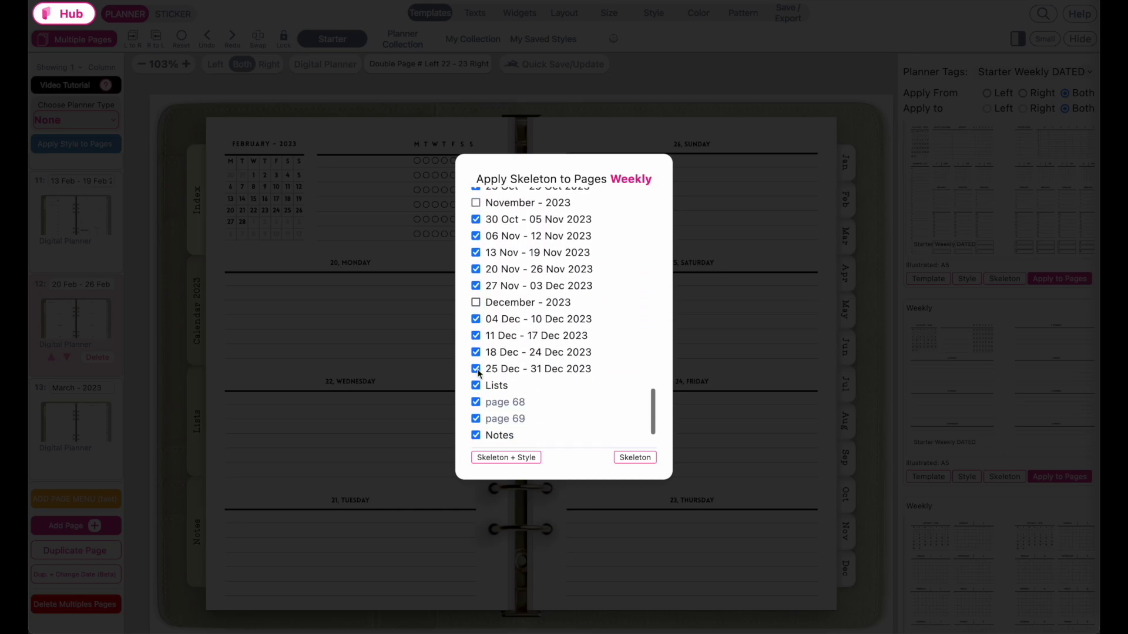
Exclude Lists, page 68, page 69, Notes, page 71 and page 72 from the page selection
left_click(477, 367)
left_click(477, 401)
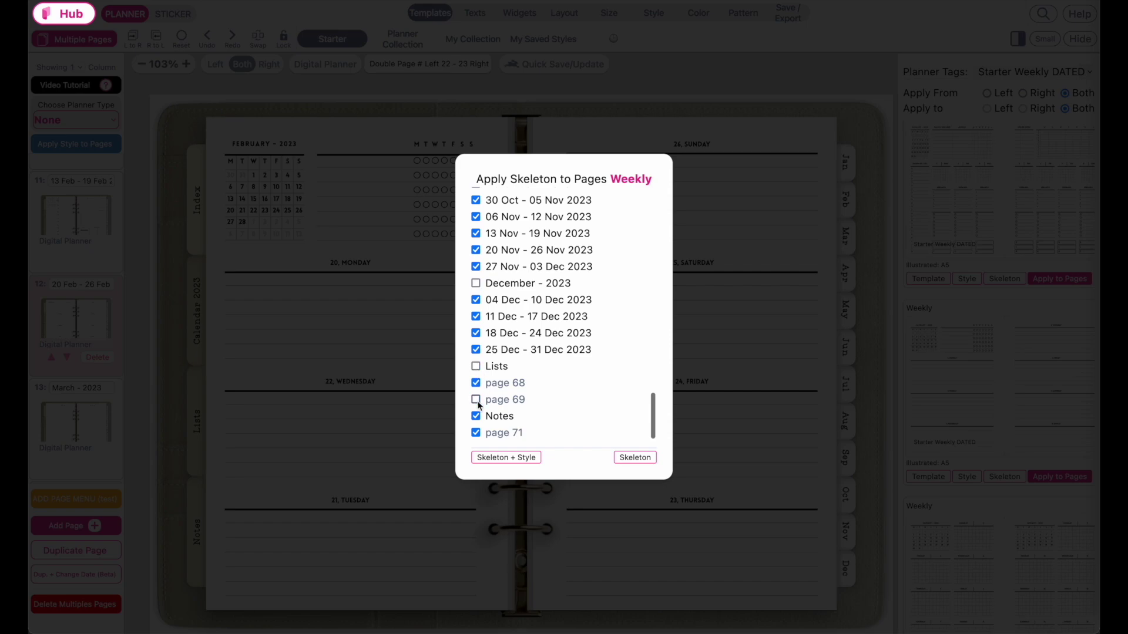
left_click(476, 416)
left_click(476, 433)
scroll(497, 418, "down", 1)
left_click(475, 431)
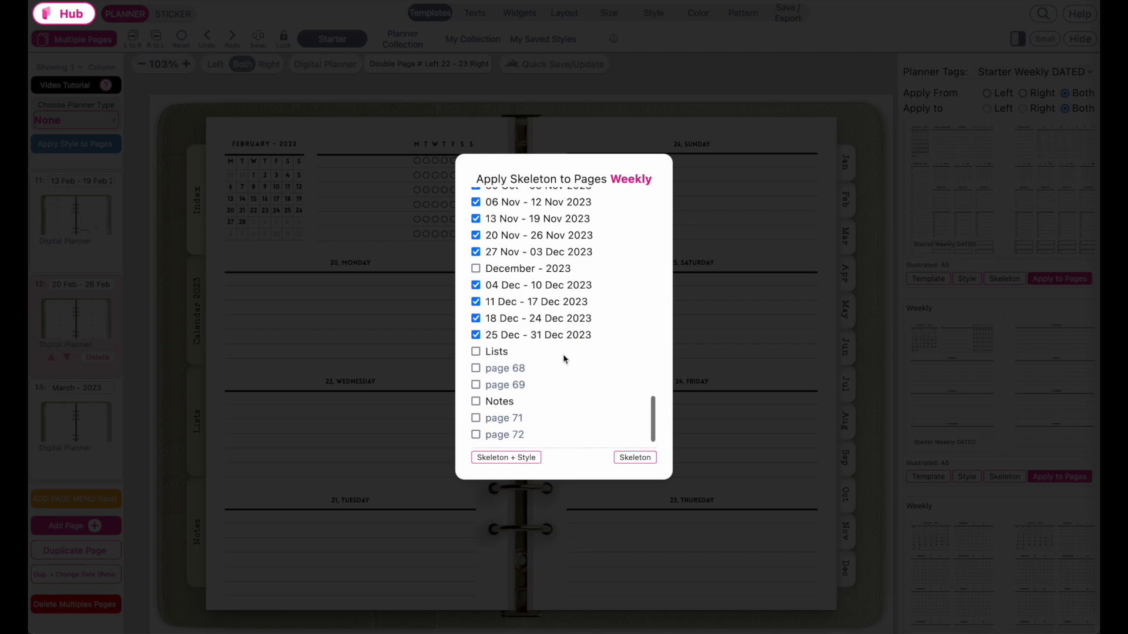
Apply the Weekly template's skeleton and style to all the selected weekly pages
scroll(565, 352, "up", 3)
scroll(565, 356, "up", 15)
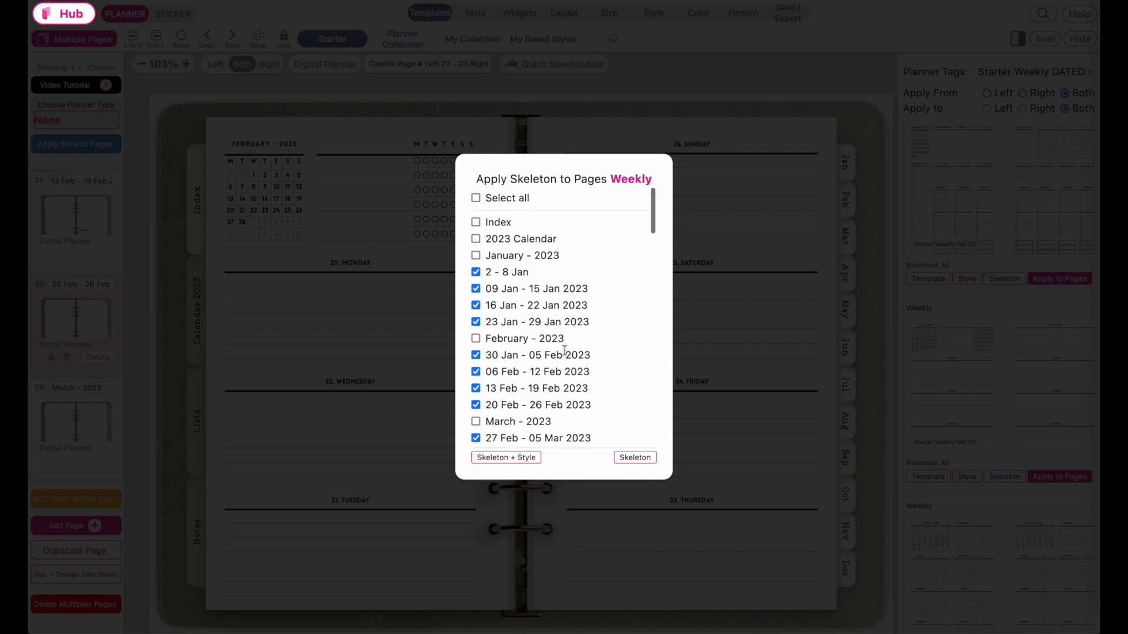
left_click(501, 462)
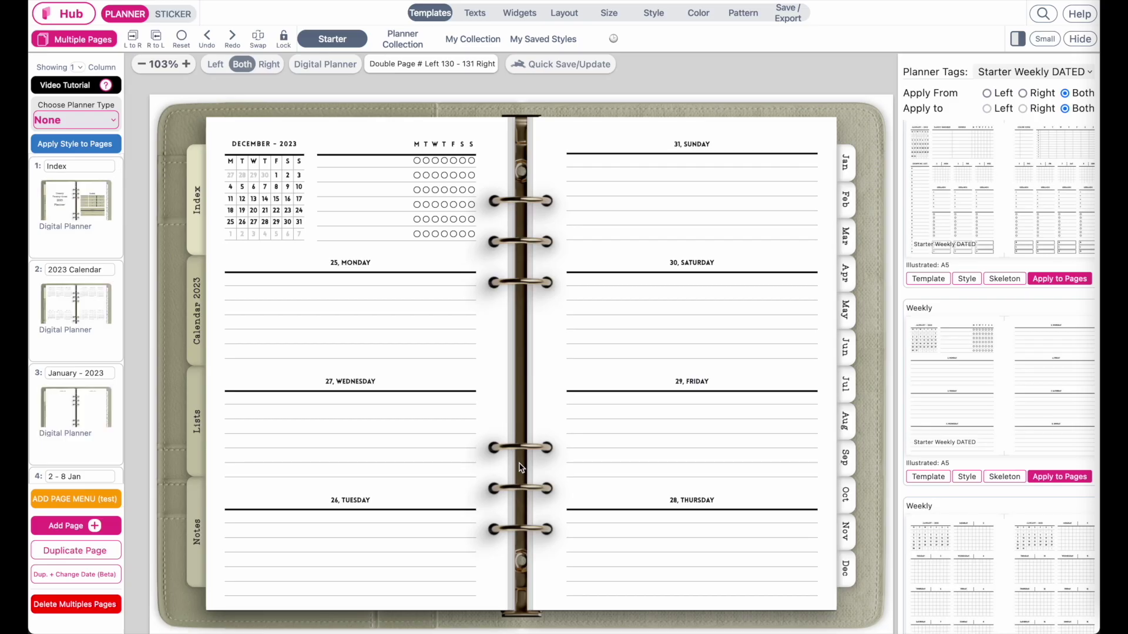
Check the January - 2023 monthly spread and the January weekly spreads up to 23 Jan - 29 Jan
scroll(76, 294, "down", 3)
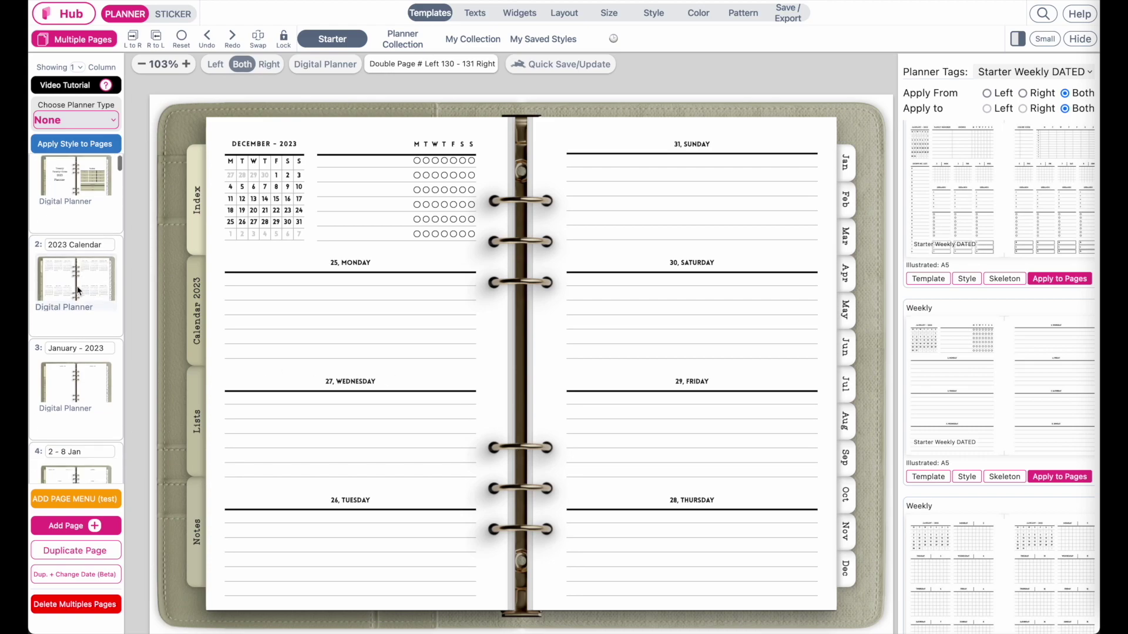
left_click(75, 333)
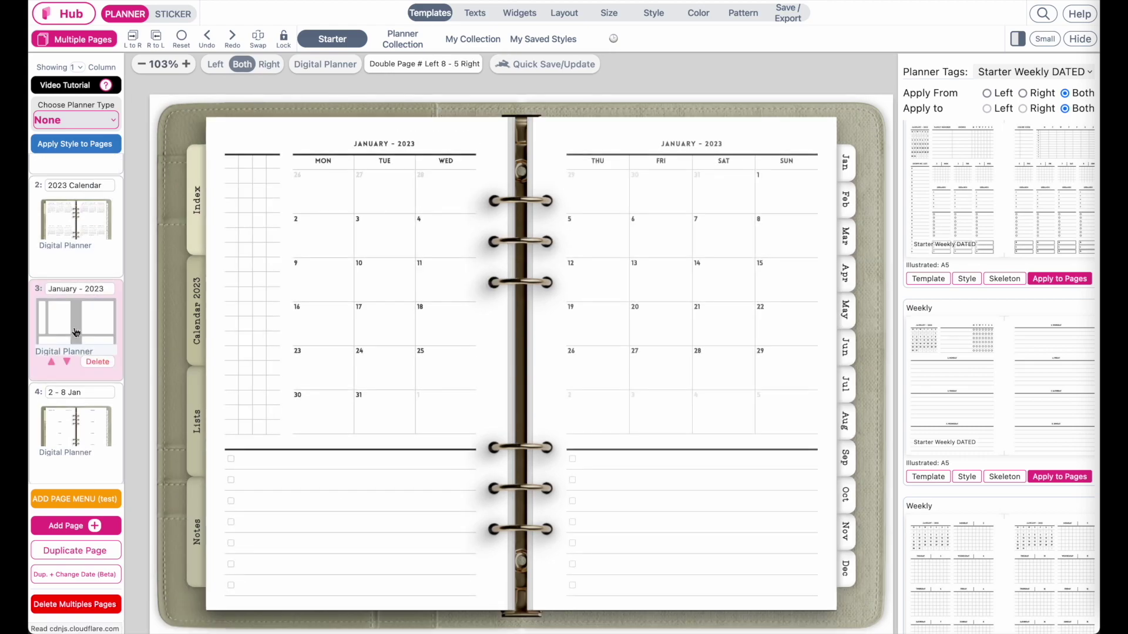
scroll(75, 333, "down", 3)
left_click(65, 348)
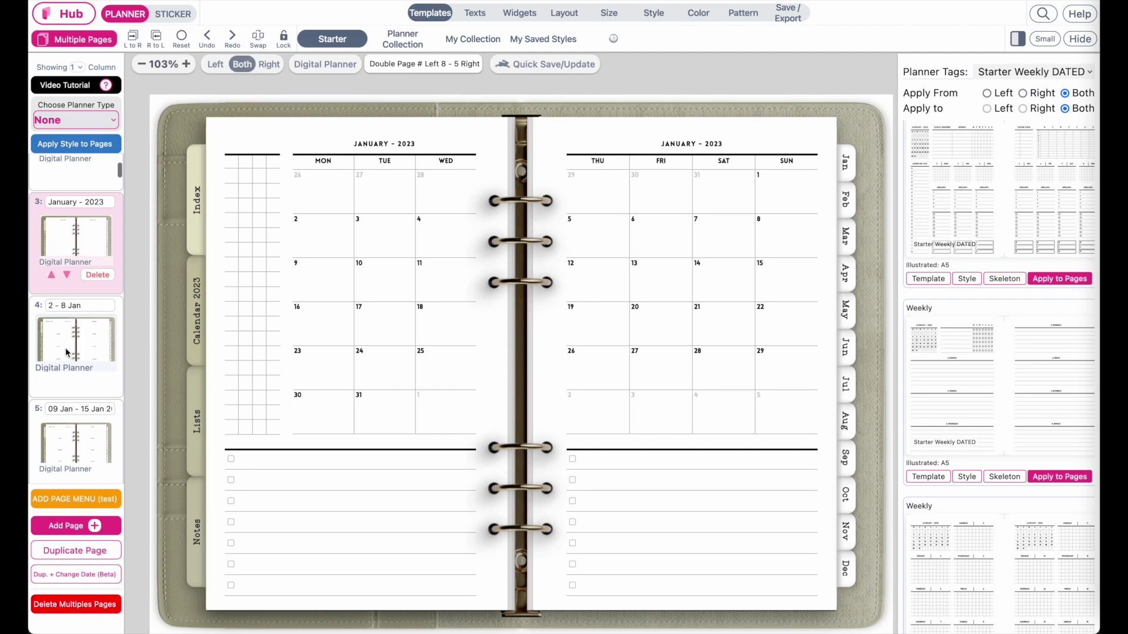
scroll(65, 348, "down", 2)
left_click(68, 383)
scroll(68, 387, "down", 2)
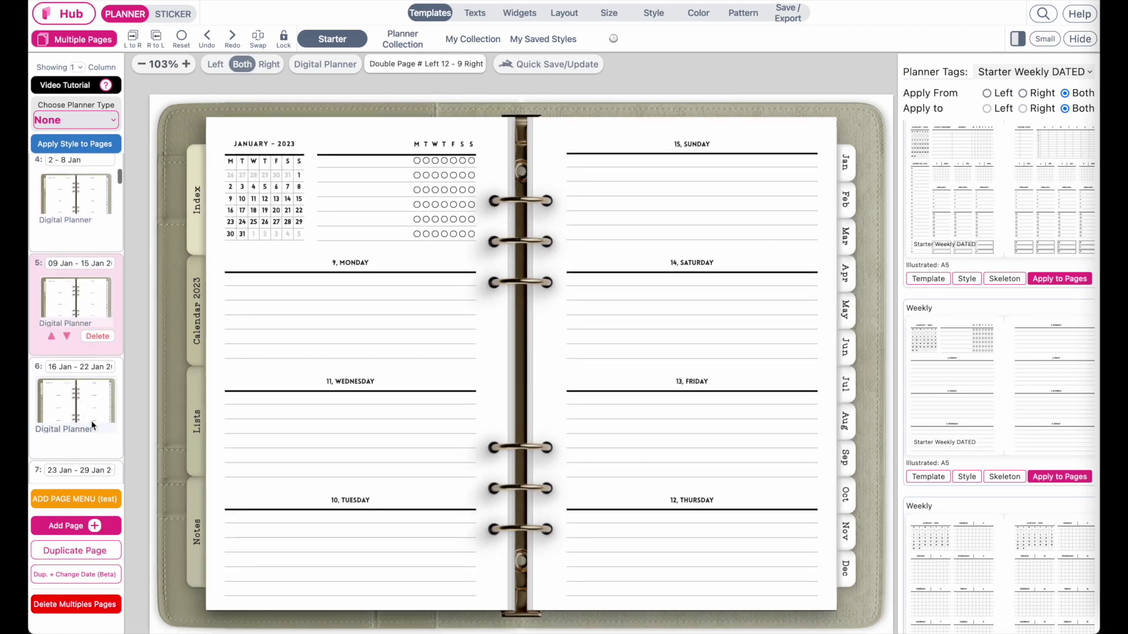
left_click(83, 399)
scroll(84, 400, "down", 2)
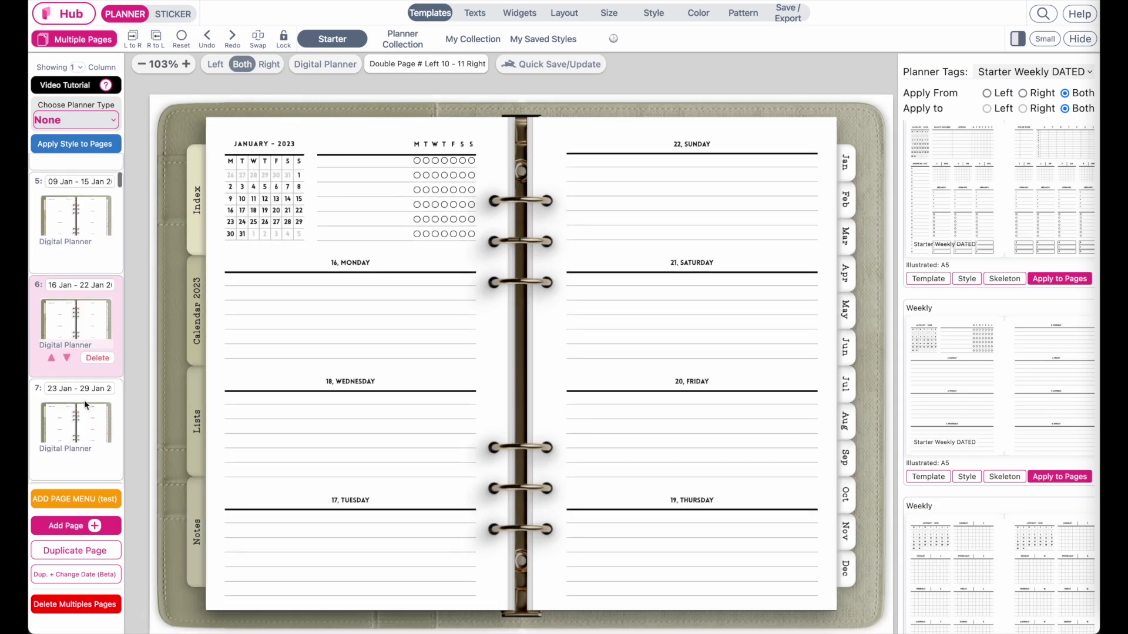
left_click(83, 419)
scroll(84, 418, "down", 3)
Check the February - 2023 monthly spread and its weekly spreads from 30 Jan - 05 Feb to 20 Feb - 26 Feb
left_click(75, 359)
scroll(74, 358, "down", 3)
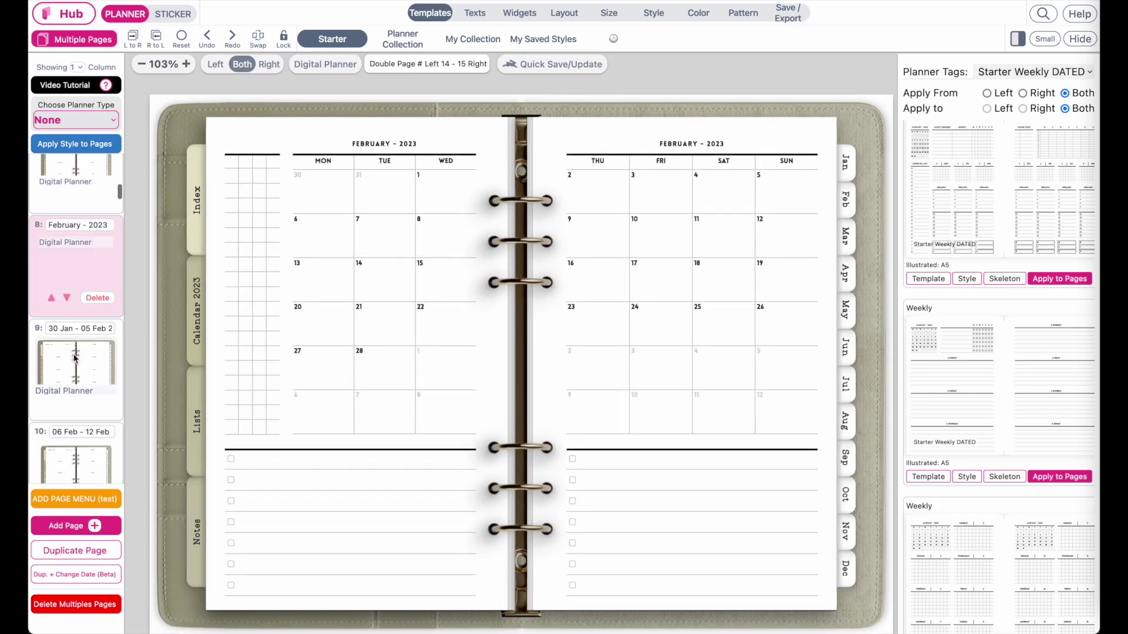
left_click(74, 345)
scroll(75, 345, "down", 2)
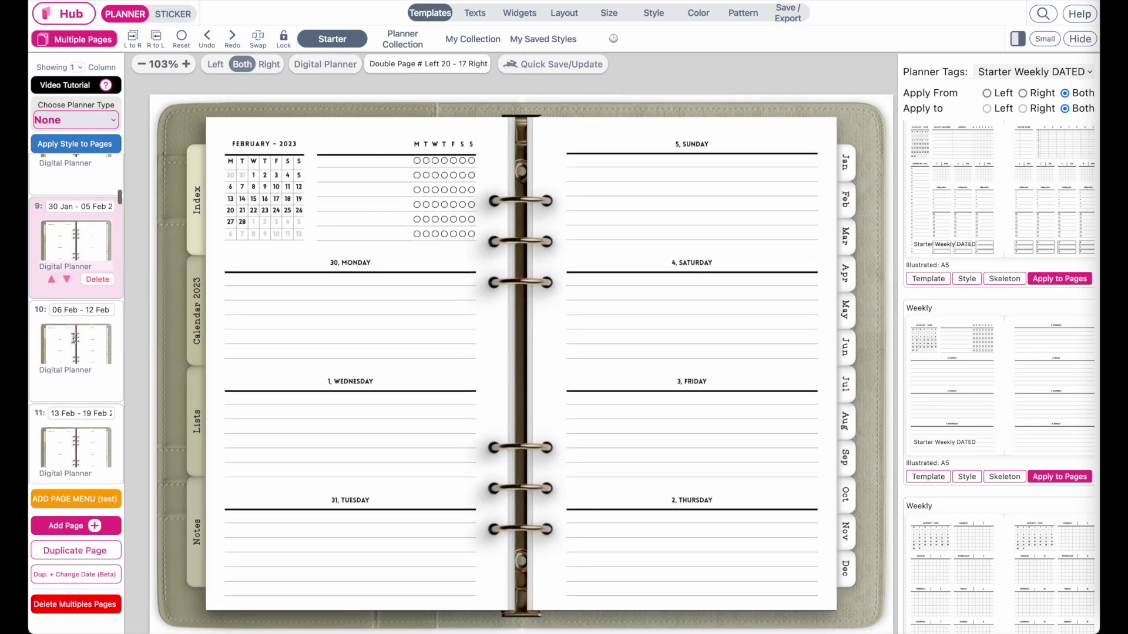
left_click(67, 332)
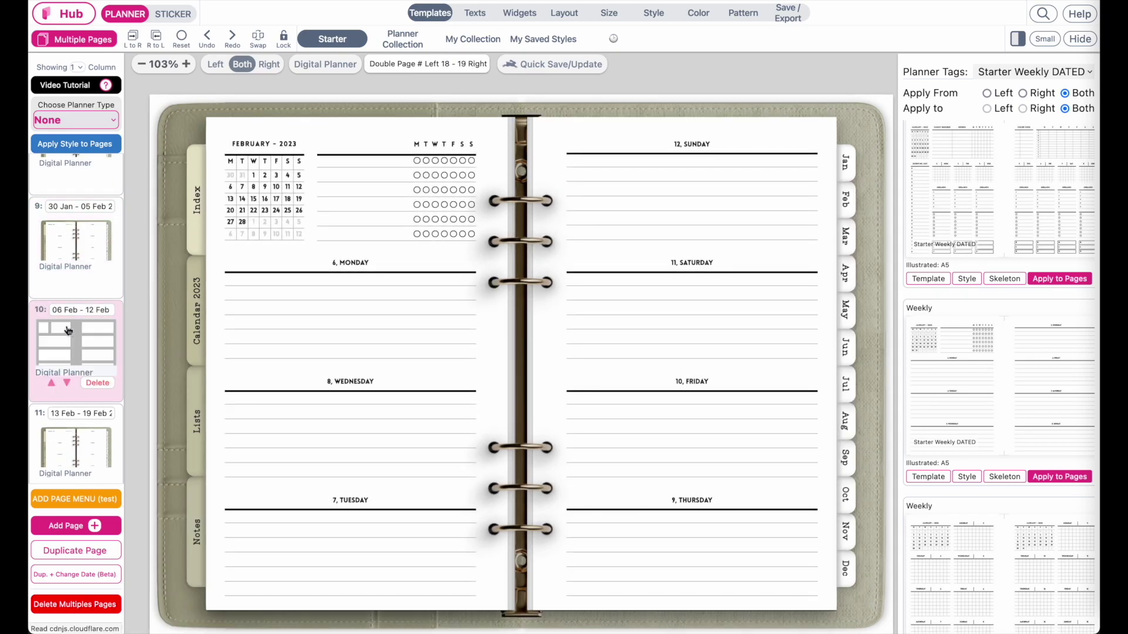
scroll(73, 352, "down", 2)
left_click(83, 379)
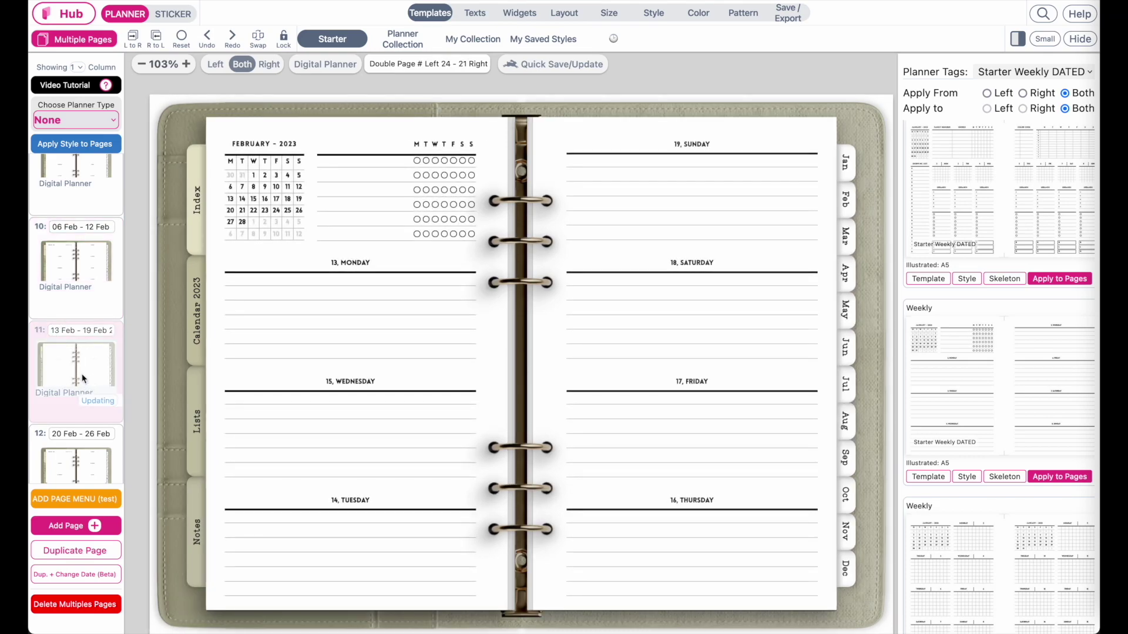
scroll(83, 378, "down", 2)
left_click(83, 376)
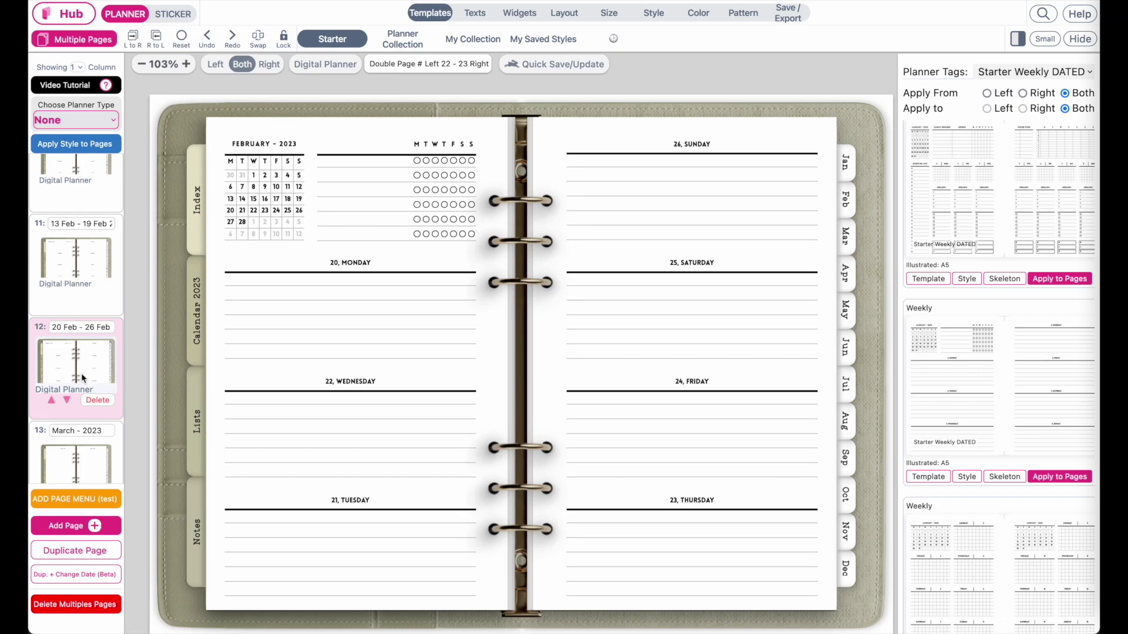
scroll(81, 373, "down", 2)
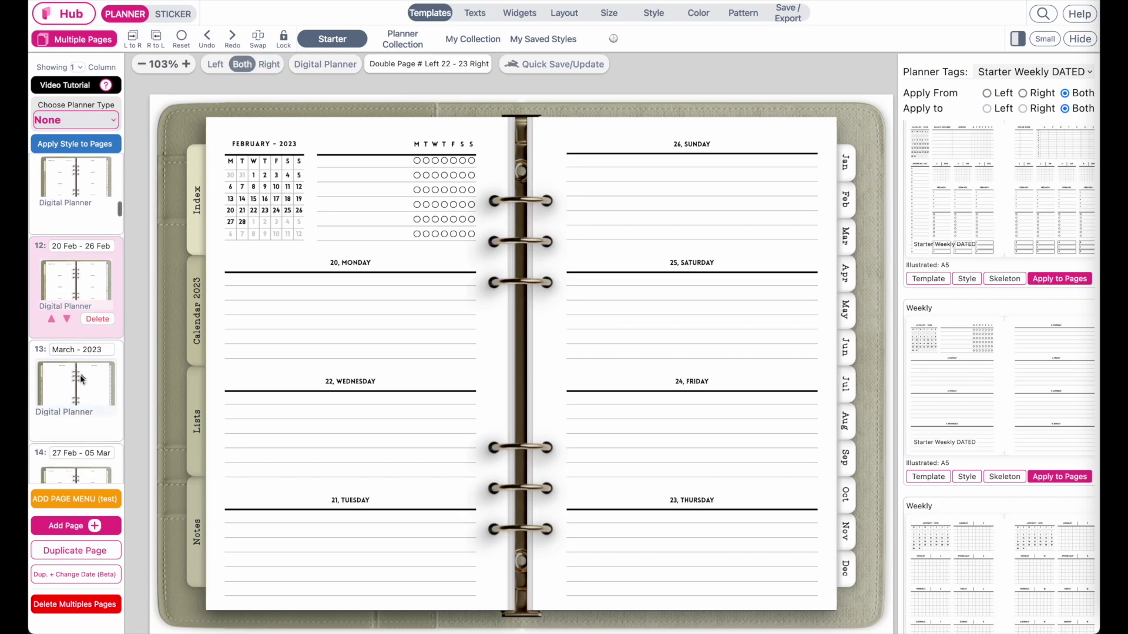
Check the March - 2023 monthly spread and the March weekly spreads up to 20 Mar - 26 Mar
left_click(73, 388)
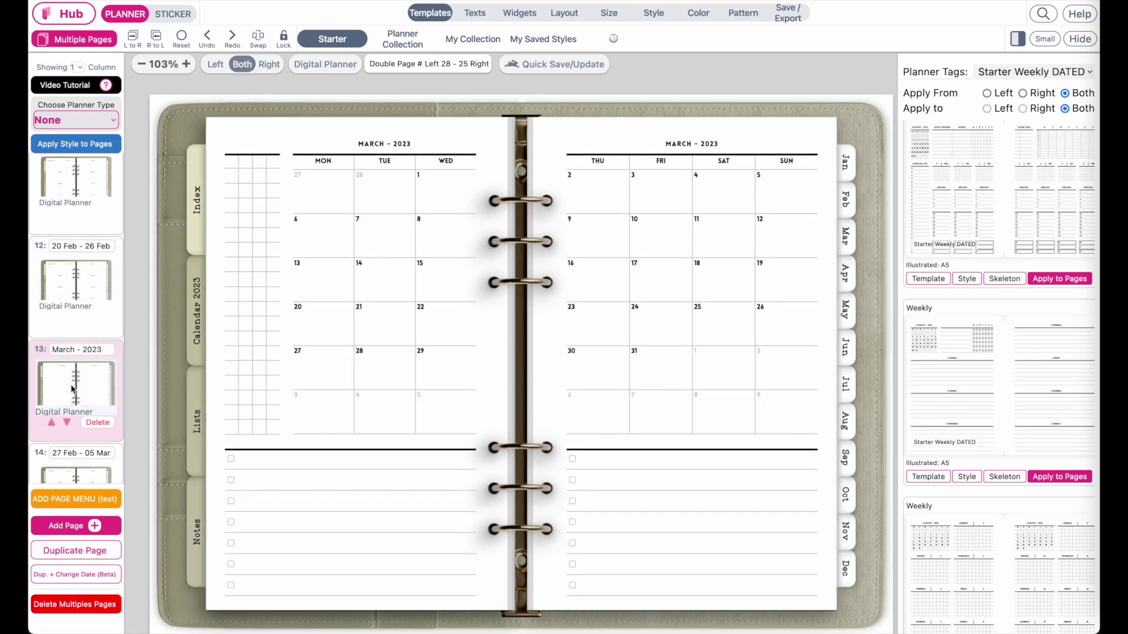
scroll(73, 388, "down", 2)
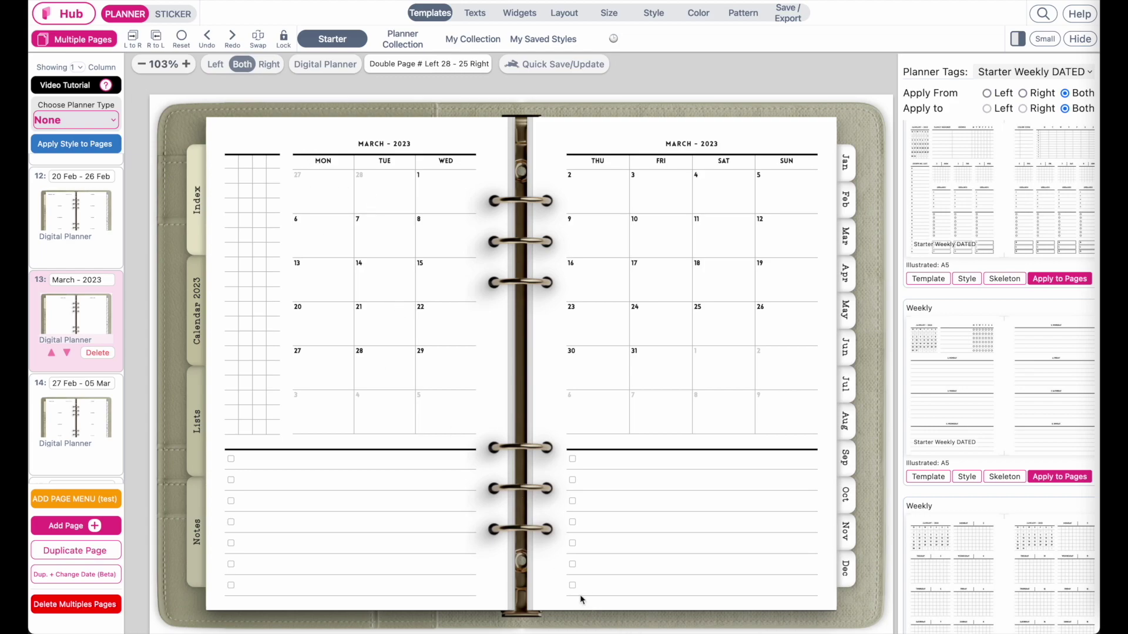
scroll(75, 411, "down", 3)
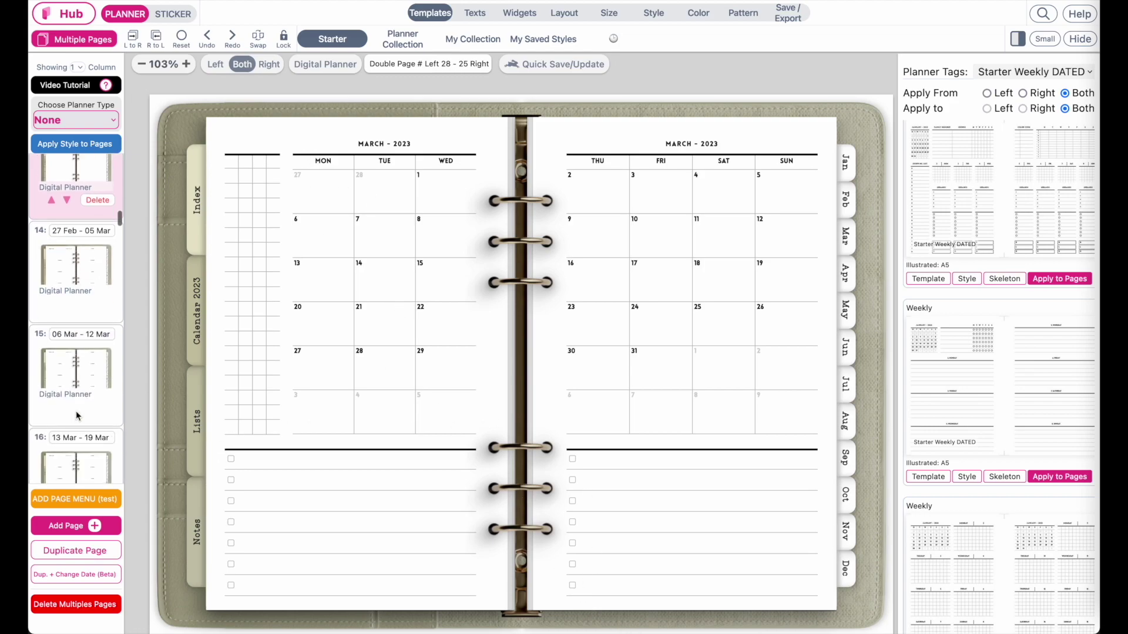
left_click(68, 366)
scroll(88, 364, "down", 1)
left_click(103, 368)
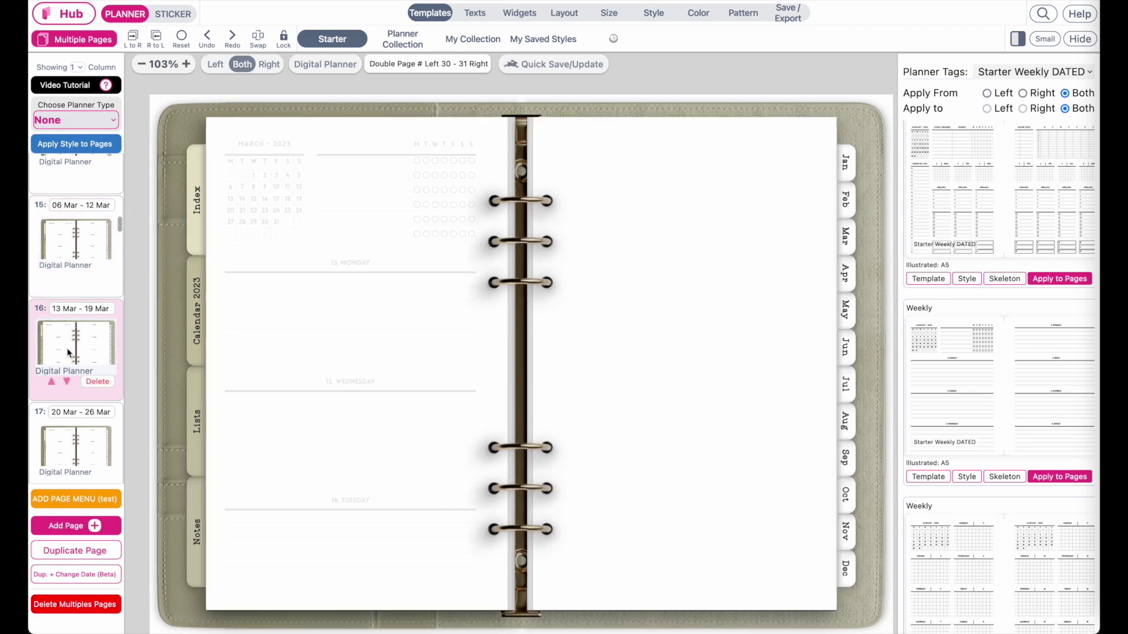
scroll(94, 370, "down", 1)
left_click(83, 377)
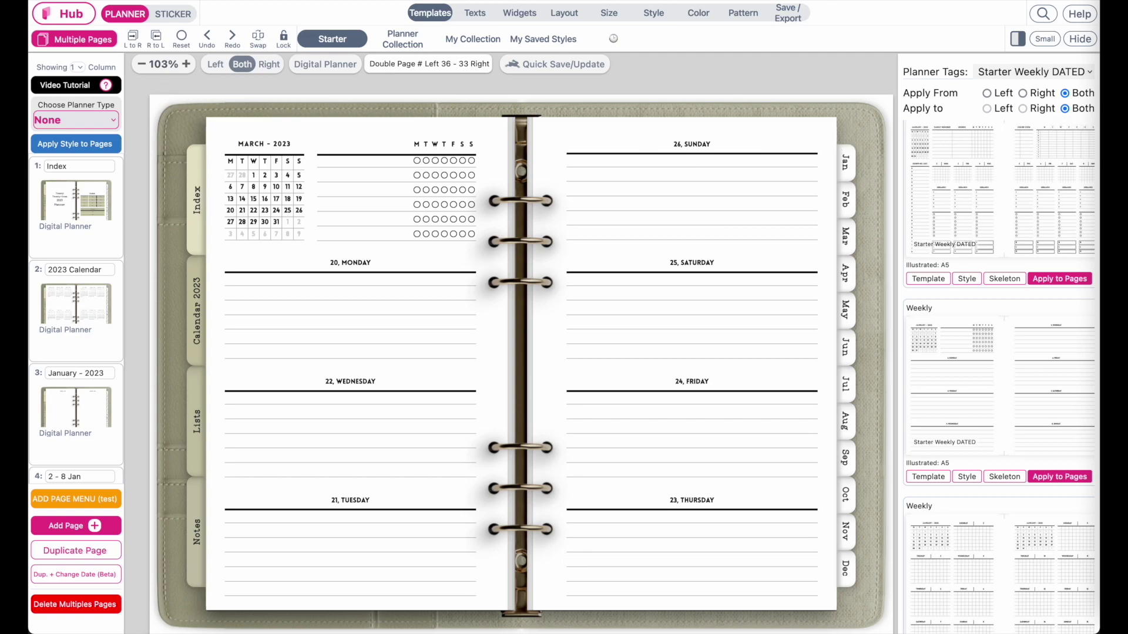
Change the digital planner's background type to Blue-Gray in the digital planner layout
left_click(571, 12)
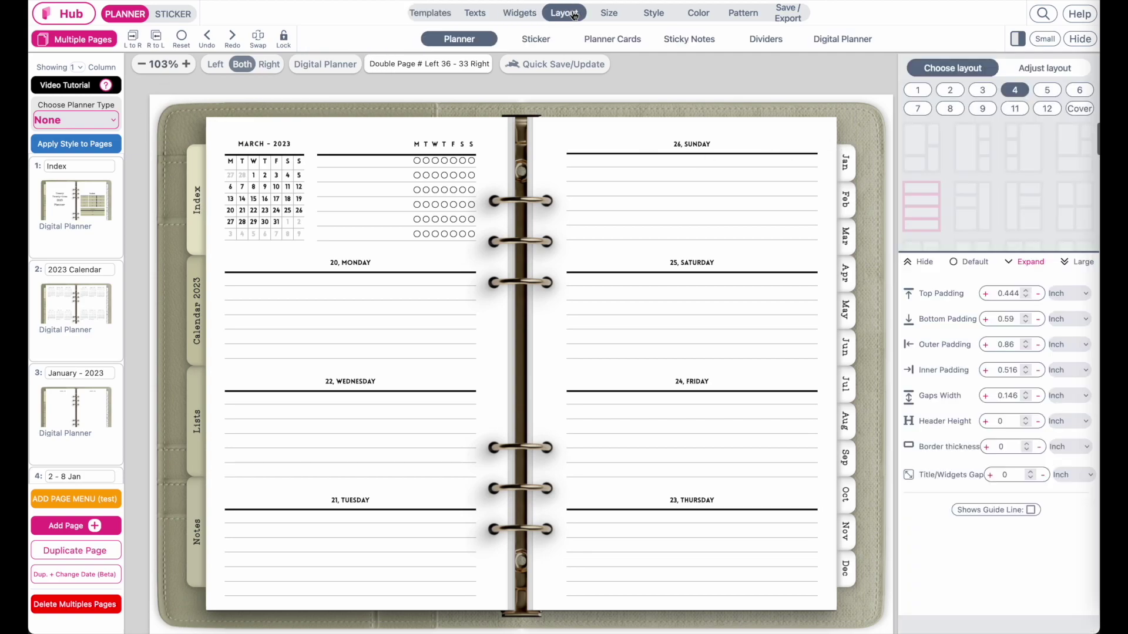
left_click(862, 41)
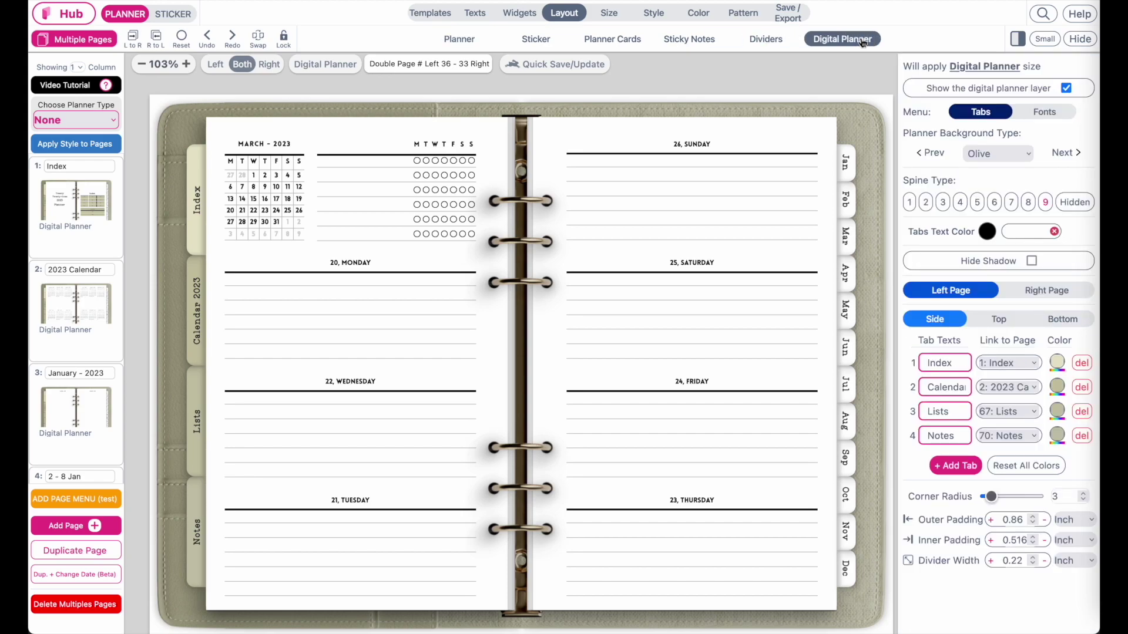
left_click(1062, 154)
left_click(996, 154)
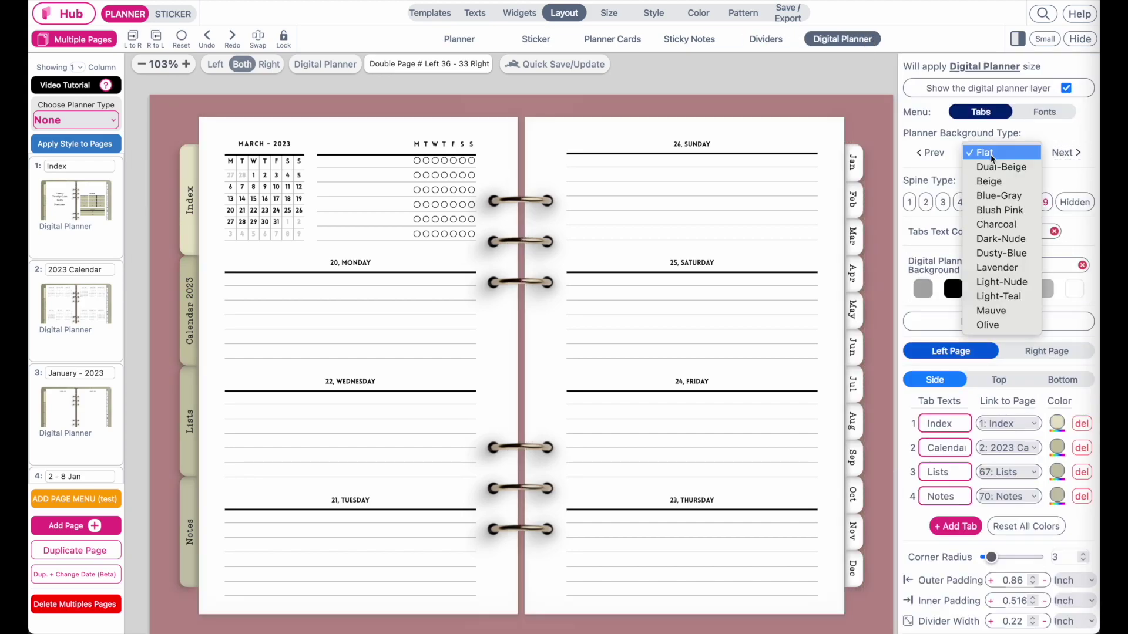
left_click(1001, 201)
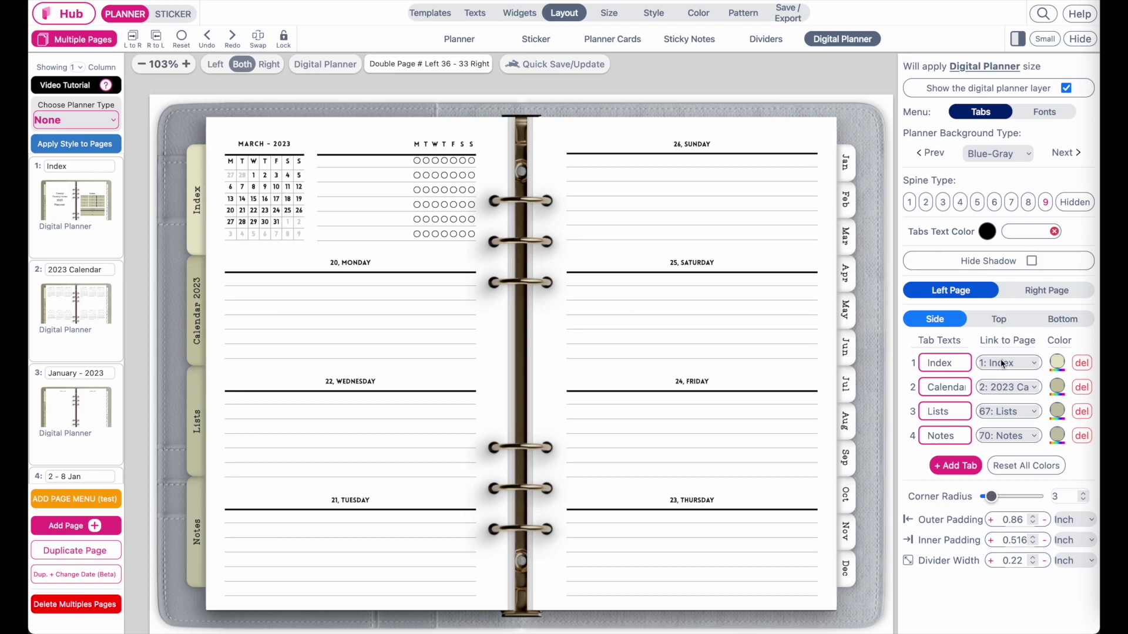
Recolor the left page's Index side tab medium blue
left_click(1059, 362)
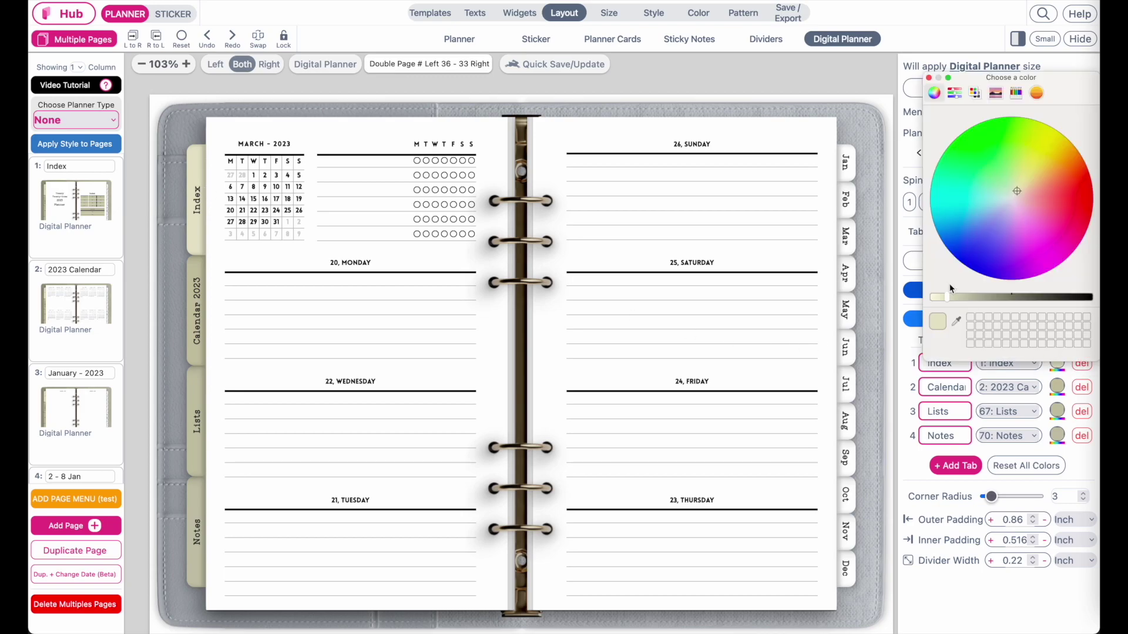
left_click(929, 79)
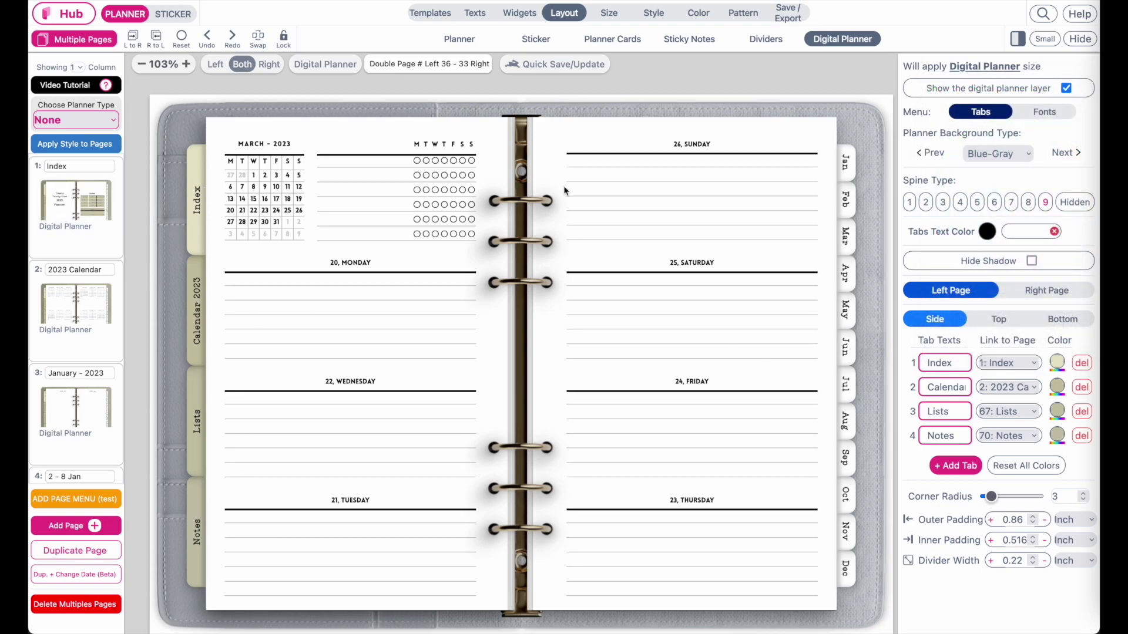
left_click(1057, 362)
left_click(1004, 212)
left_click(992, 232)
left_click(975, 221)
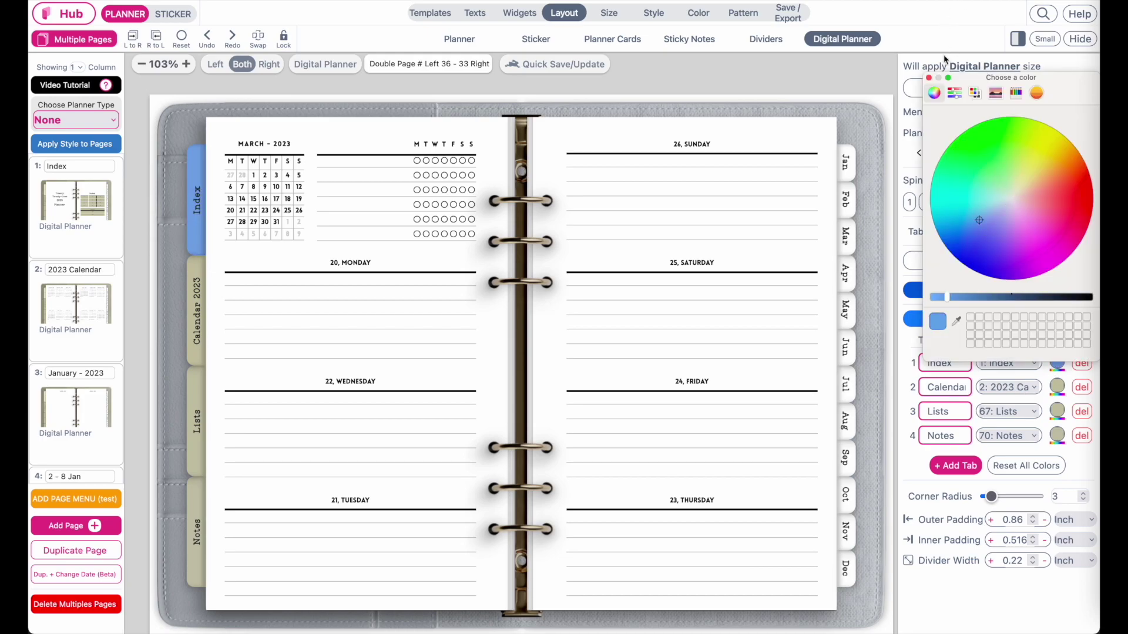
left_click(929, 78)
Recolor the left page's Calendar 2023 side tab a pale grayish blue and raise its brightness
left_click(1057, 386)
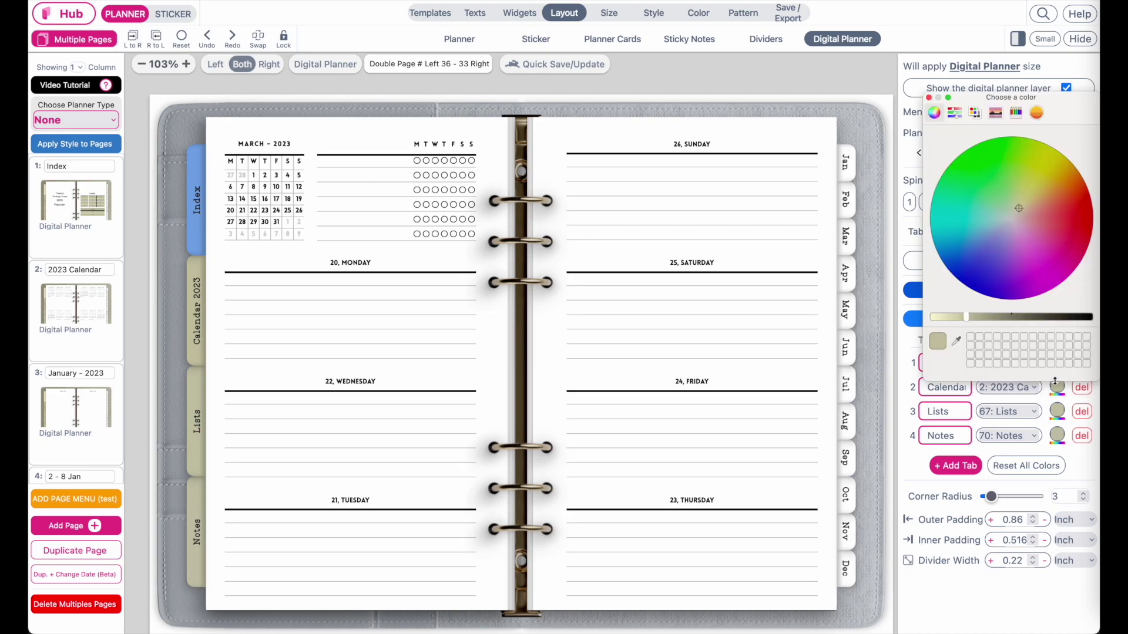
left_click(999, 225)
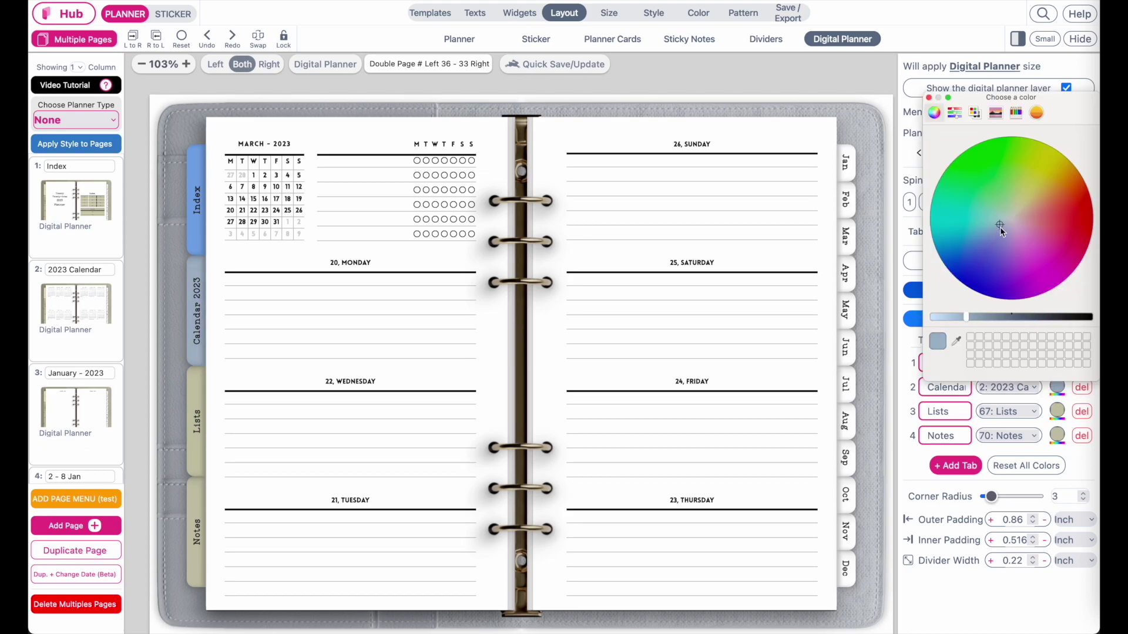
left_click(945, 316)
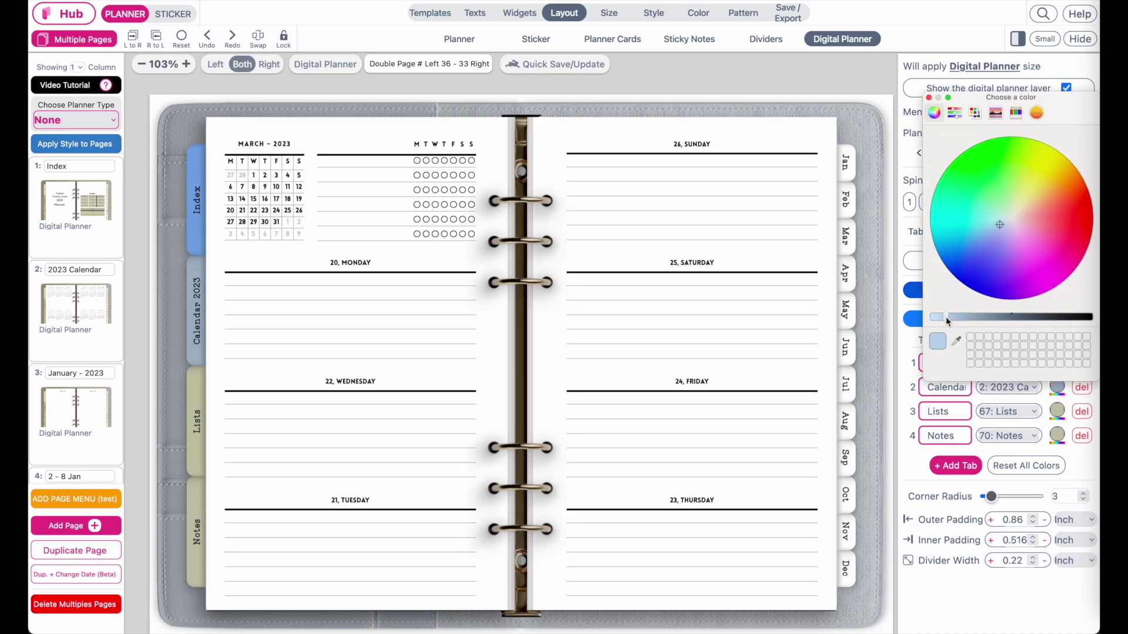
left_click(928, 98)
Recolor the Lists and Notes side tabs by sampling the light blue of the tab directly above each one
left_click(1056, 411)
left_click(957, 374)
left_click(191, 357)
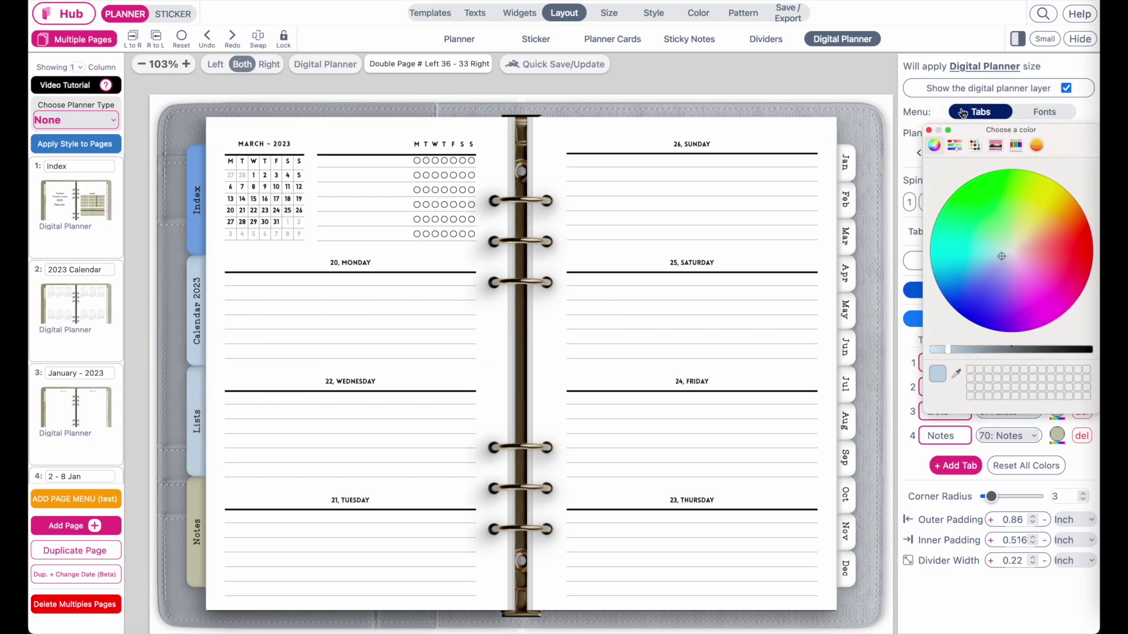
left_click(929, 130)
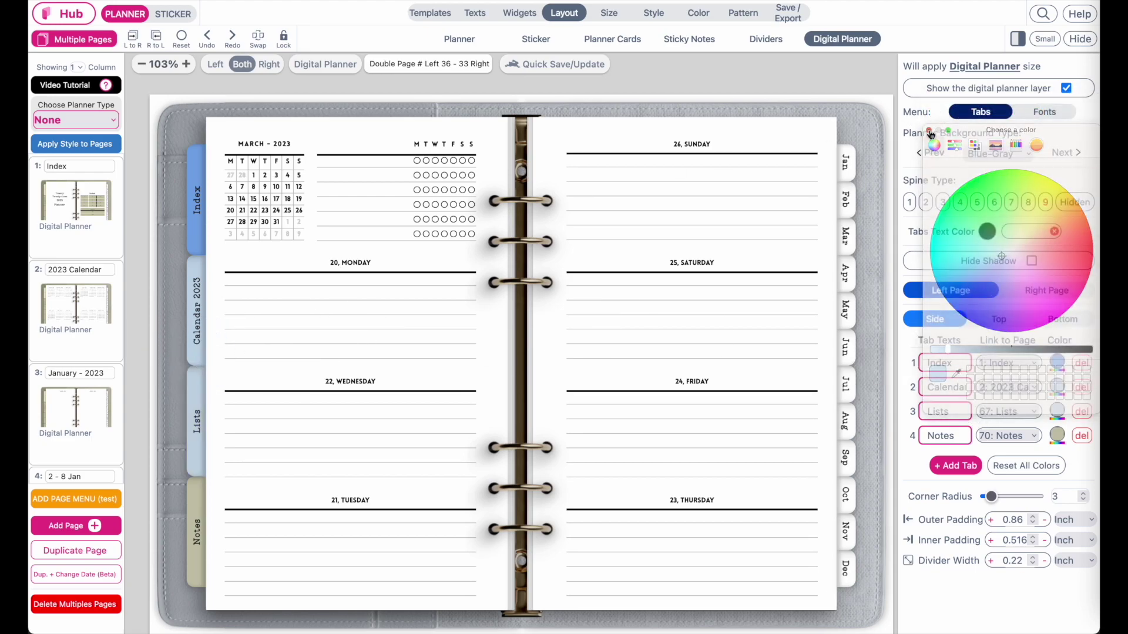
left_click(1057, 436)
left_click(956, 395)
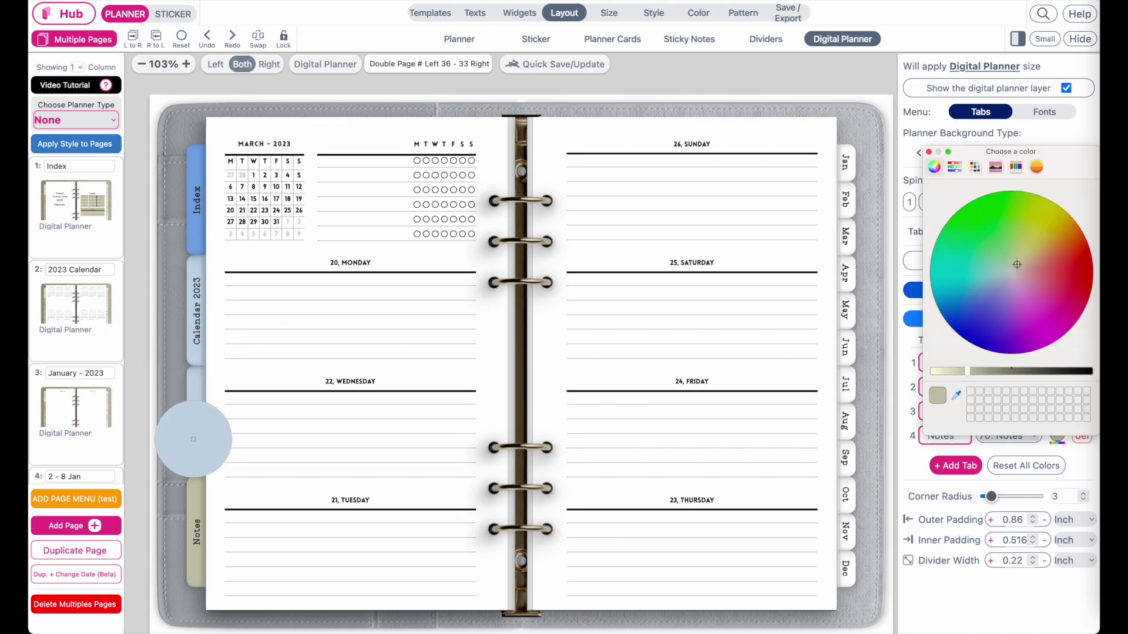
left_click(191, 441)
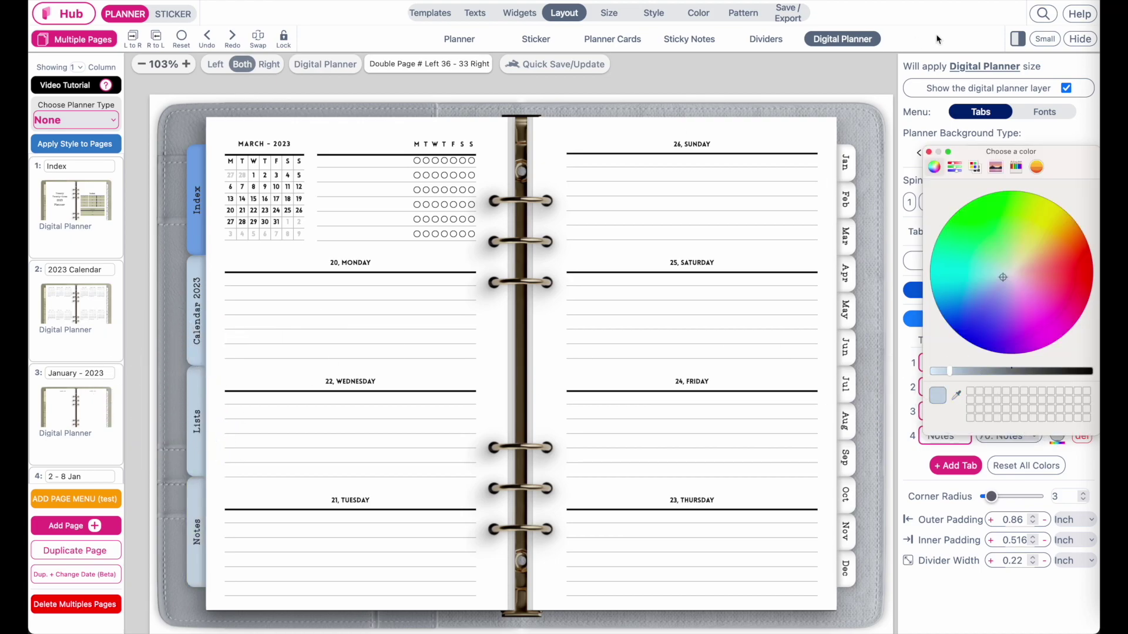
left_click(929, 152)
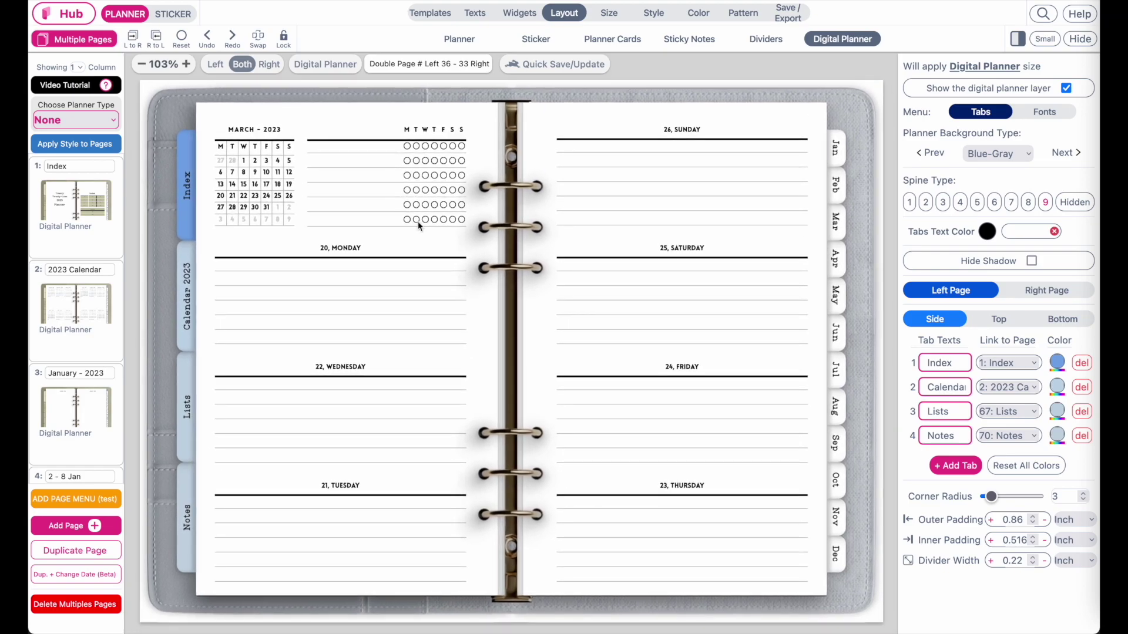
Set the digital planner tab font to the regular typeface Lovelo-Black at size 9
left_click(1059, 116)
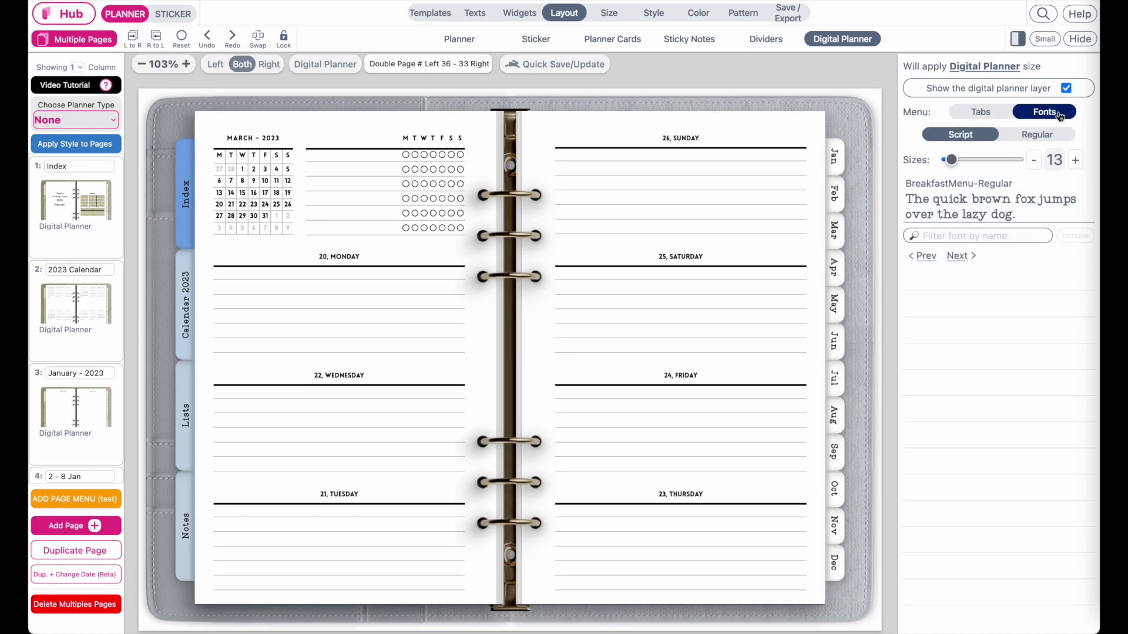
left_click(1023, 136)
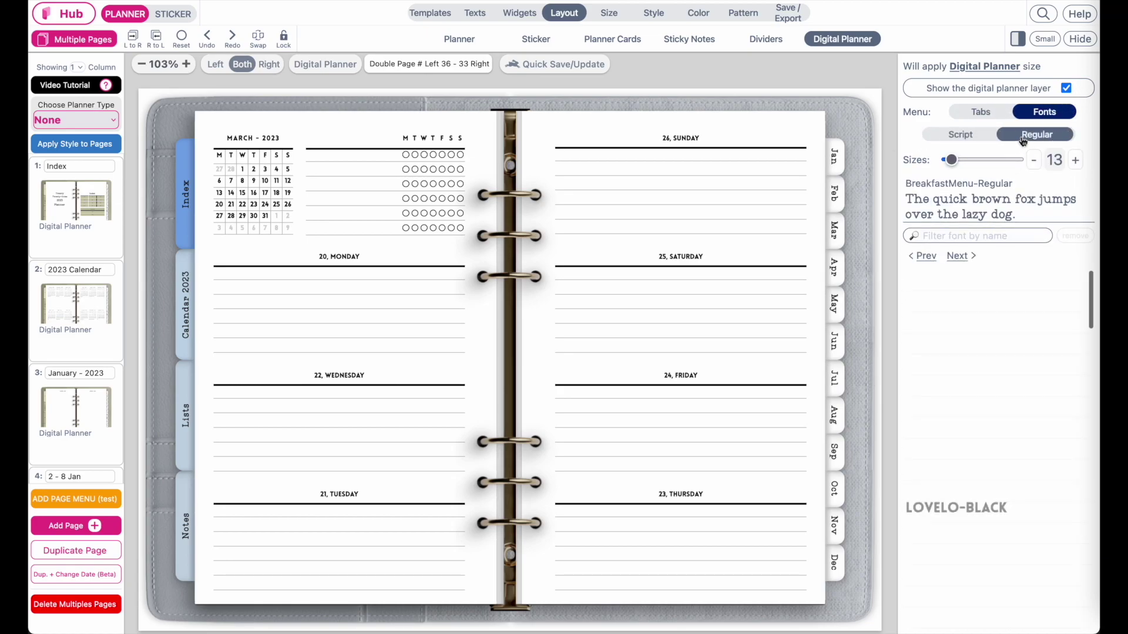
left_click(955, 510)
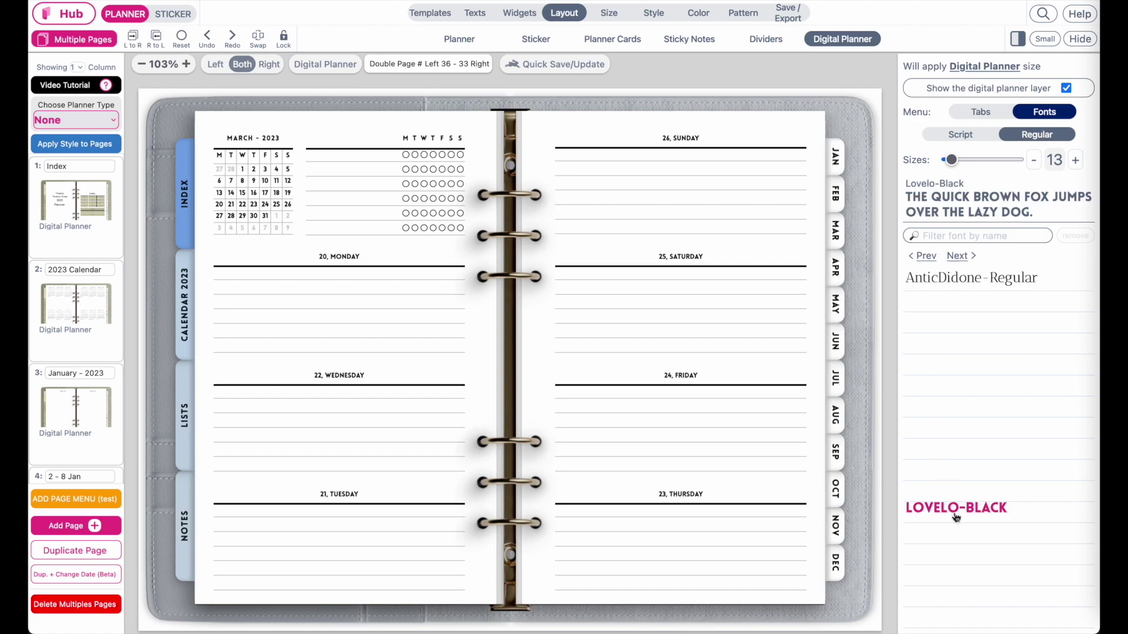
left_click(1037, 162)
left_click(1037, 162)
left_click(1038, 161)
left_click(1038, 161)
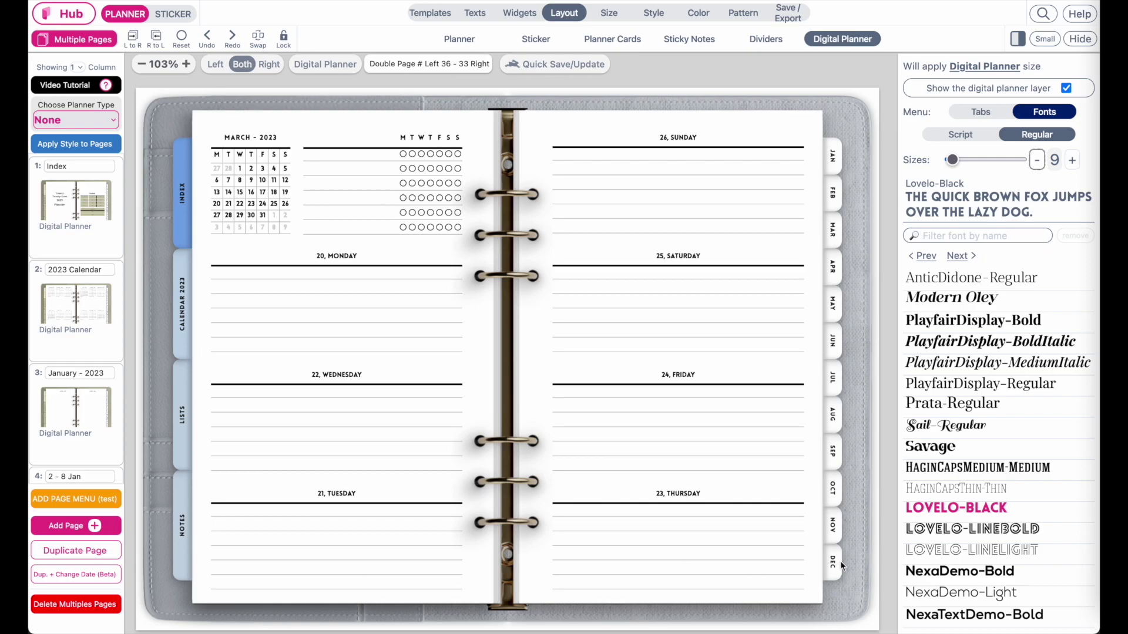
Apply only this page's margins, digital planner style and digital planner tabs on both sides to all pages
left_click(64, 144)
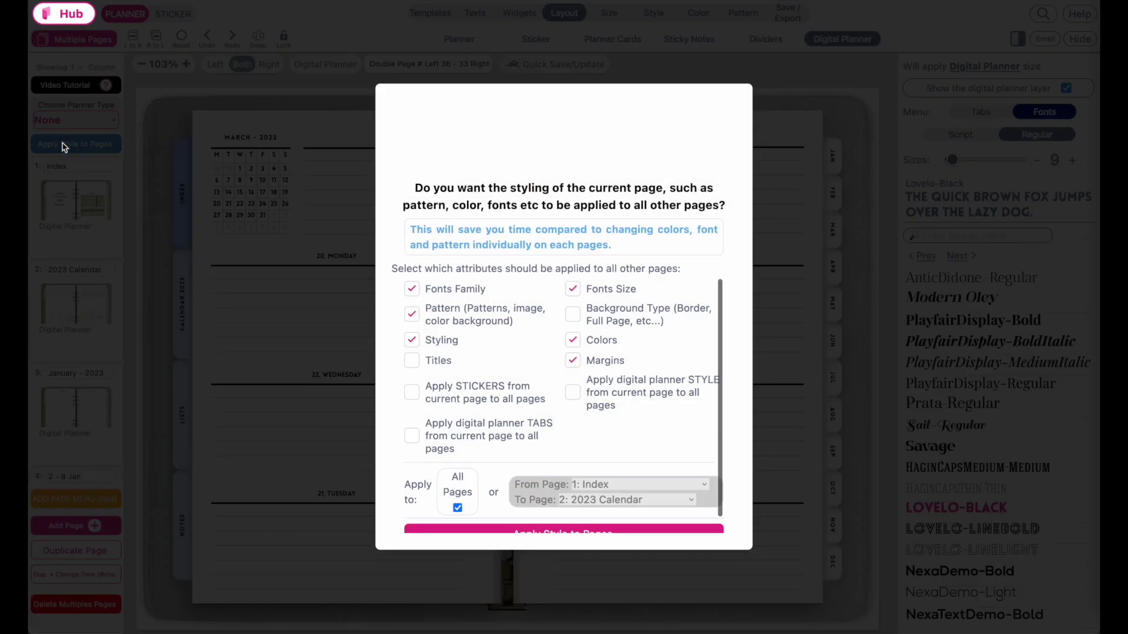
left_click(411, 289)
left_click(411, 314)
left_click(411, 339)
left_click(573, 291)
left_click(573, 392)
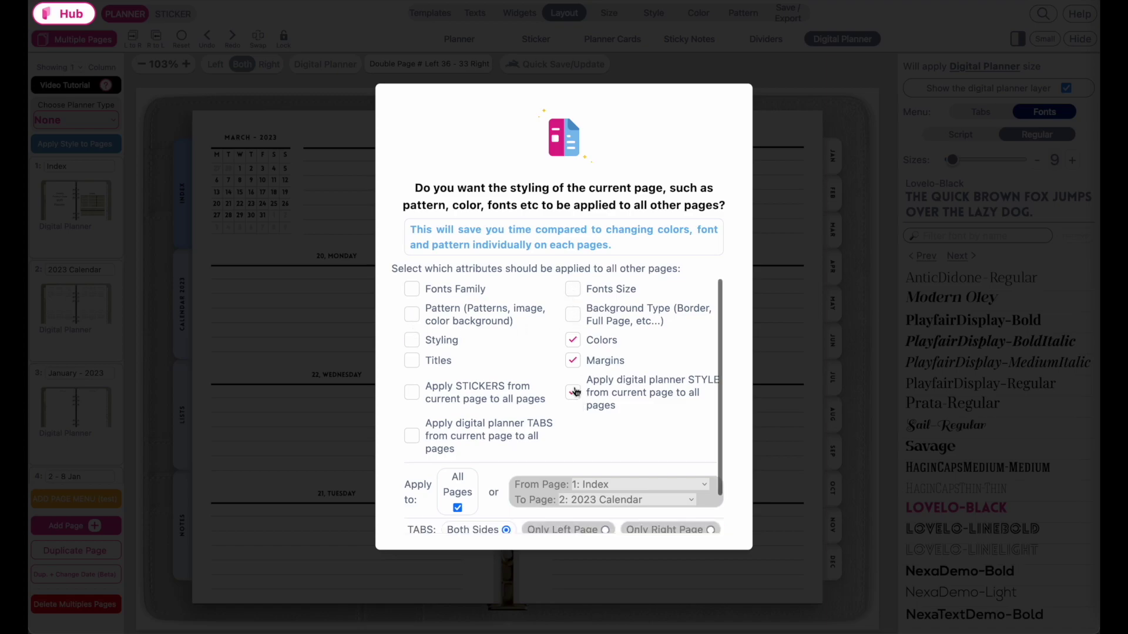
left_click(411, 436)
left_click(573, 340)
scroll(520, 423, "down", 1)
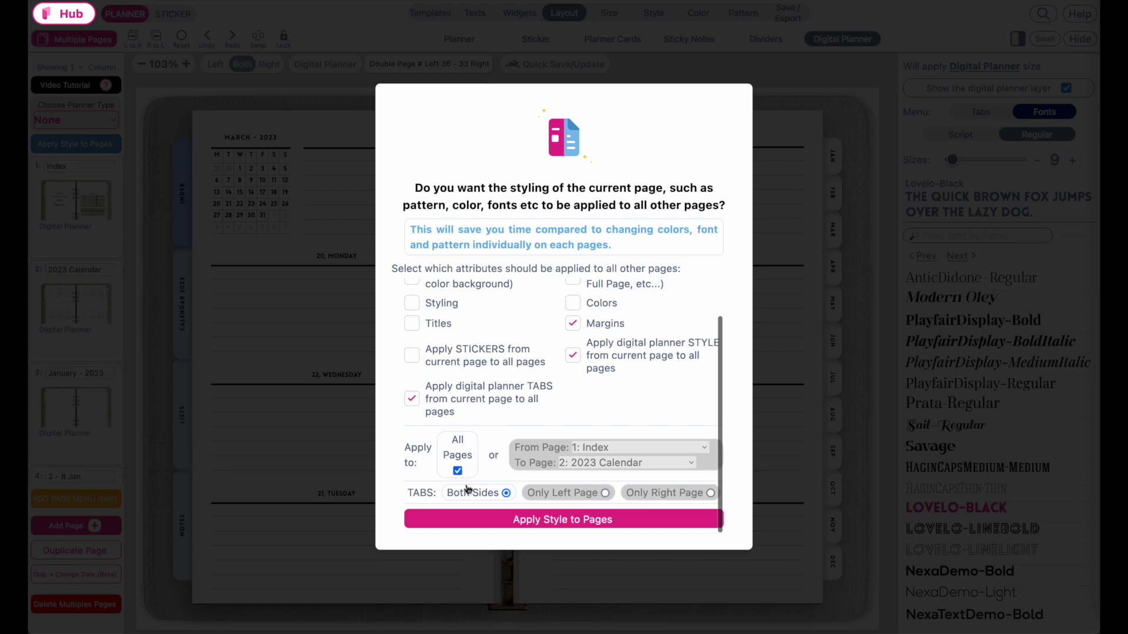
left_click(646, 524)
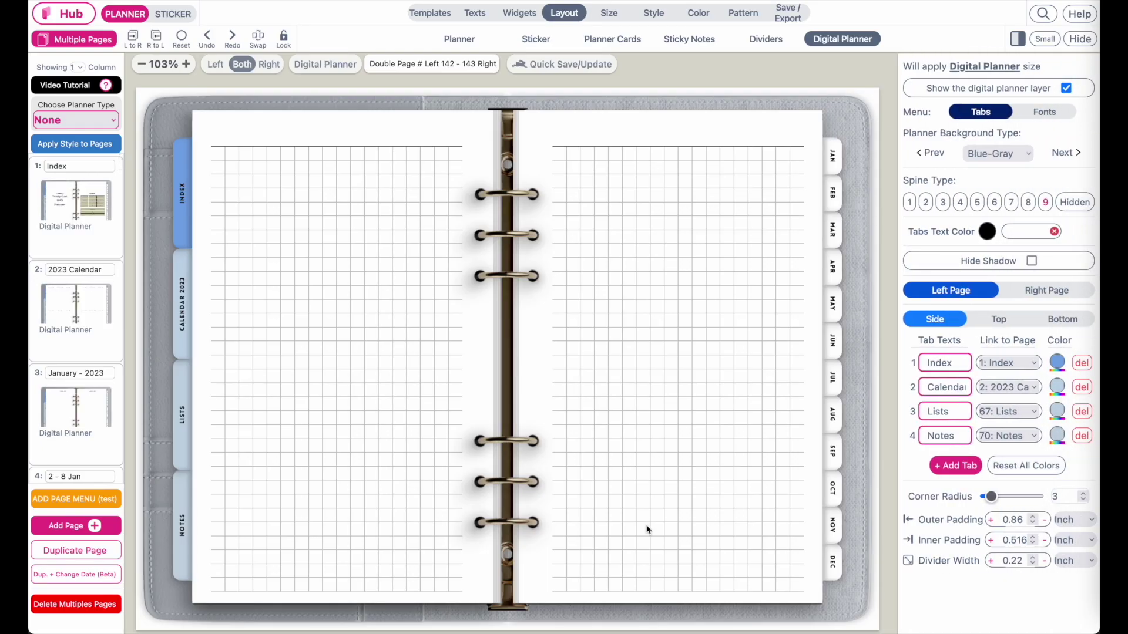
Compare the restyled 2023 Calendar spread with the January - 2023 monthly spread
left_click(74, 299)
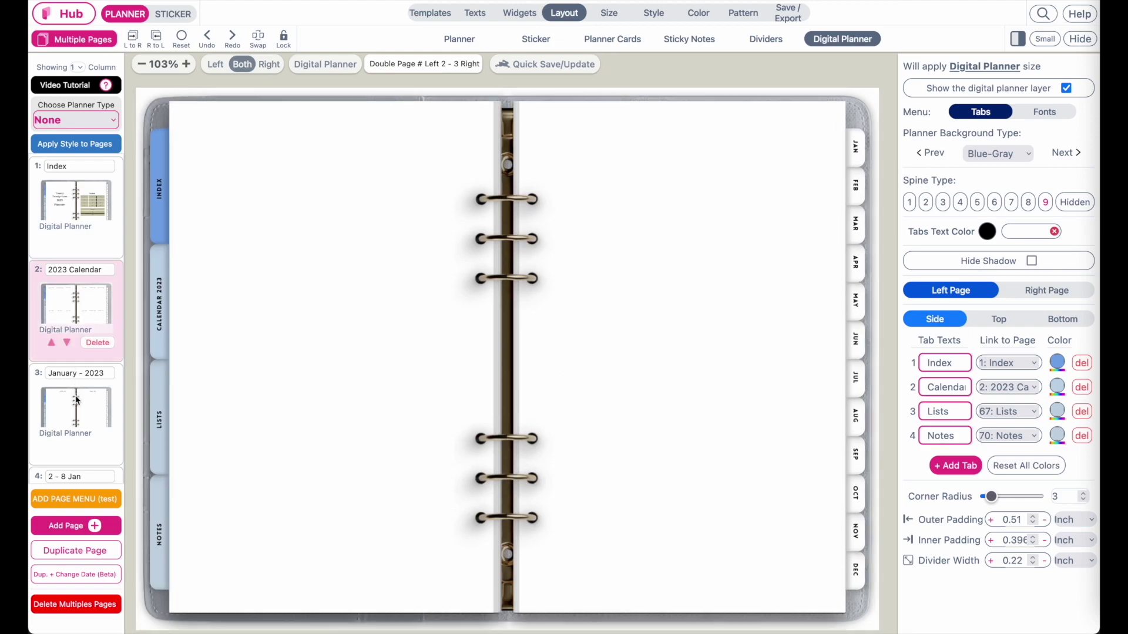
left_click(76, 419)
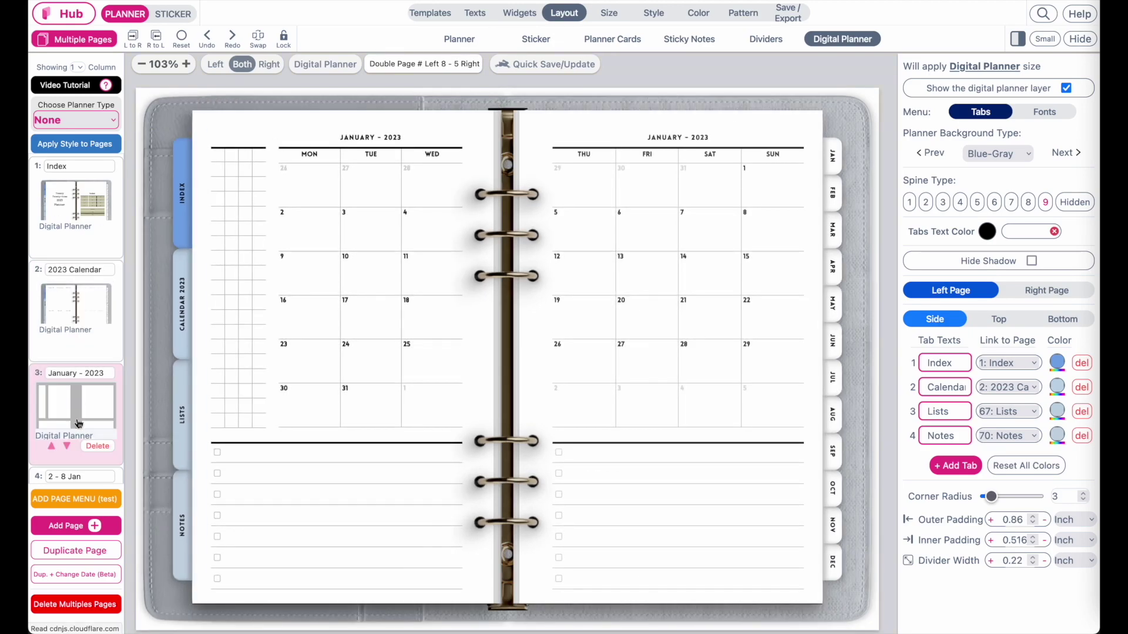
left_click(77, 302)
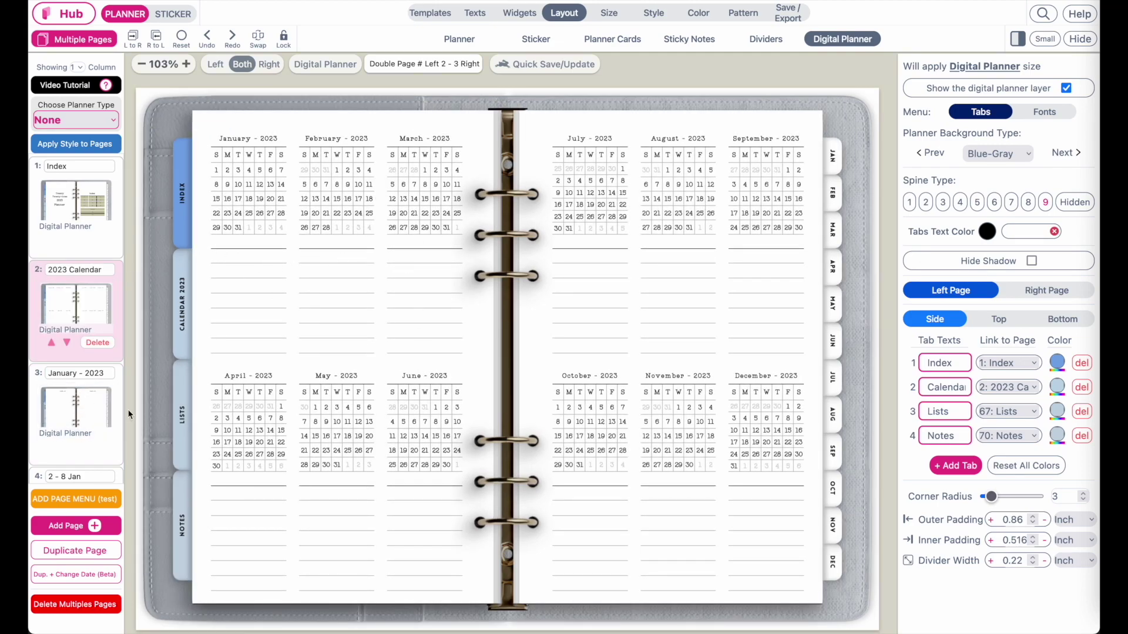
left_click(55, 424)
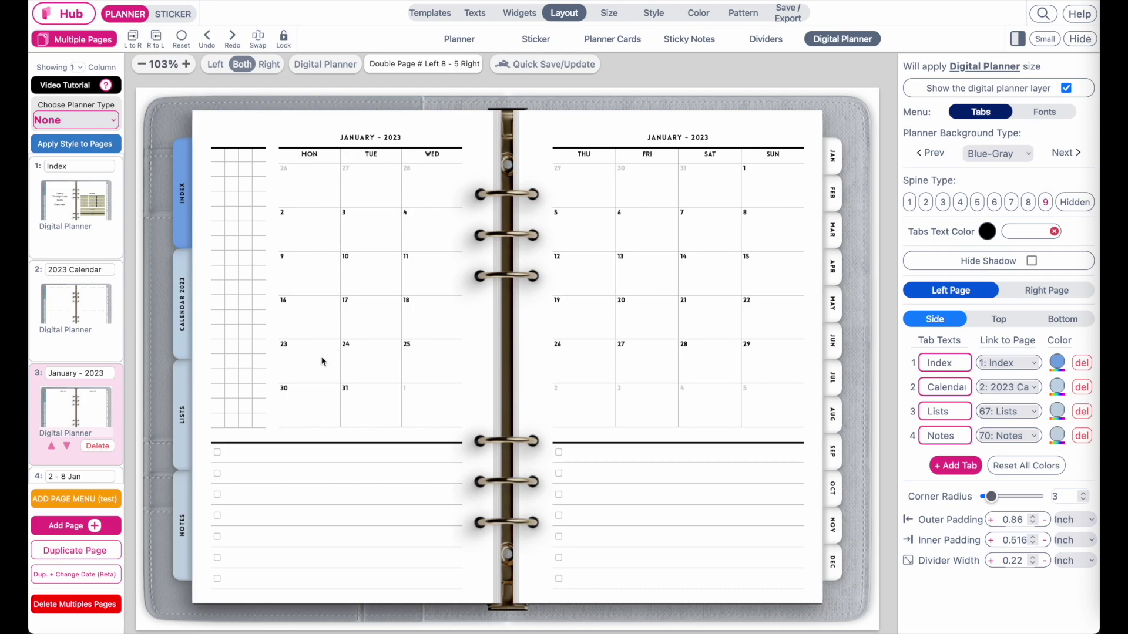
left_click(66, 299)
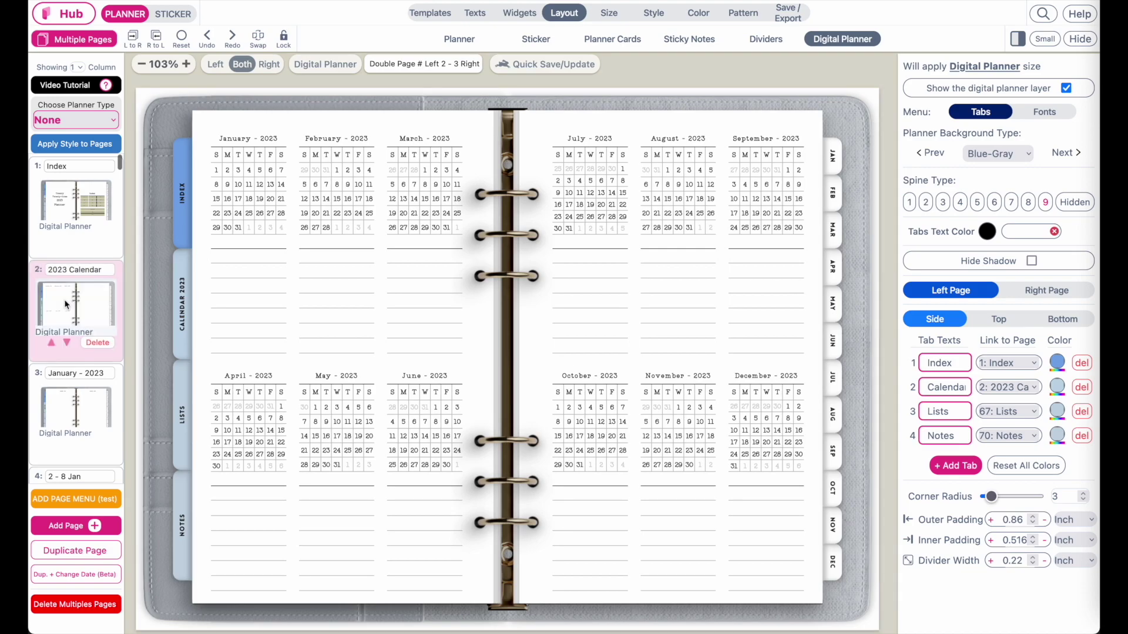
left_click(72, 411)
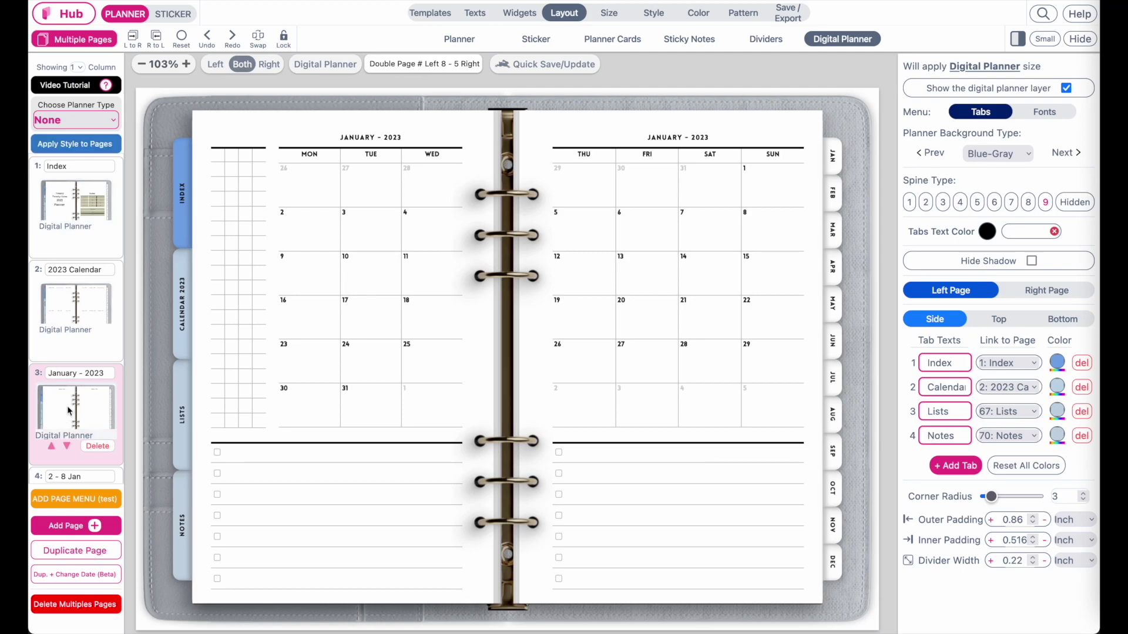
Set the style transfer from the January - 2023 page to include Fonts Family, Styling, Colors and Margins, without digital planner style or tabs
left_click(76, 144)
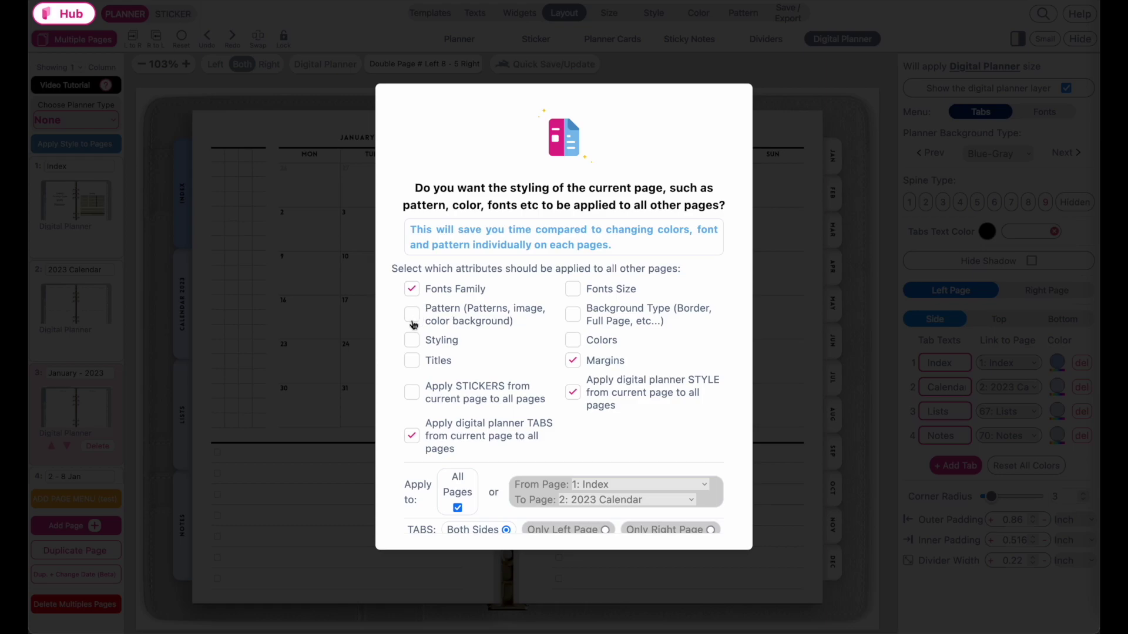
left_click_drag(413, 324, 465, 347)
left_click(486, 351)
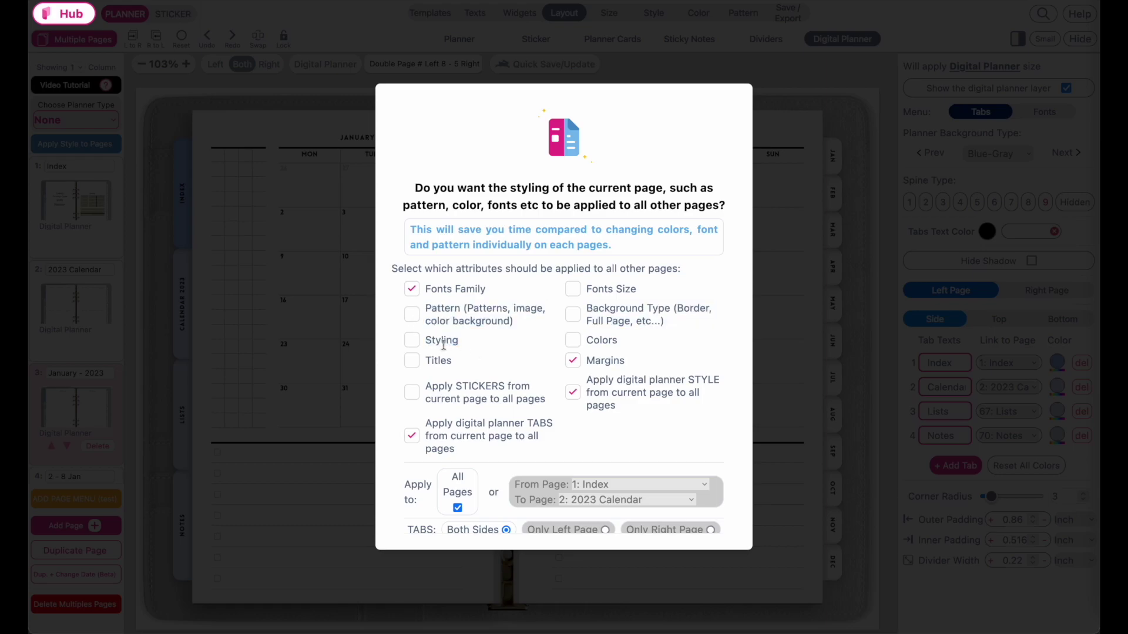
left_click(413, 342)
left_click(412, 436)
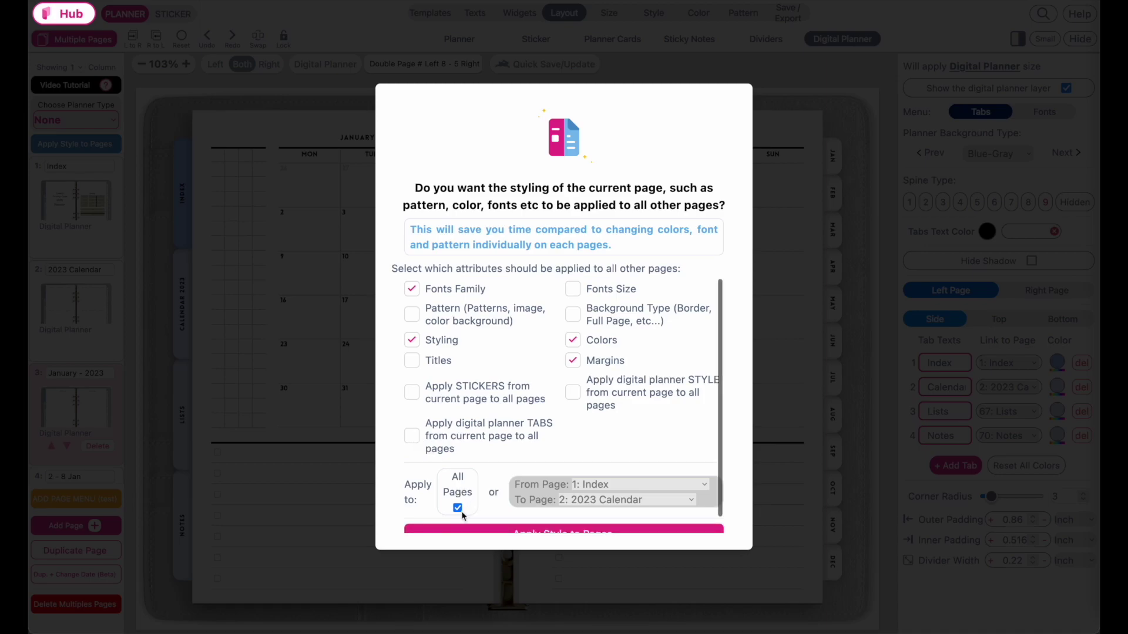
Limit the style transfer to pages 1: Index through 2: 2023 Calendar instead of all pages, and apply it
scroll(459, 508, "down", 1)
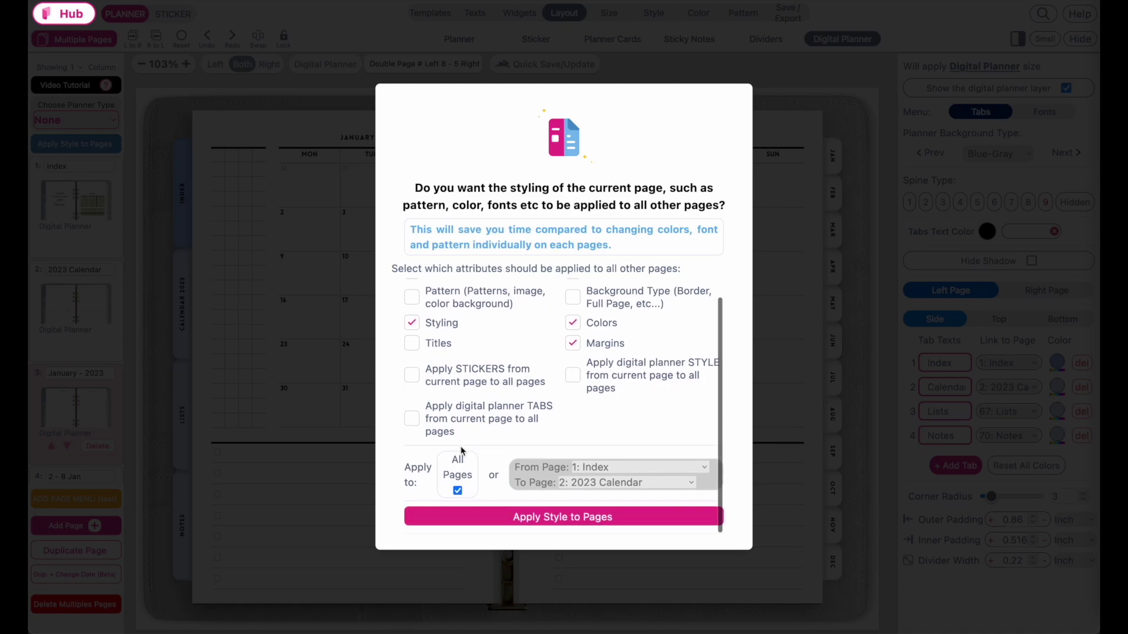
left_click(458, 494)
left_click(602, 476)
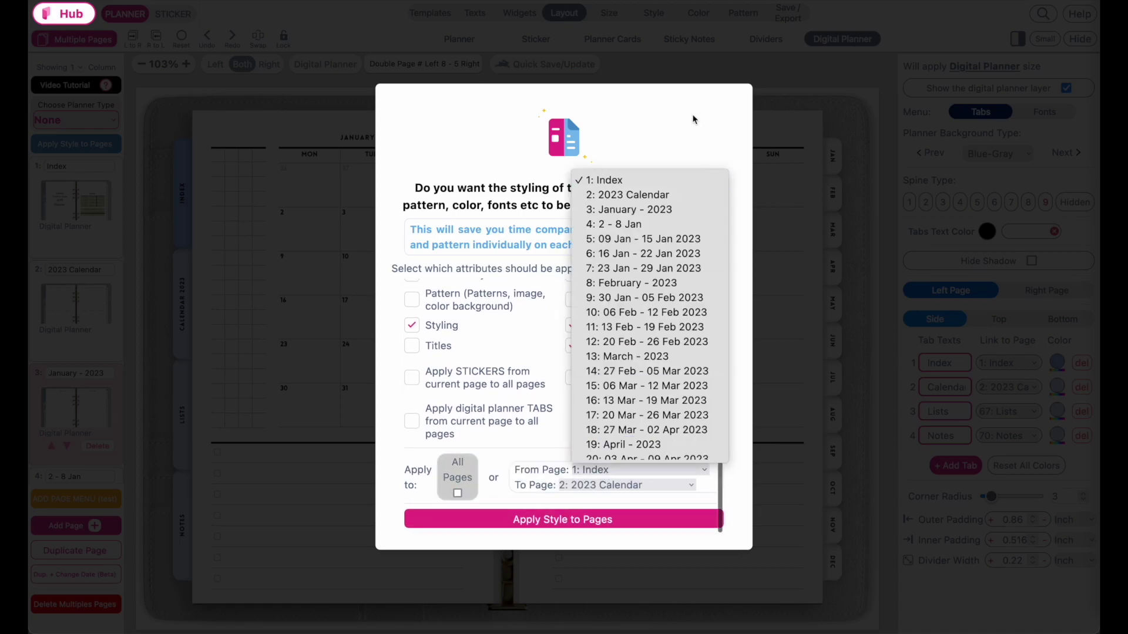
left_click(640, 186)
left_click(611, 485)
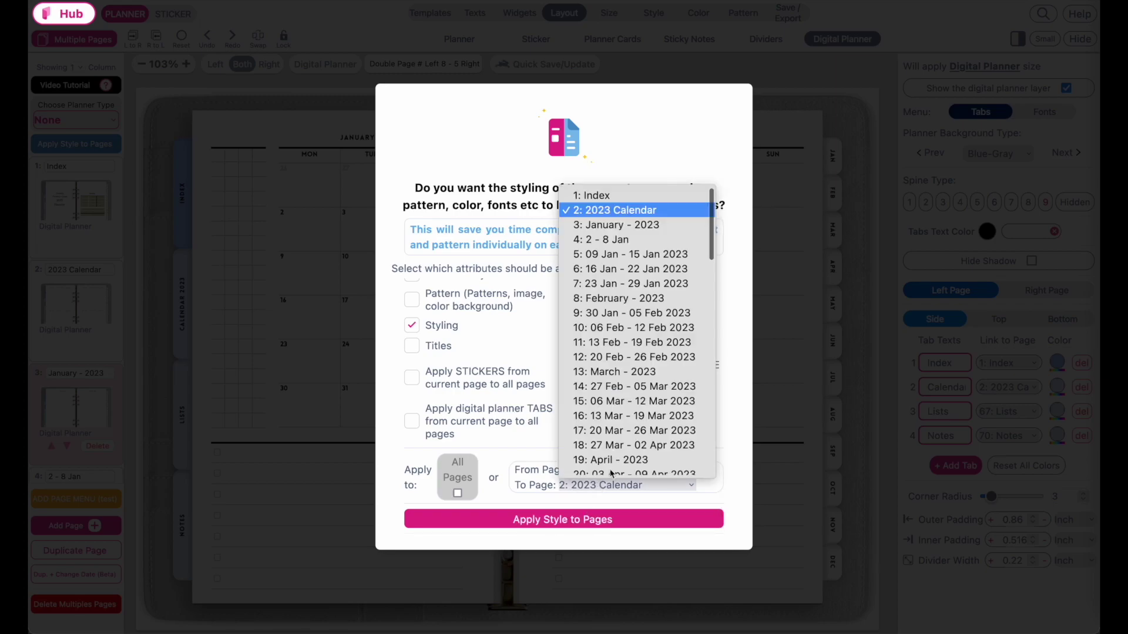
left_click(693, 212)
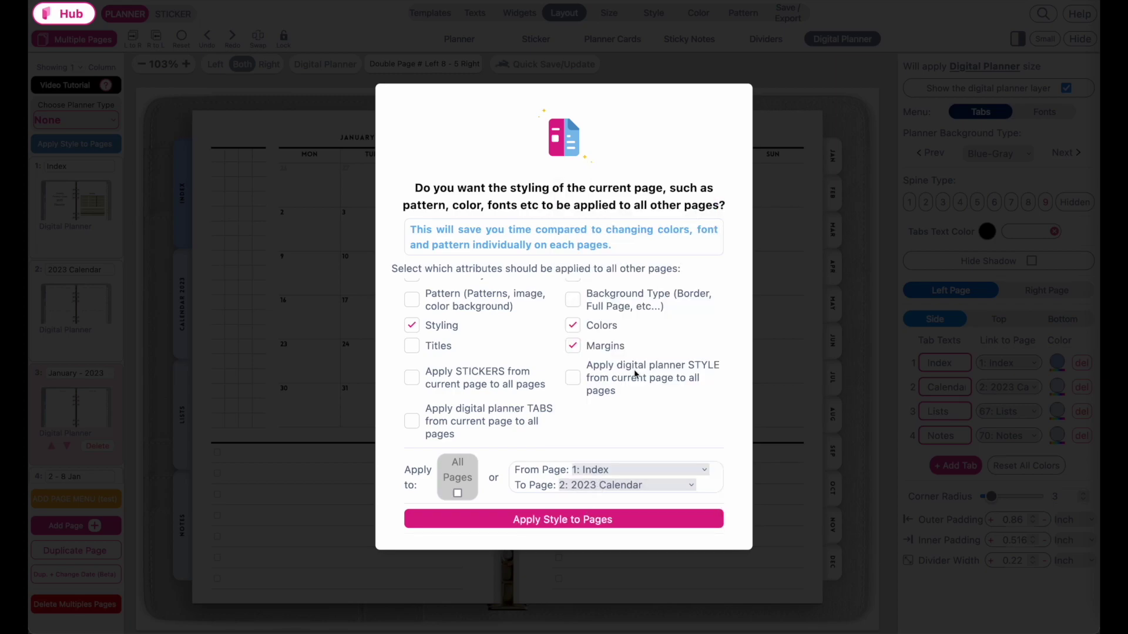
left_click(581, 520)
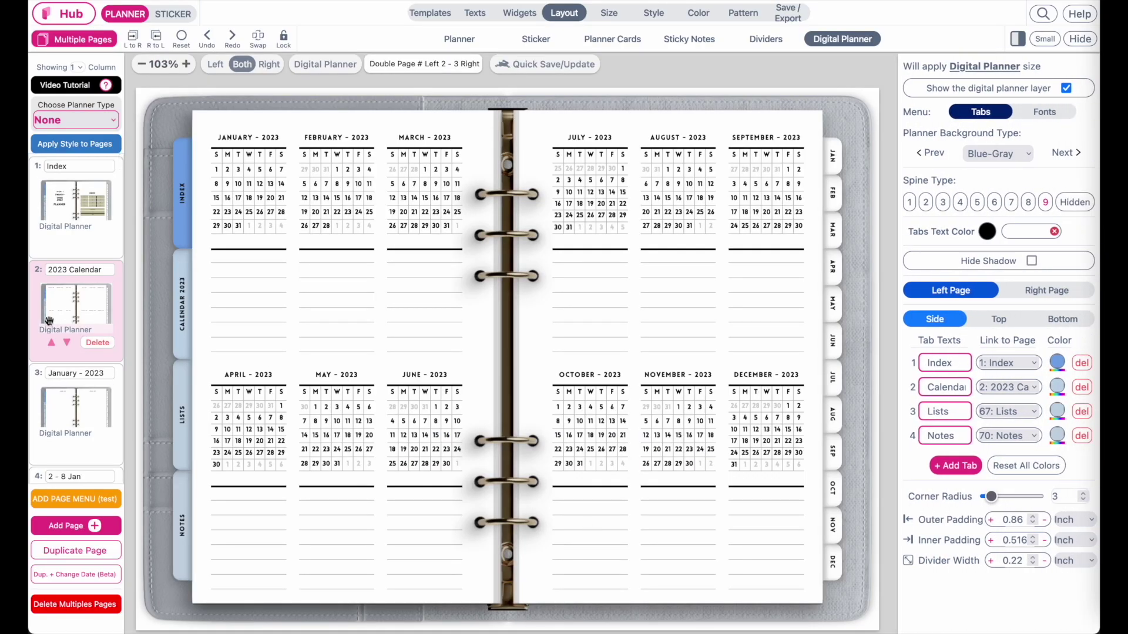
On the Index page, widen the "Twenty Twenty-Three" title to two lines and position it directly above 2023
scroll(70, 390, "down", 2)
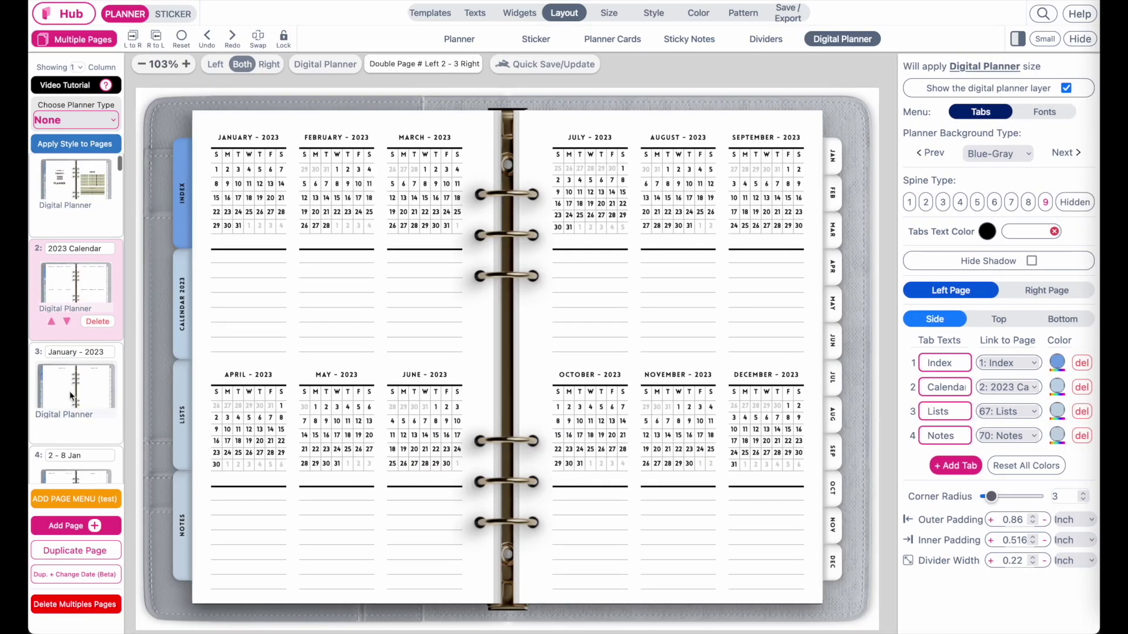
left_click(69, 390)
left_click(71, 298)
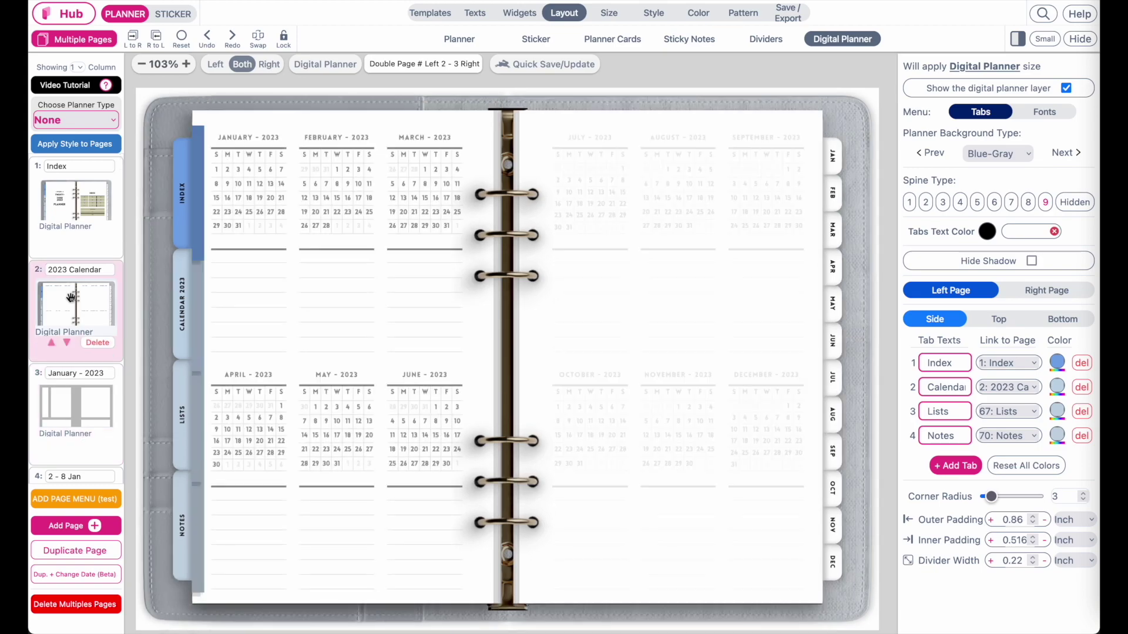
left_click(86, 214)
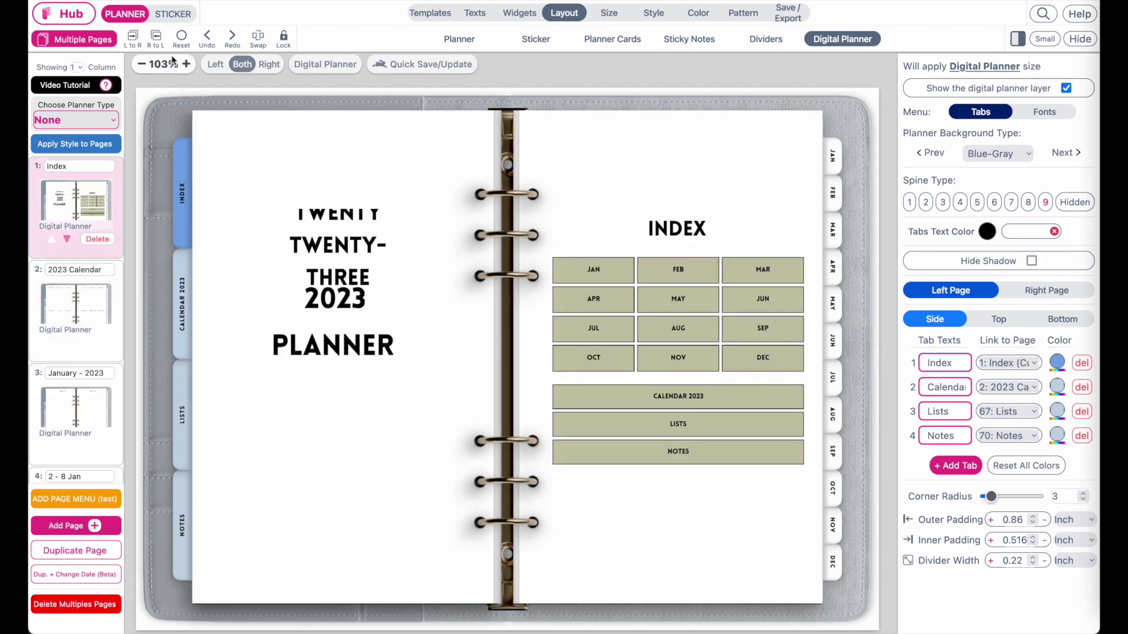
left_click(174, 15)
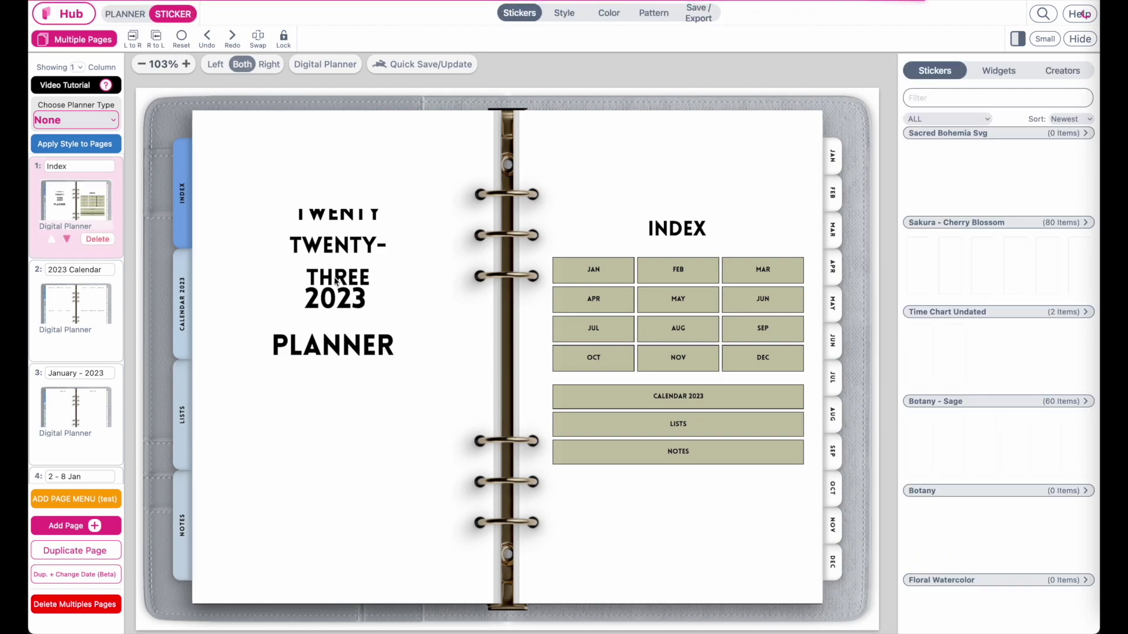
left_click(125, 13)
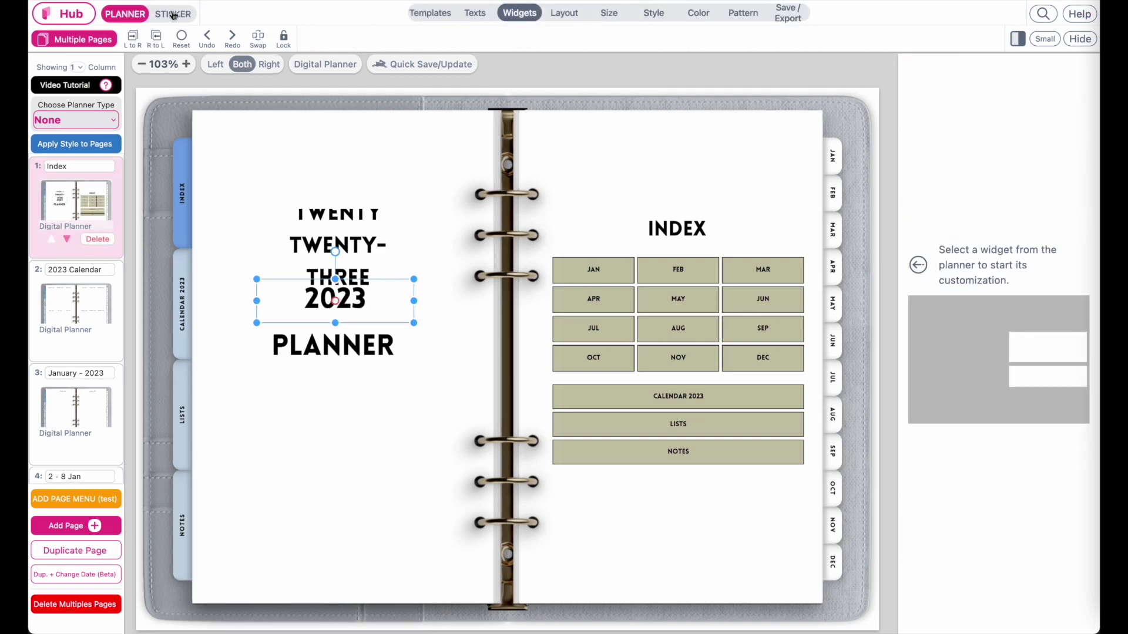
left_click(173, 14)
left_click(313, 229)
left_click_drag(313, 229, 302, 192)
left_click_drag(403, 242, 468, 241)
left_click_drag(401, 224, 384, 260)
left_click(124, 14)
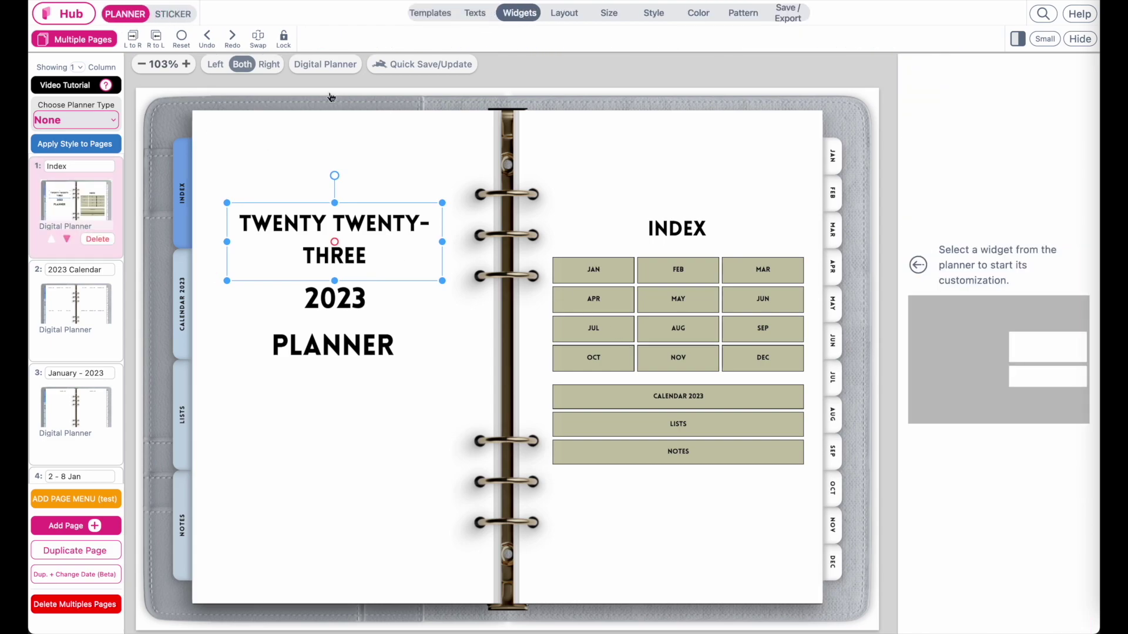
Set the Jan index box's background to the light blue sampled from the Calendar 2023 tab, #C6D5E7
left_click(620, 275)
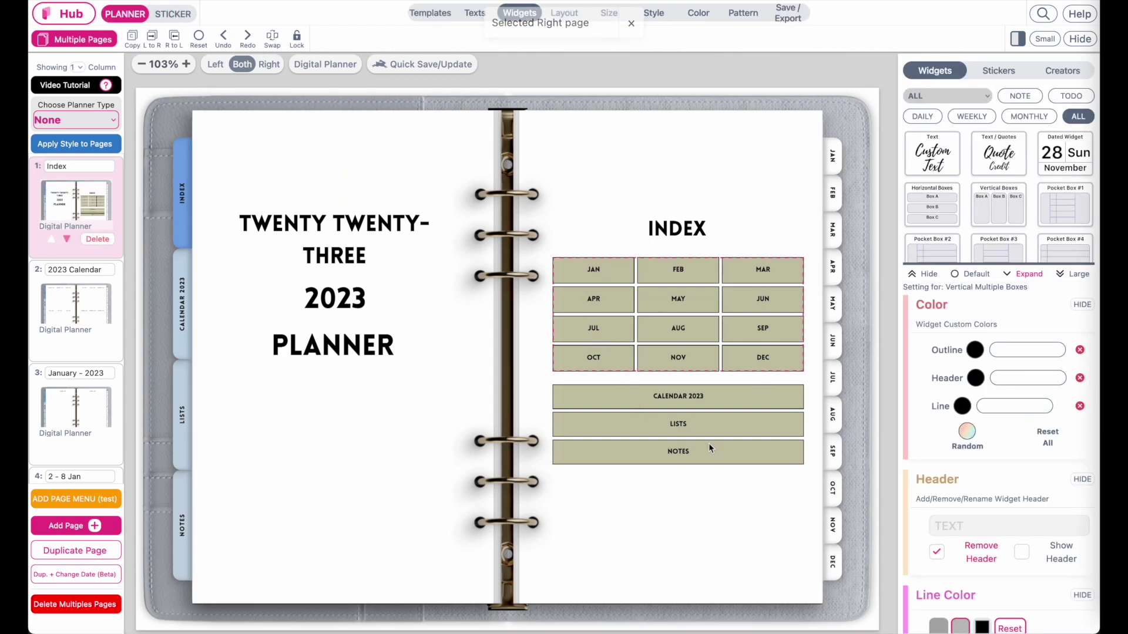
left_click(617, 276)
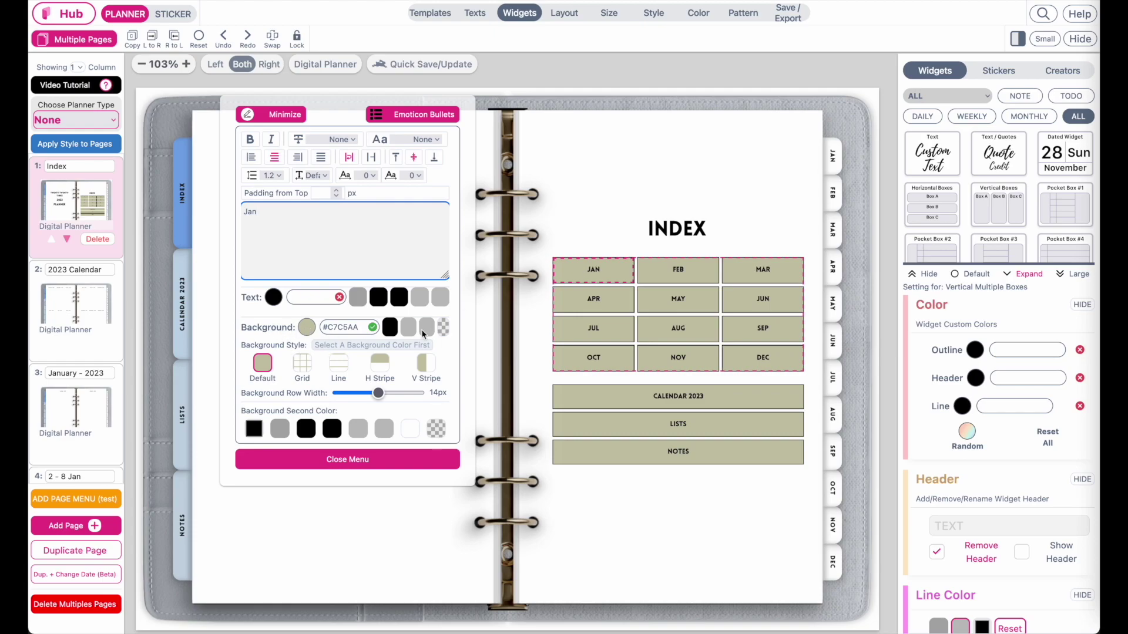
left_click(306, 327)
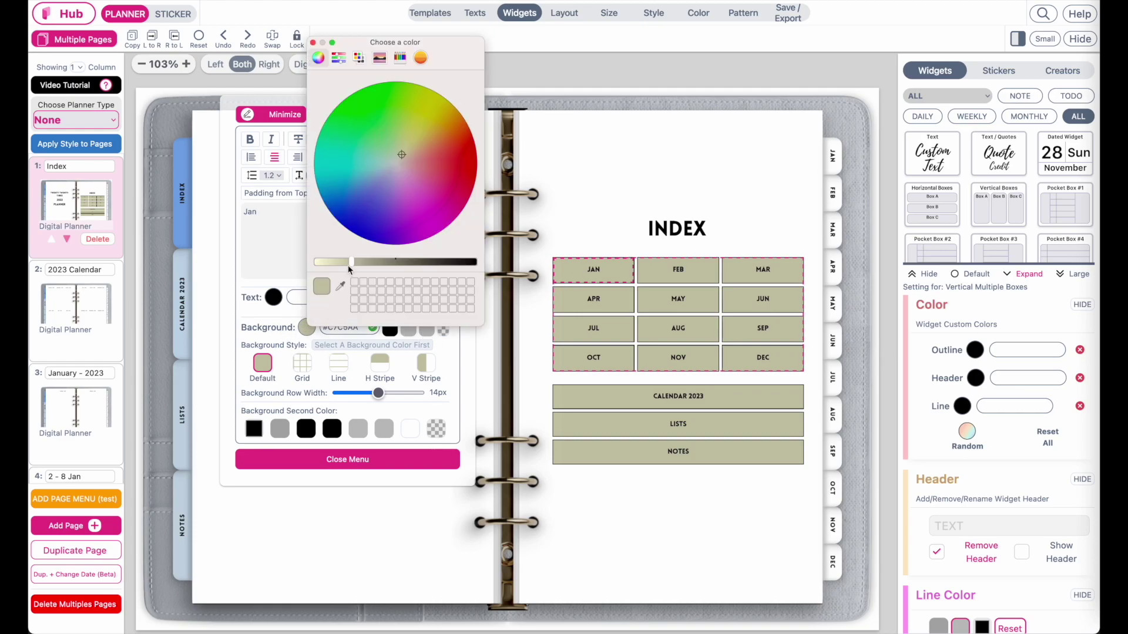
left_click(340, 286)
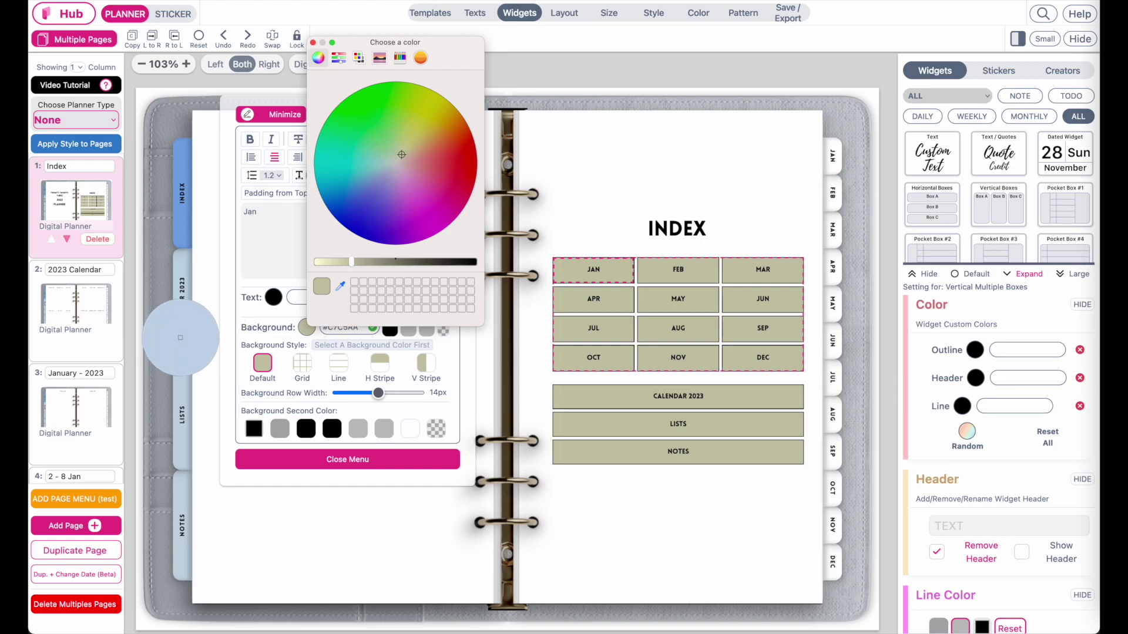
left_click(183, 346)
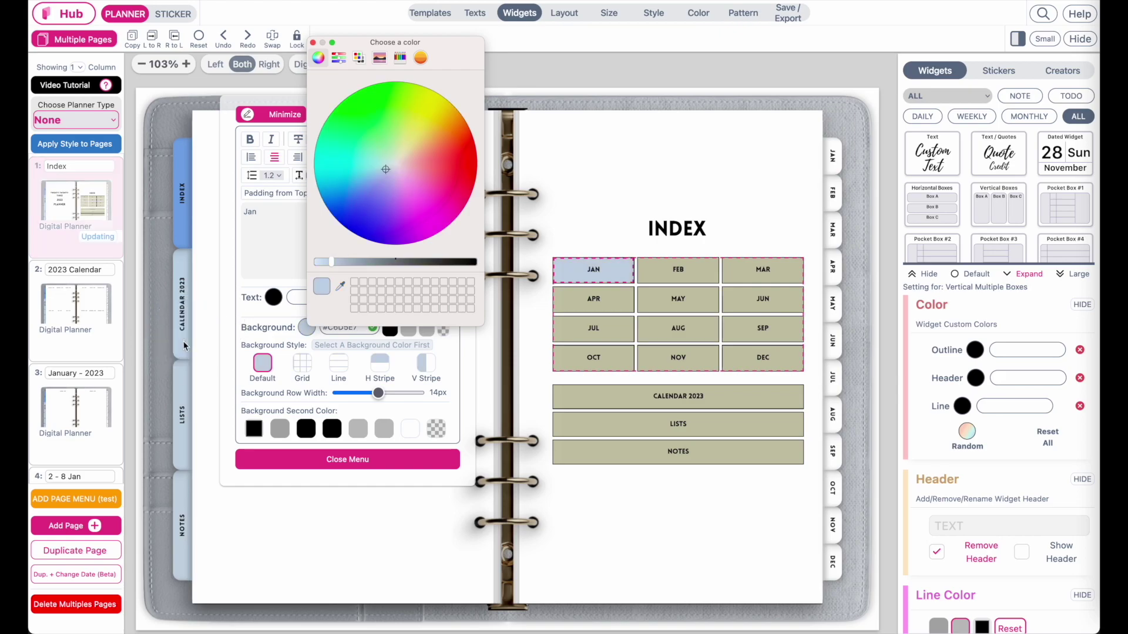
left_click(313, 43)
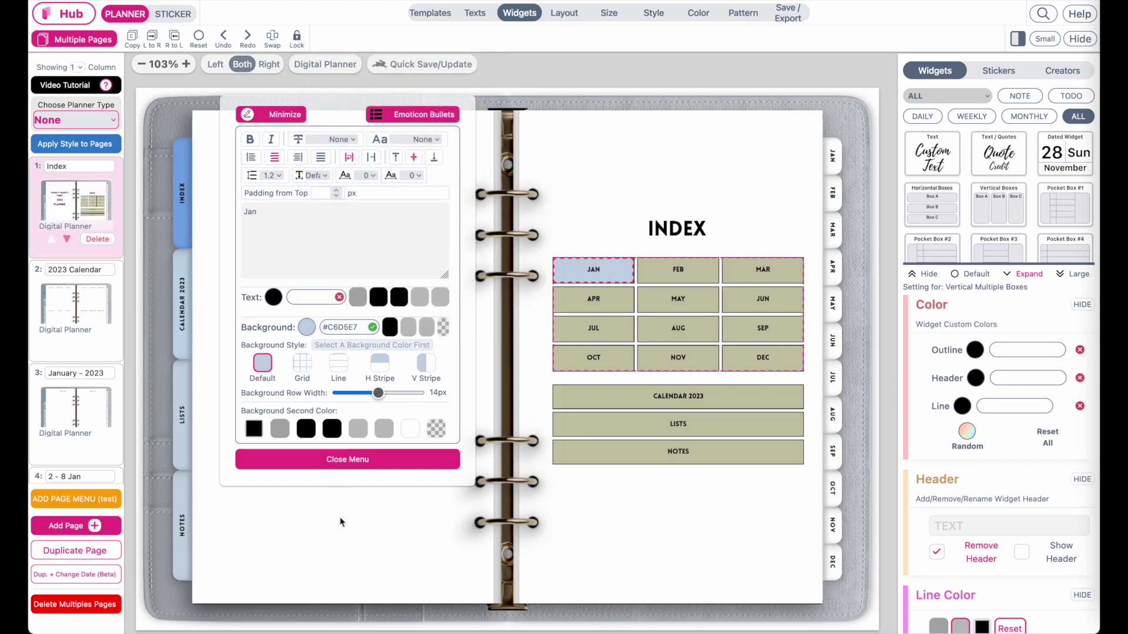
left_click(348, 460)
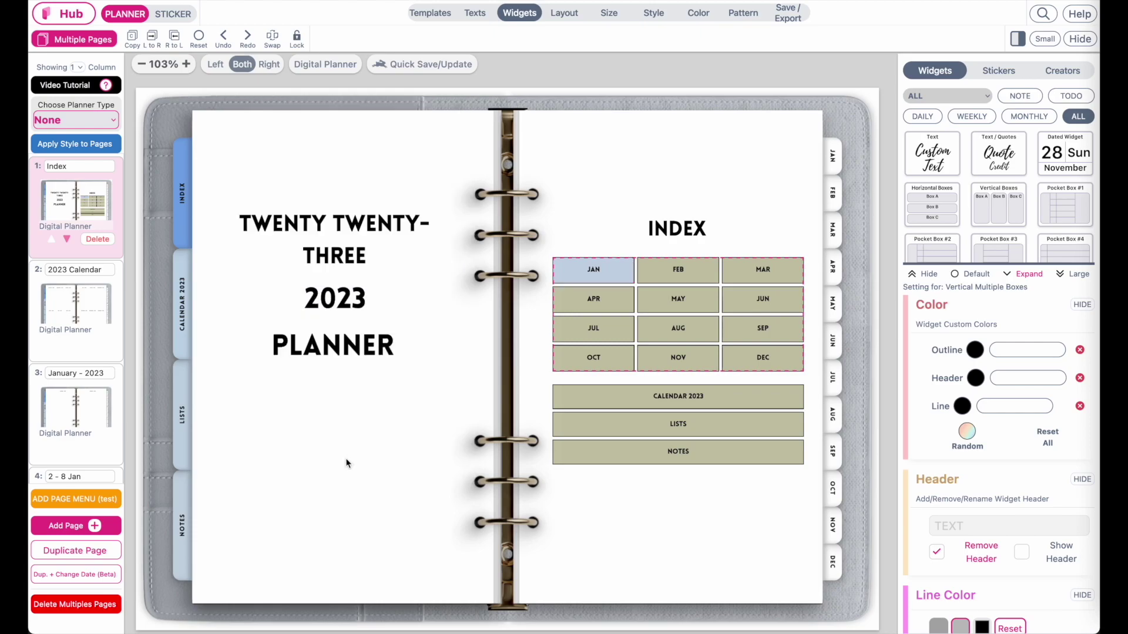
Set the page's Header color to the light blue sampled from the Calendar 2023 tab, #C5D4E5
left_click(696, 12)
left_click(484, 39)
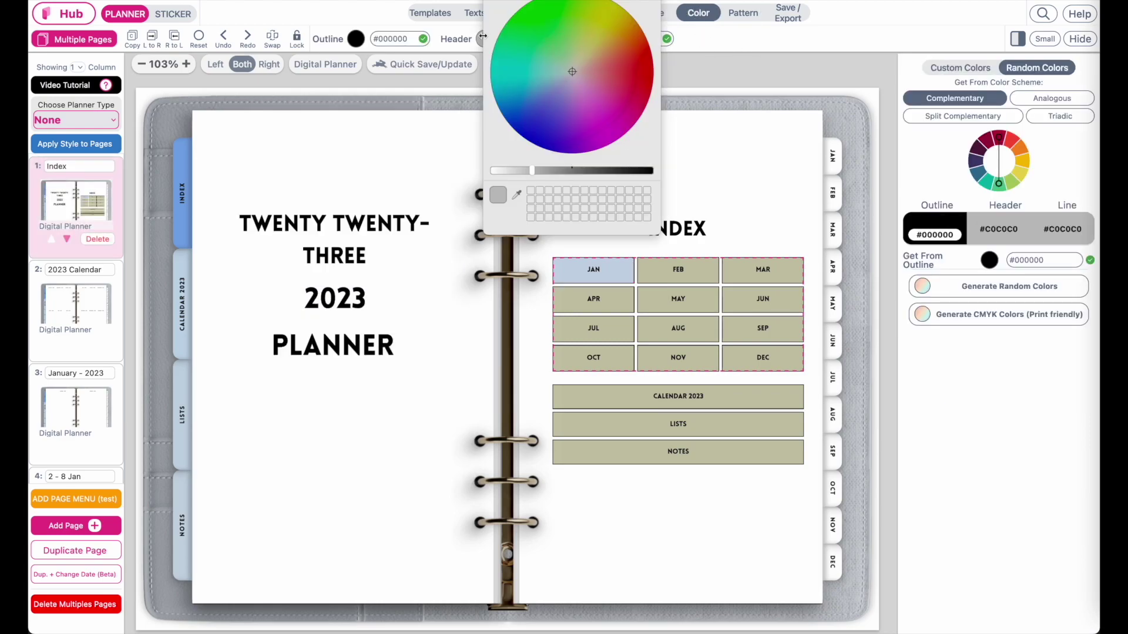
left_click(517, 196)
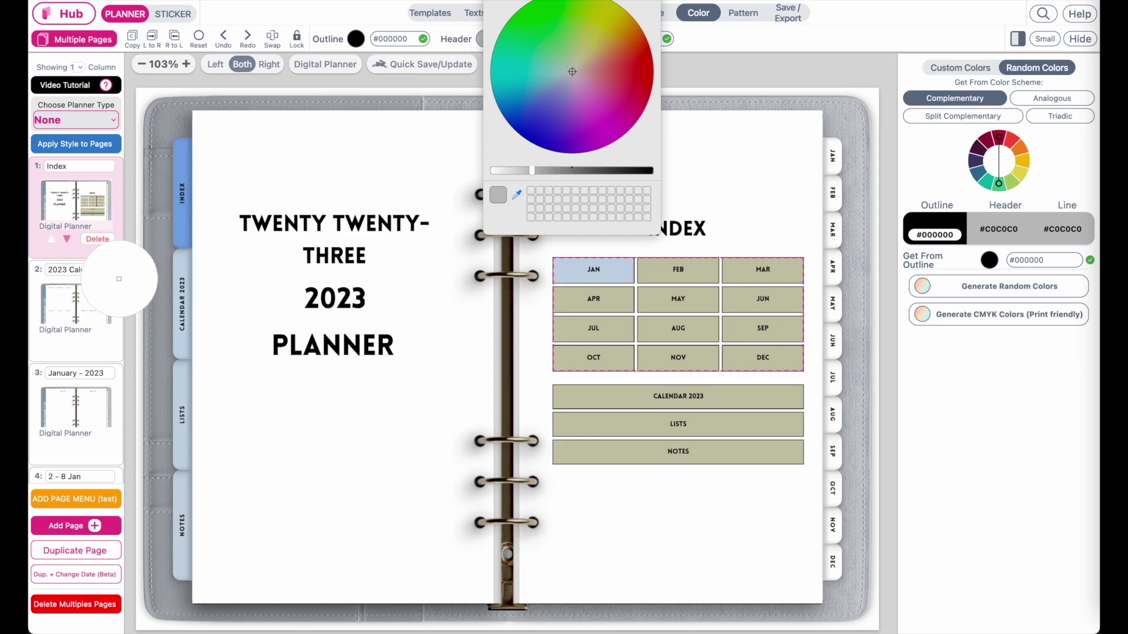
left_click(182, 335)
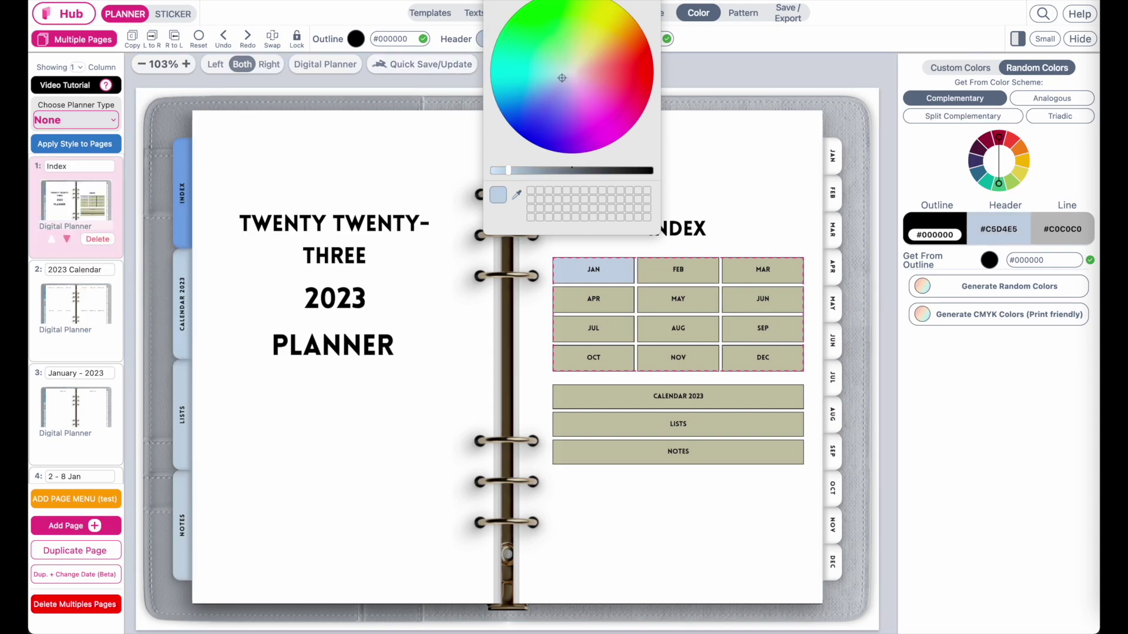
key("Escape")
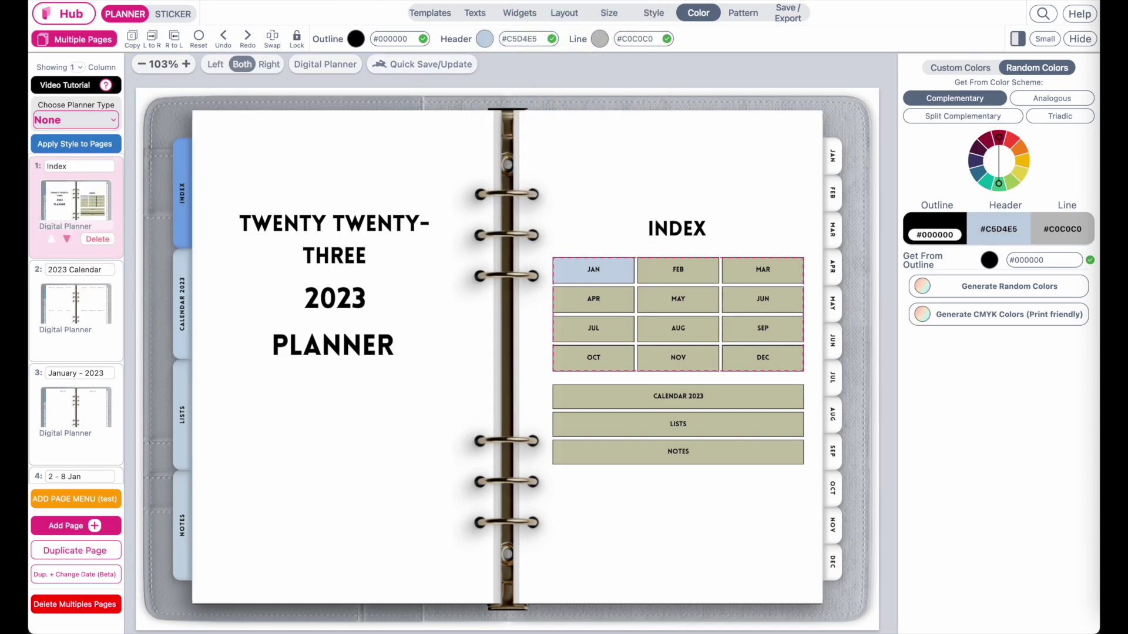
Apply the light blue header color as background to the Feb, Mar, Apr, May and Jun index boxes
left_click(704, 276)
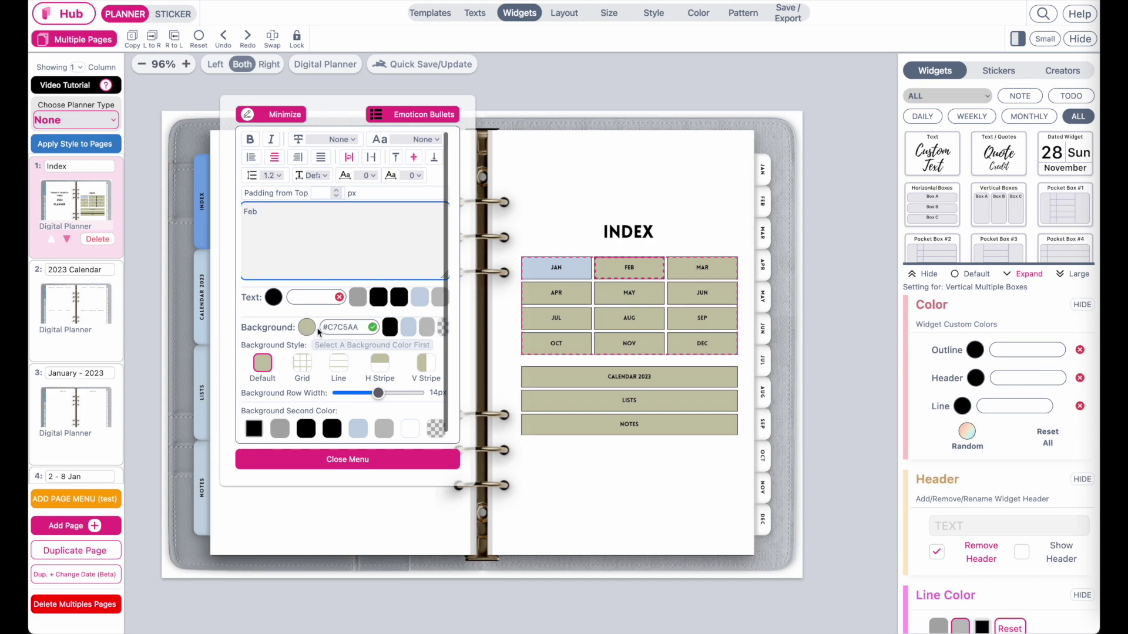
left_click(408, 330)
left_click(700, 268)
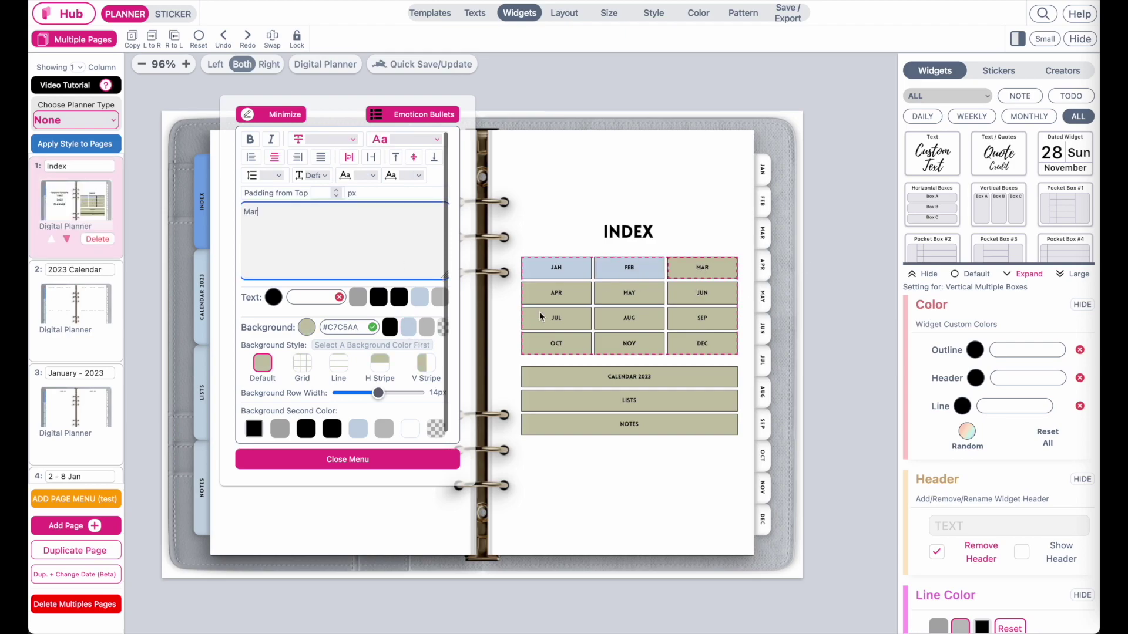
left_click(411, 326)
left_click(408, 326)
left_click(629, 292)
left_click(408, 330)
left_click(681, 297)
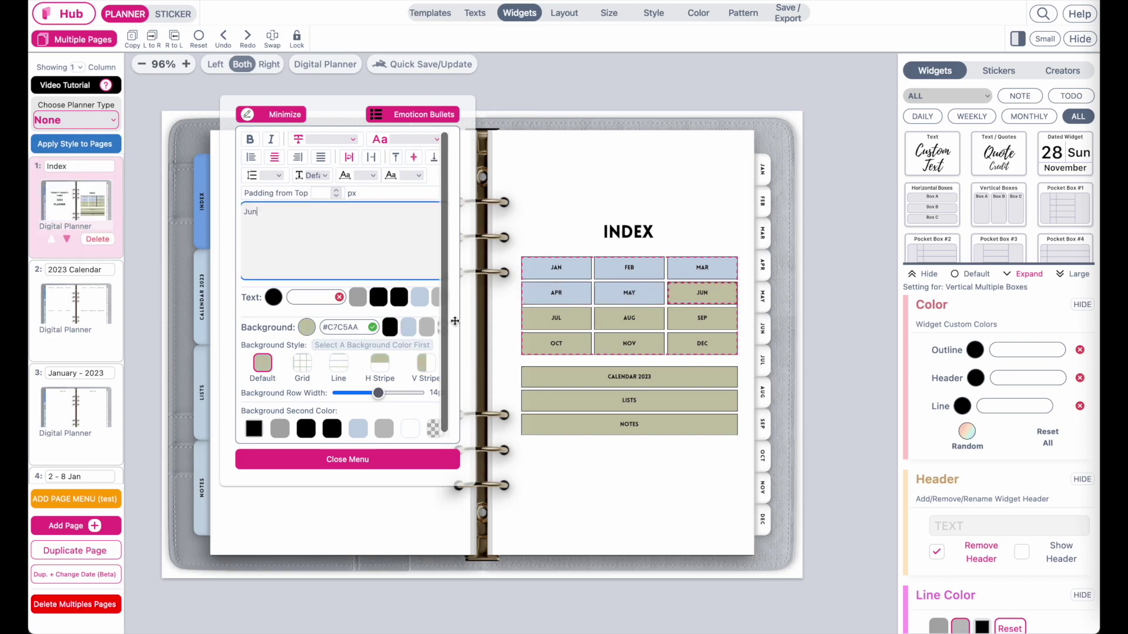
Apply the light blue header color as background to the index boxes from Jul through Dec
left_click(546, 320)
left_click(411, 326)
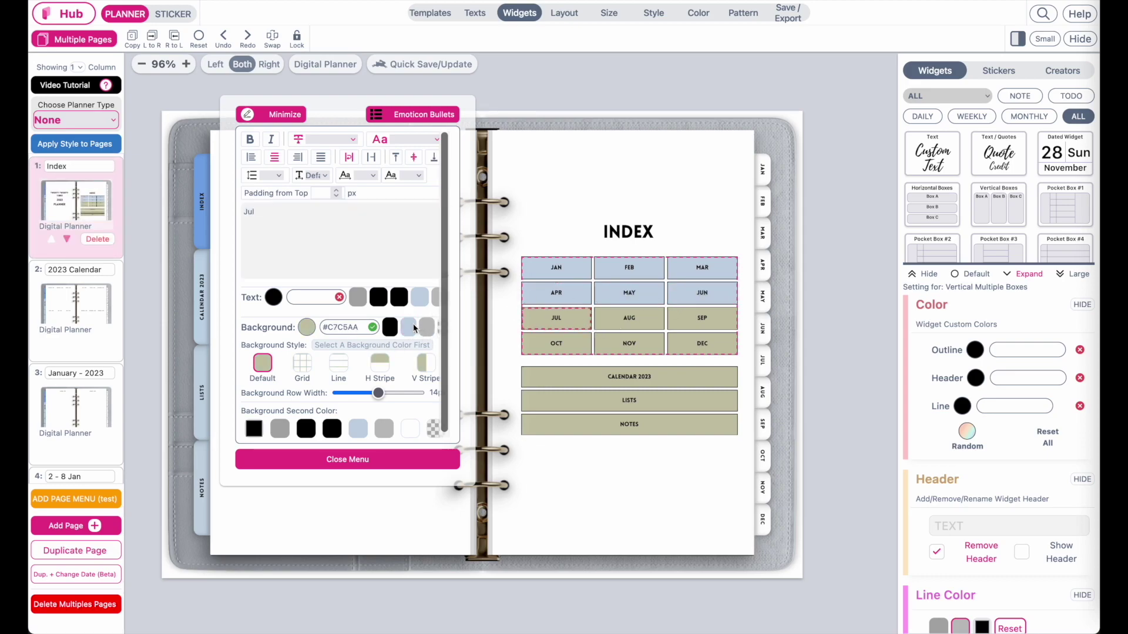
left_click(608, 314)
left_click(408, 326)
left_click(705, 318)
left_click(587, 346)
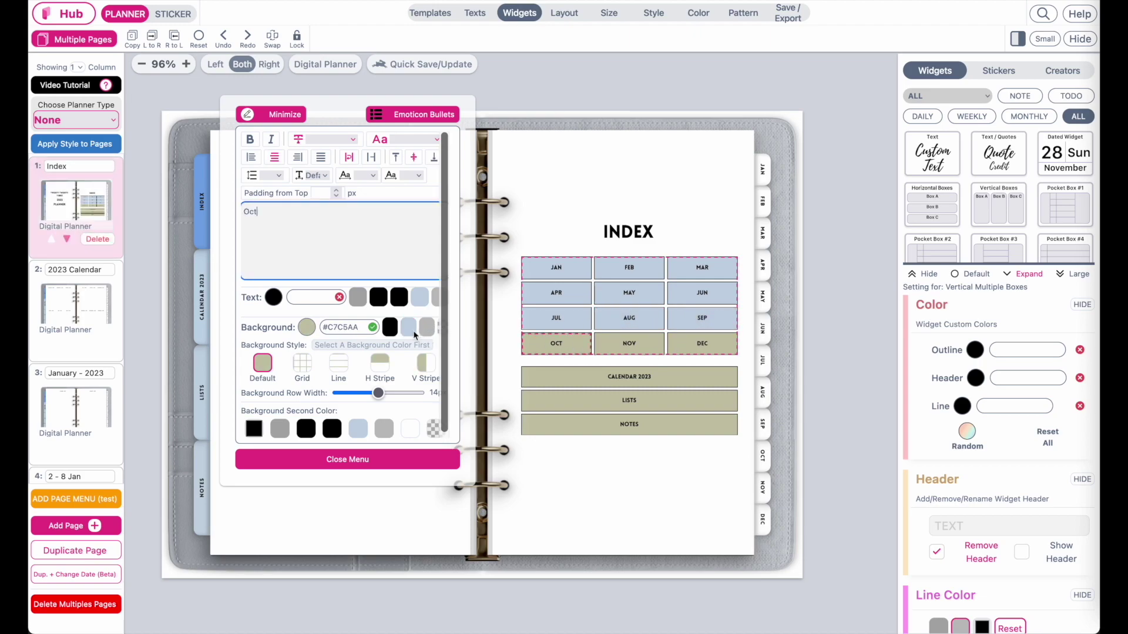
left_click(408, 327)
left_click(629, 353)
left_click(408, 327)
left_click(702, 347)
left_click(408, 326)
Set the background of the Calendar 2023, Lists and Notes index boxes to light blue #C5D4E5 and close the text editor
left_click(597, 376)
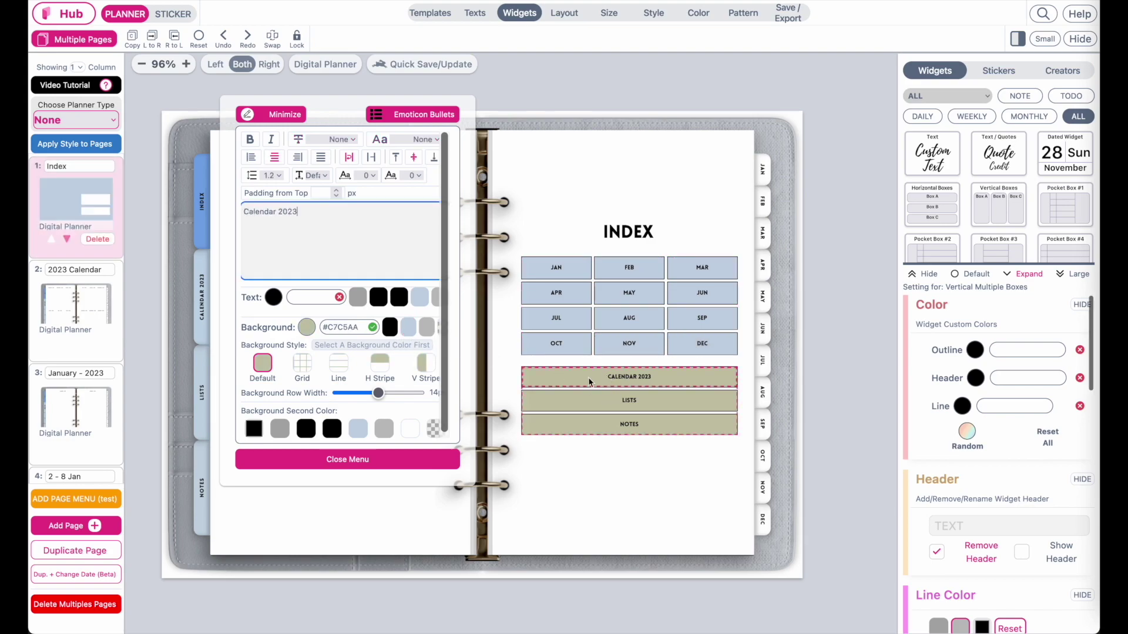
left_click(530, 405)
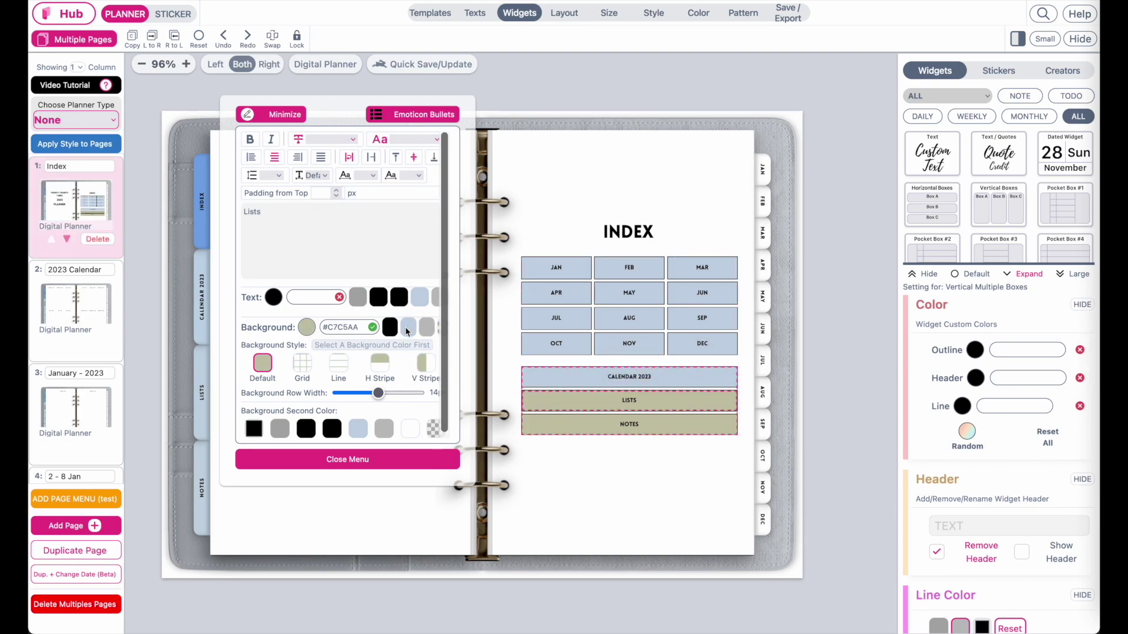
left_click(409, 326)
left_click(565, 418)
left_click(461, 470)
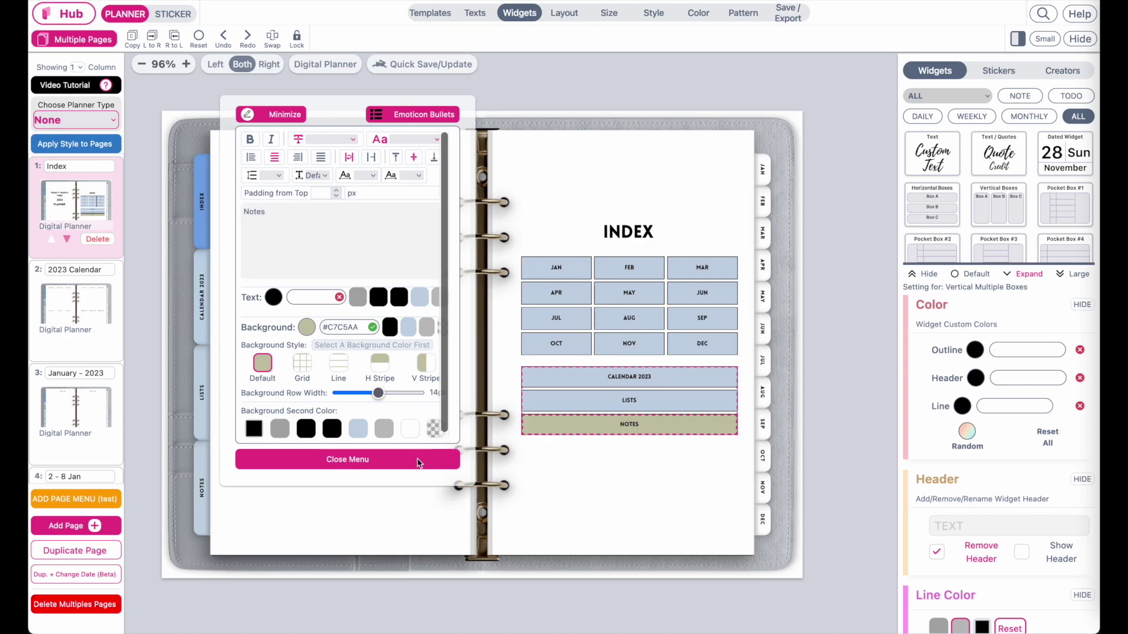
left_click(535, 432)
left_click(408, 327)
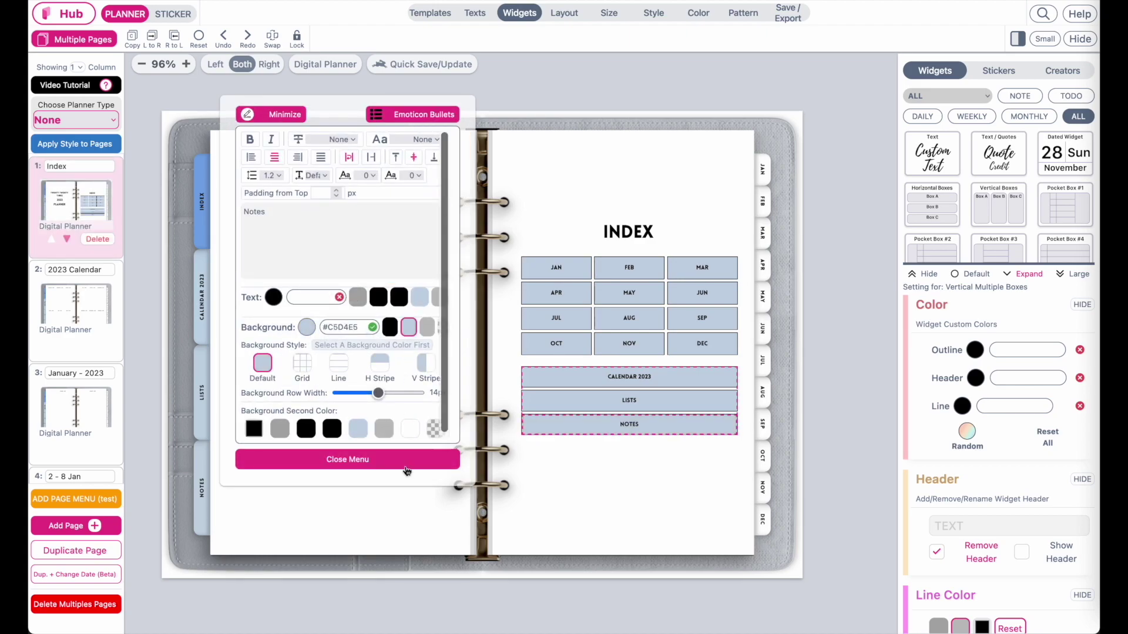
left_click(406, 461)
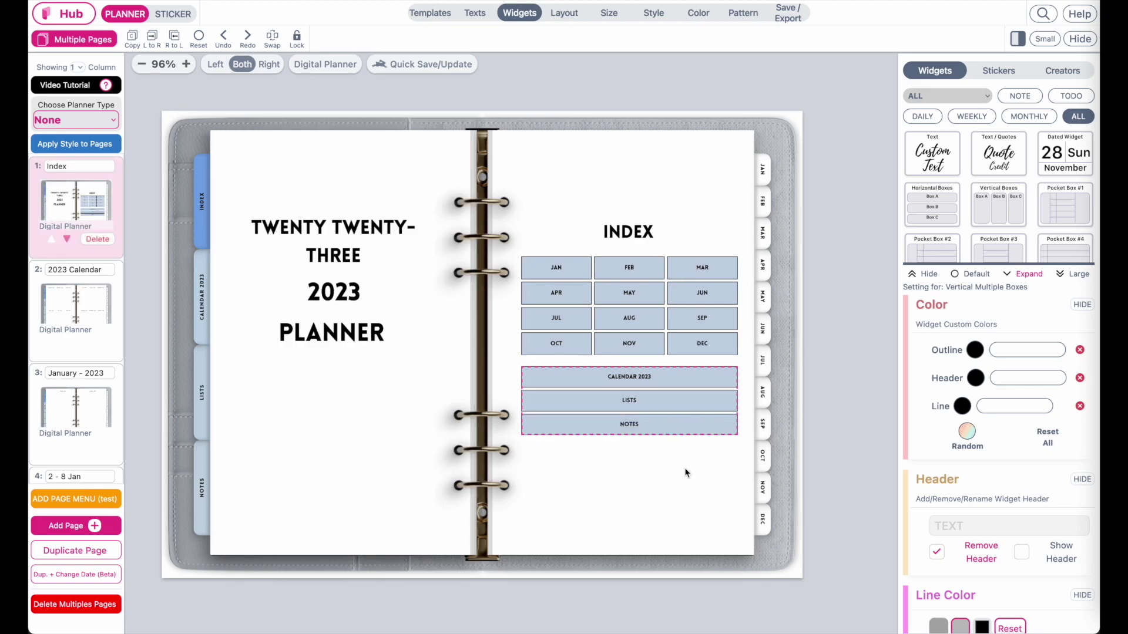
Set up a digital PDF export of all pages in the Double Page, Goodnotes format with PDF links
left_click(787, 12)
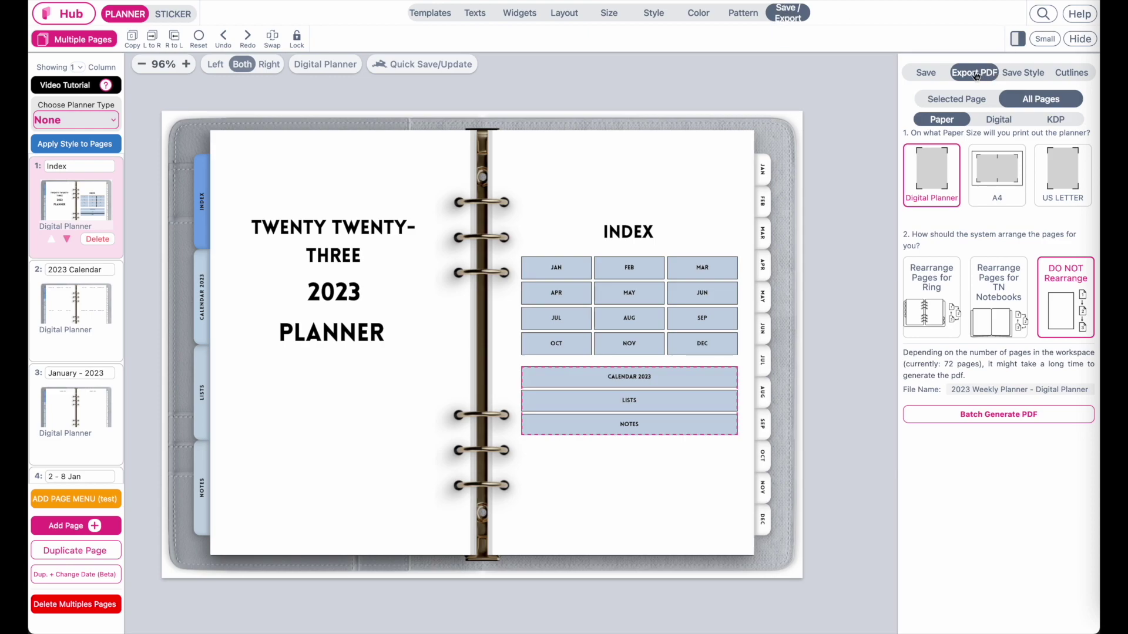
left_click(996, 122)
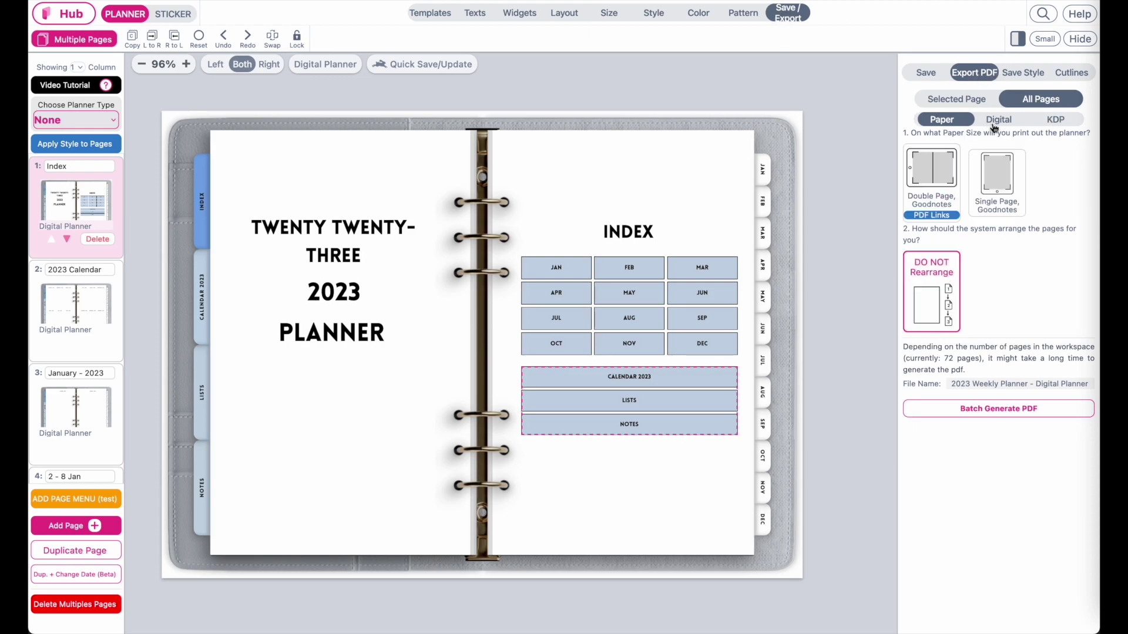
left_click(959, 177)
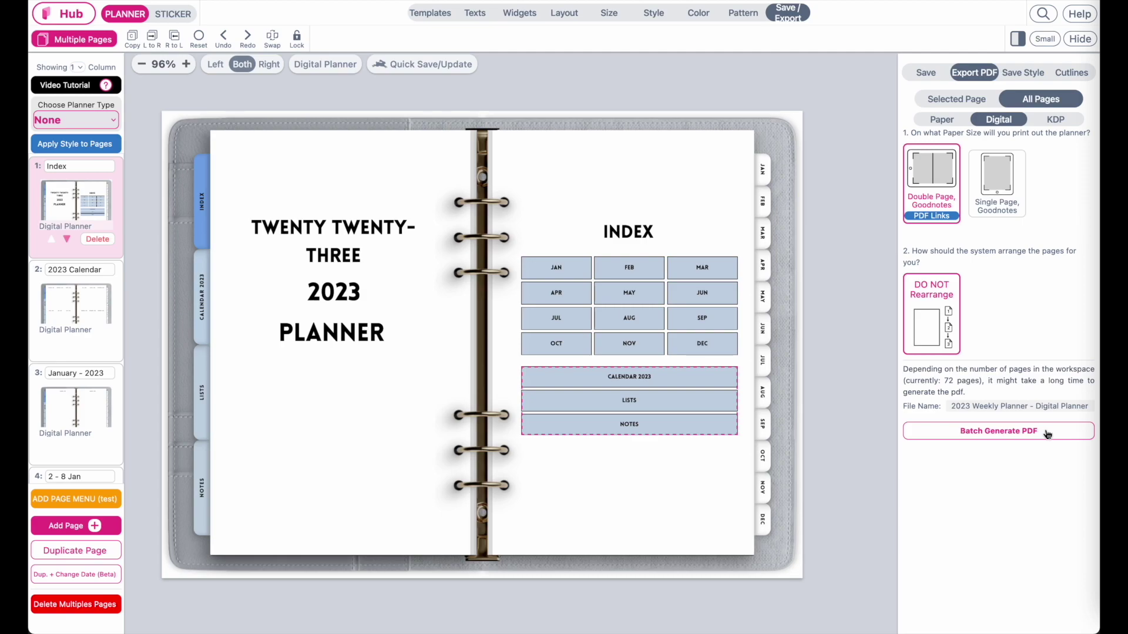
Replace the narrow grid box beside the January 2023 calendar with the to-do List widget
left_click(57, 320)
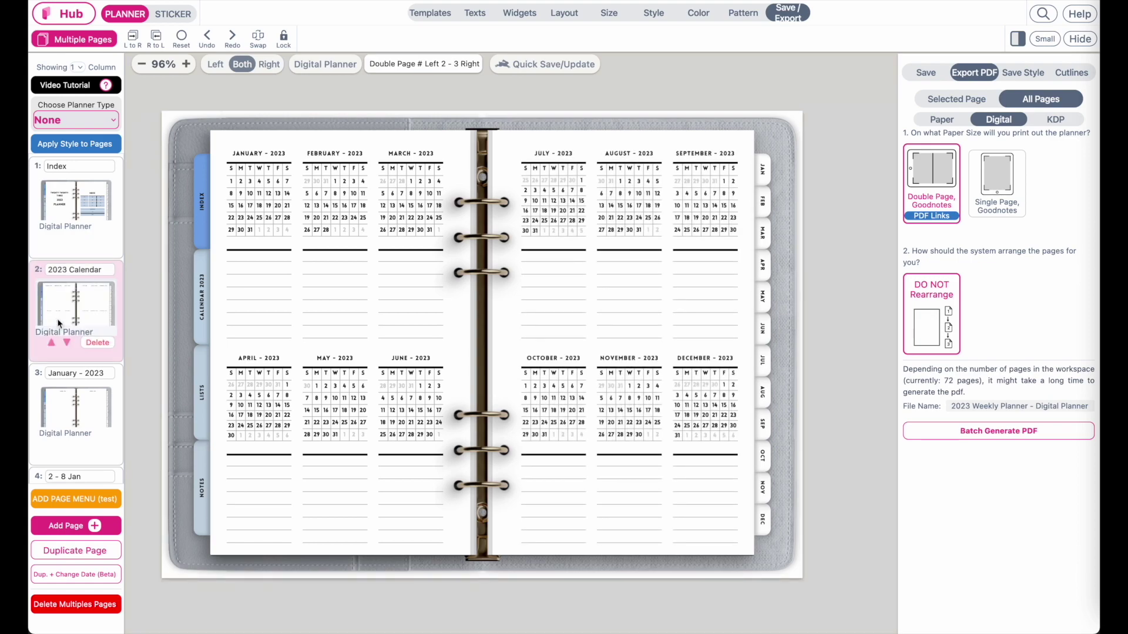
left_click(67, 414)
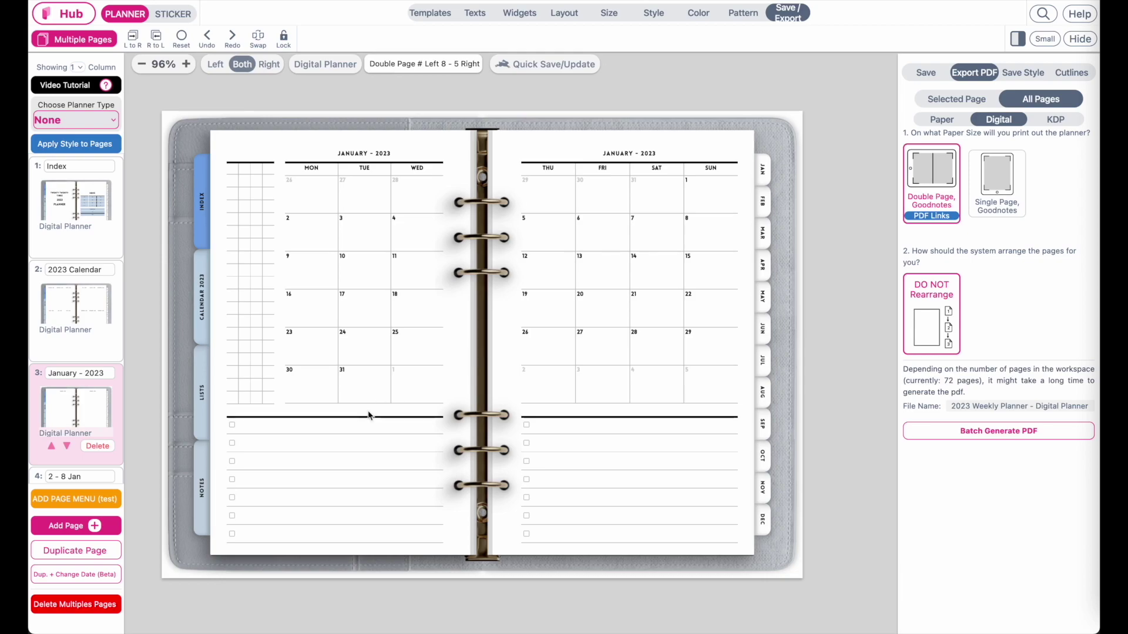
left_click(250, 202)
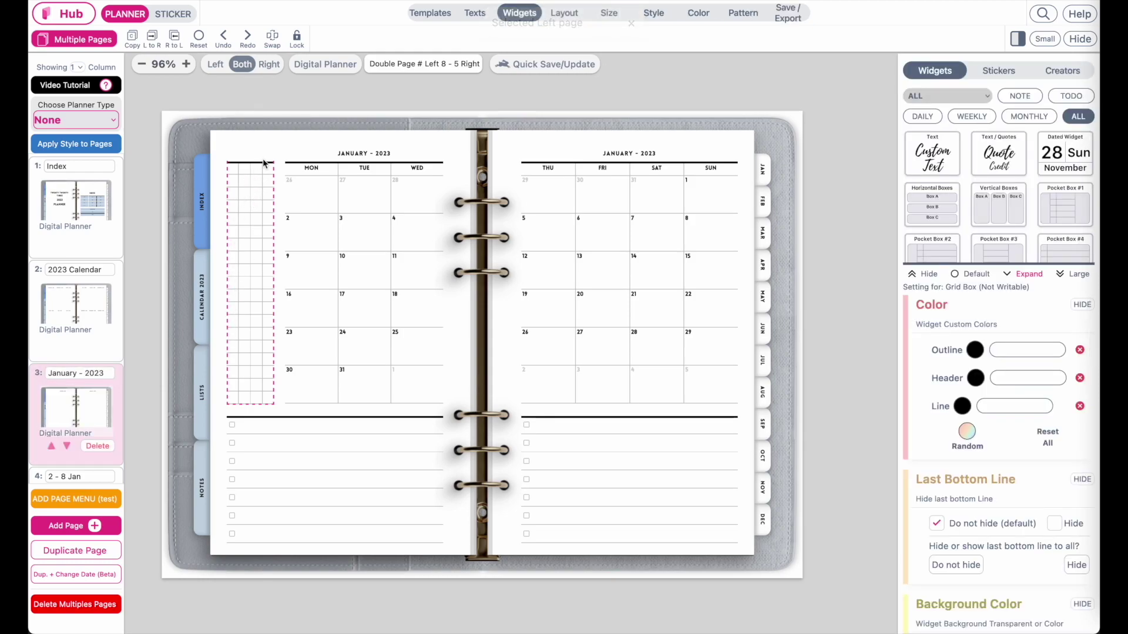
left_click(1055, 94)
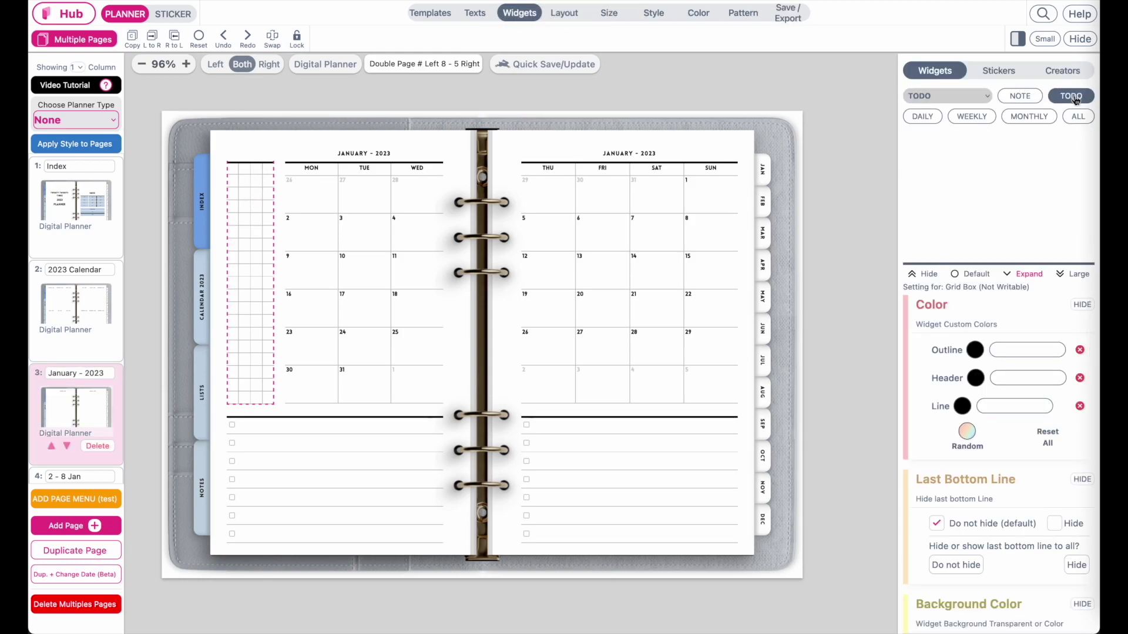
left_click(998, 163)
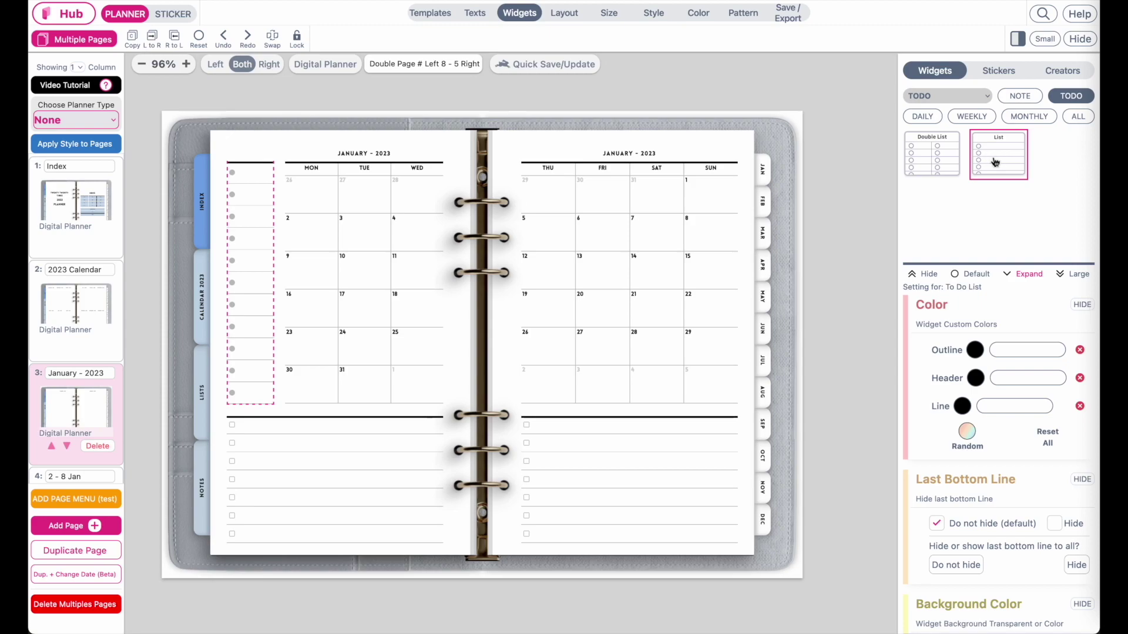
Set the narrow January to-do list beside the calendar to 15 rows
scroll(987, 457, "down", 5)
scroll(987, 457, "down", 5)
left_click(940, 518)
left_click(940, 518)
left_click(940, 518)
left_click(940, 518)
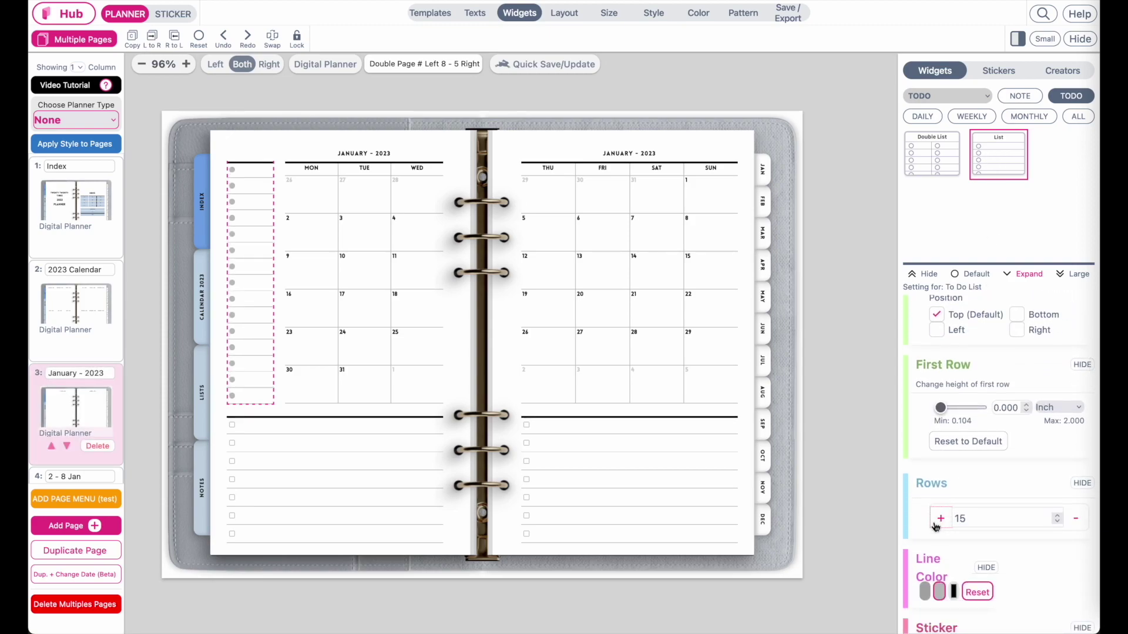
Replace the checklist below the calendar on January's left page with the Grid note widget
left_click(328, 484)
left_click(323, 458)
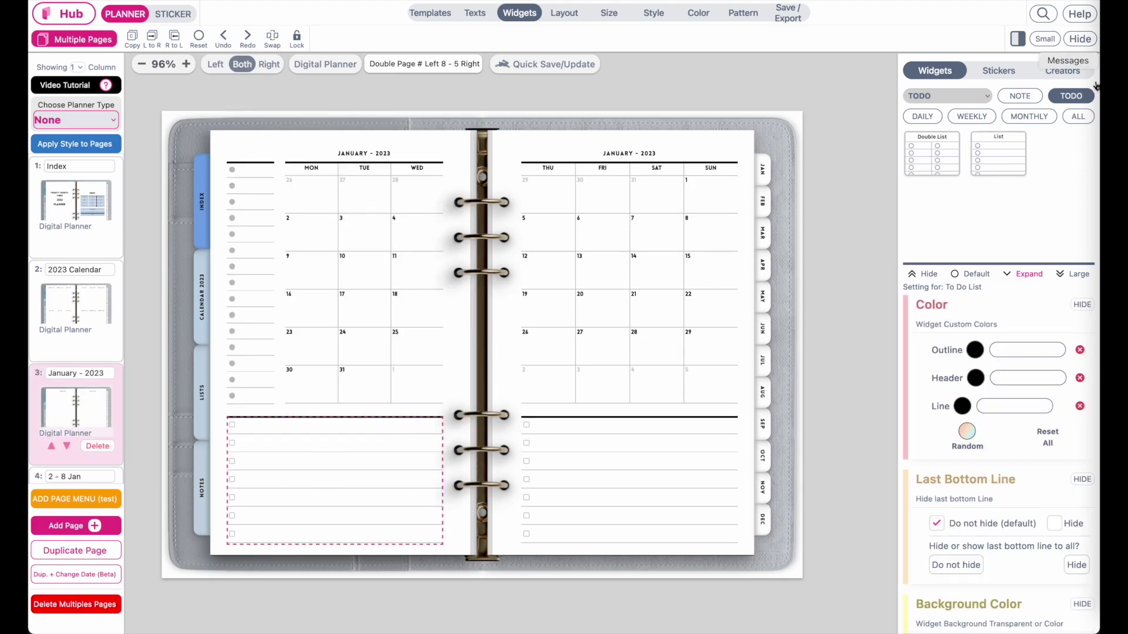
left_click(1018, 97)
left_click(1055, 212)
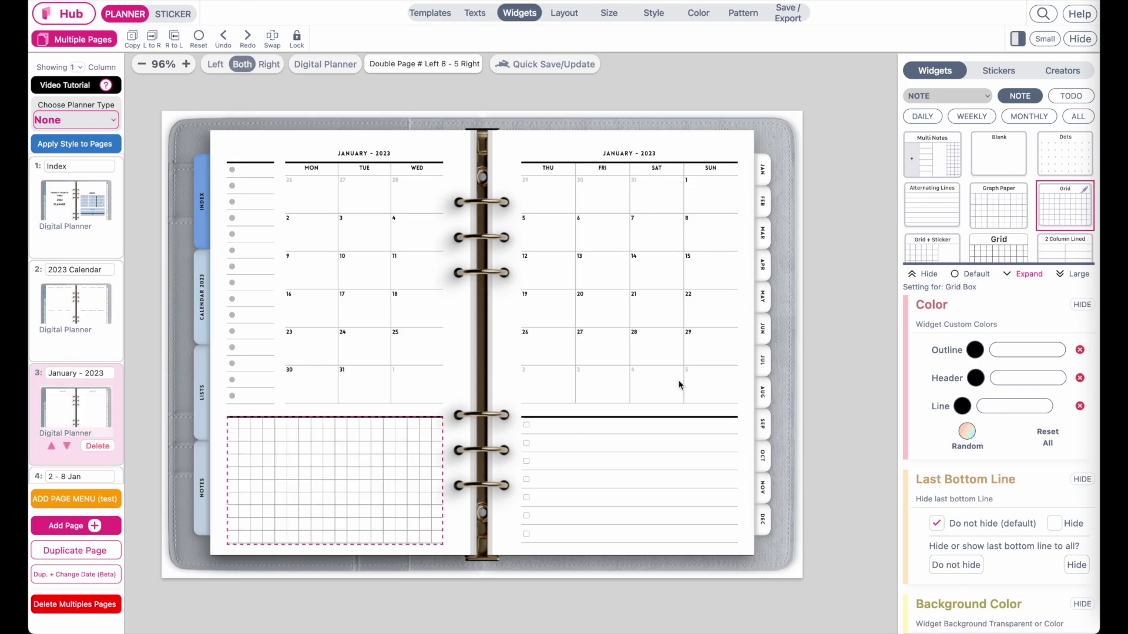
Add a right column to the custom planner layout of January's right page
left_click(746, 215)
left_click(565, 14)
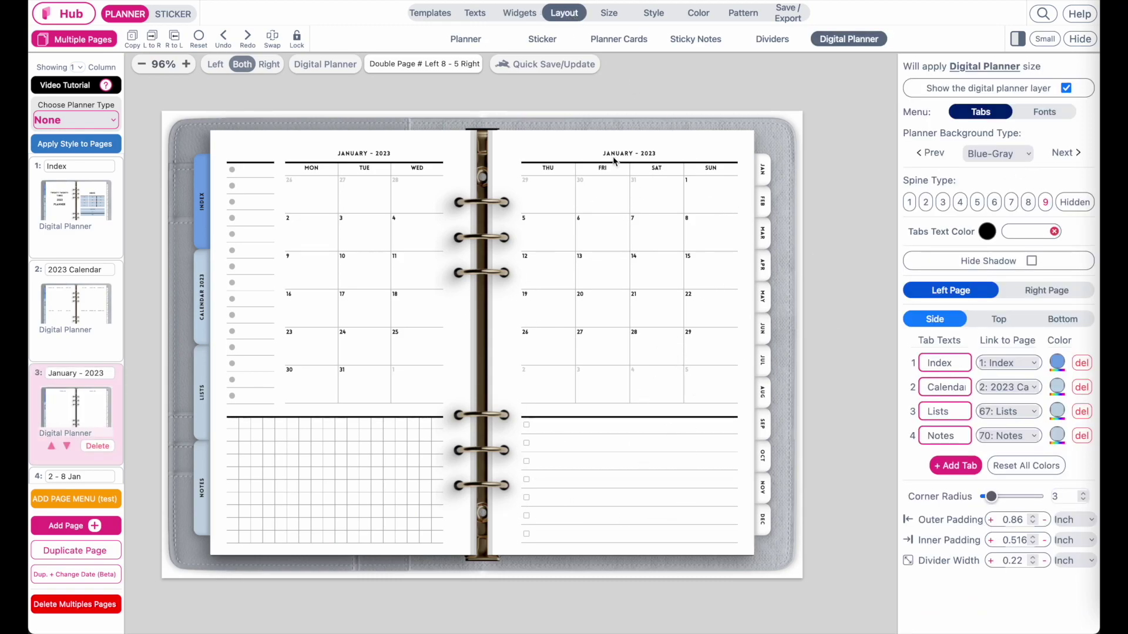
left_click(464, 39)
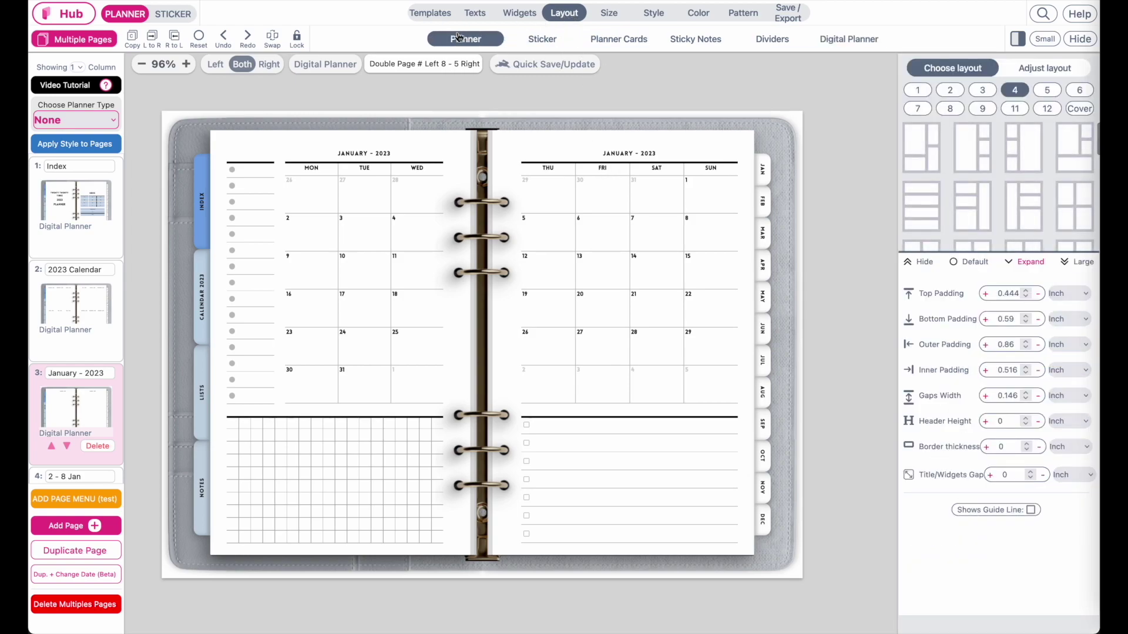
left_click(1046, 69)
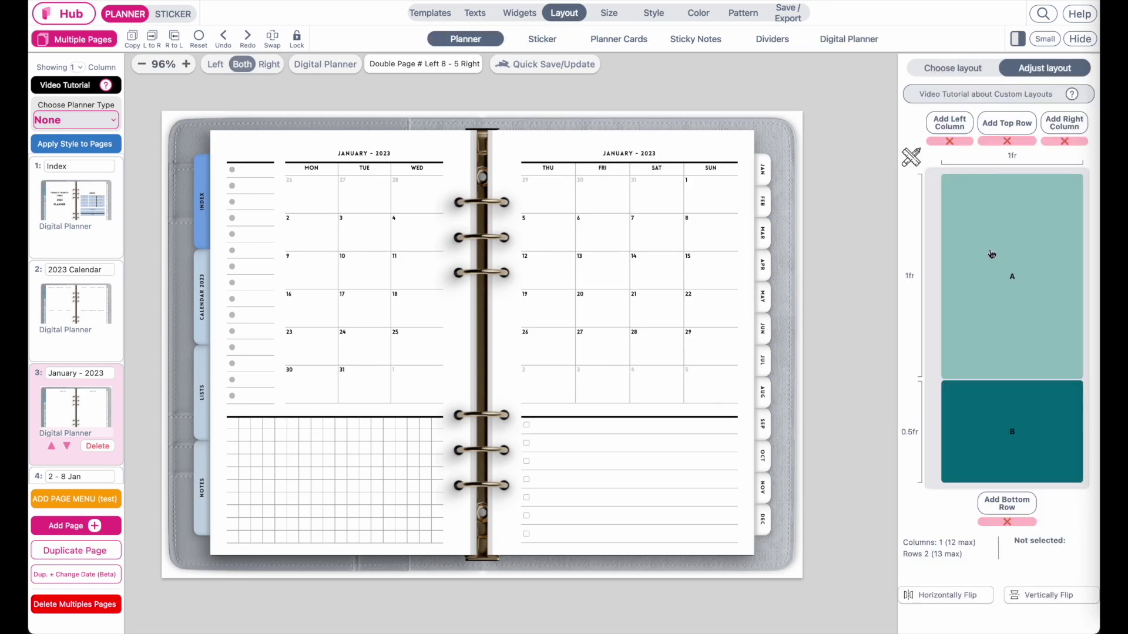
left_click(1071, 130)
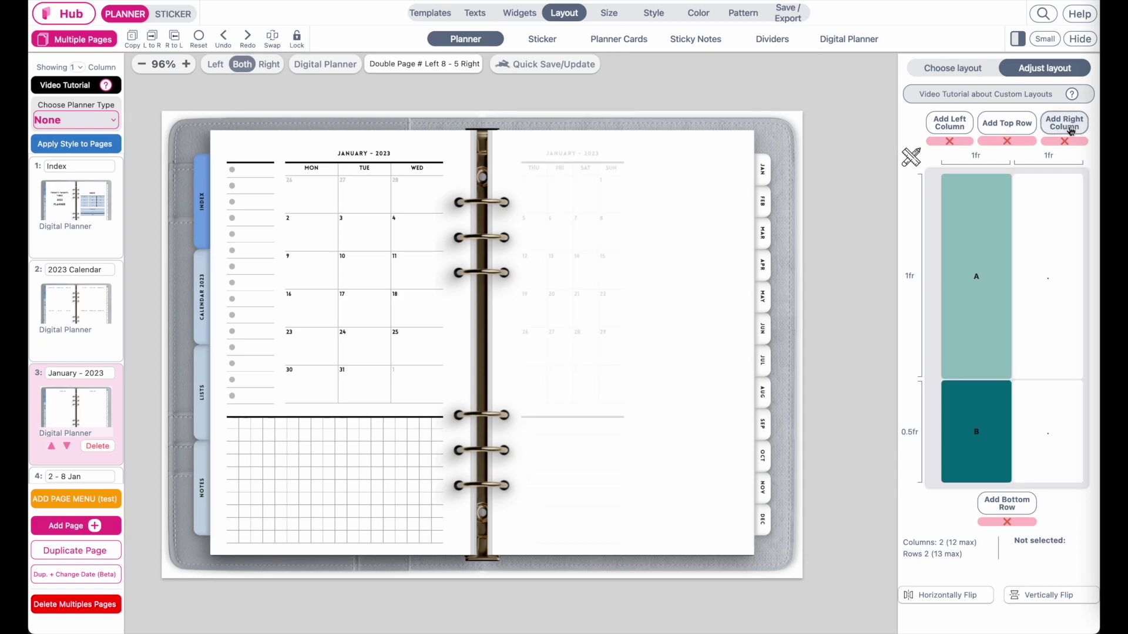
Create box C in the lower cell of the new column and extend box A across both columns
left_click(1045, 449)
left_click(1051, 437)
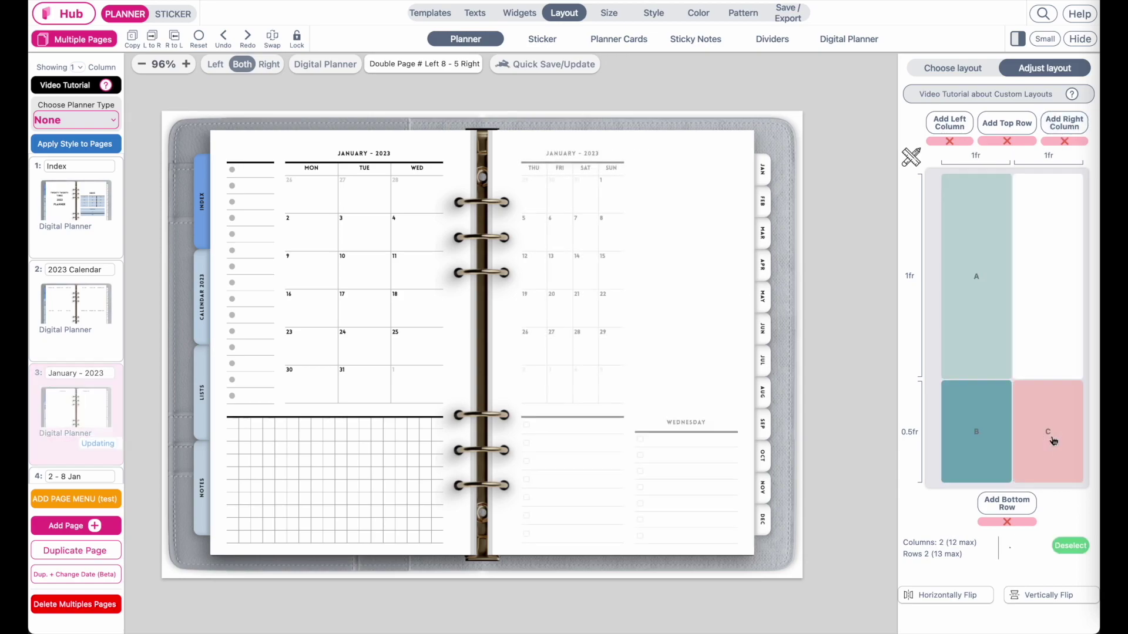
left_click(1005, 301)
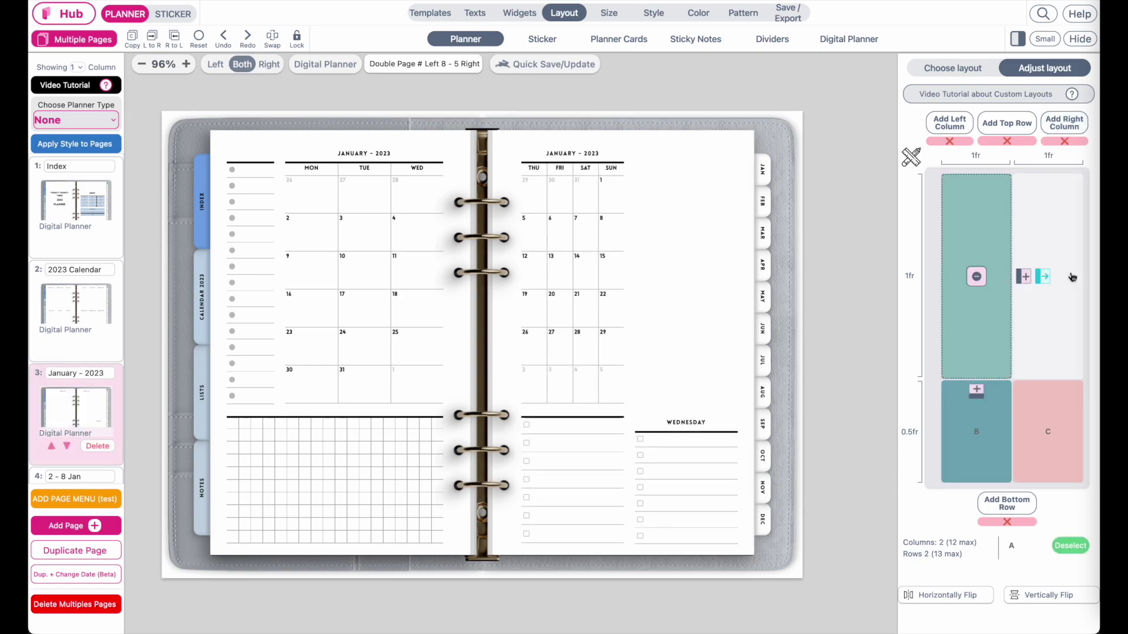
left_click(1043, 277)
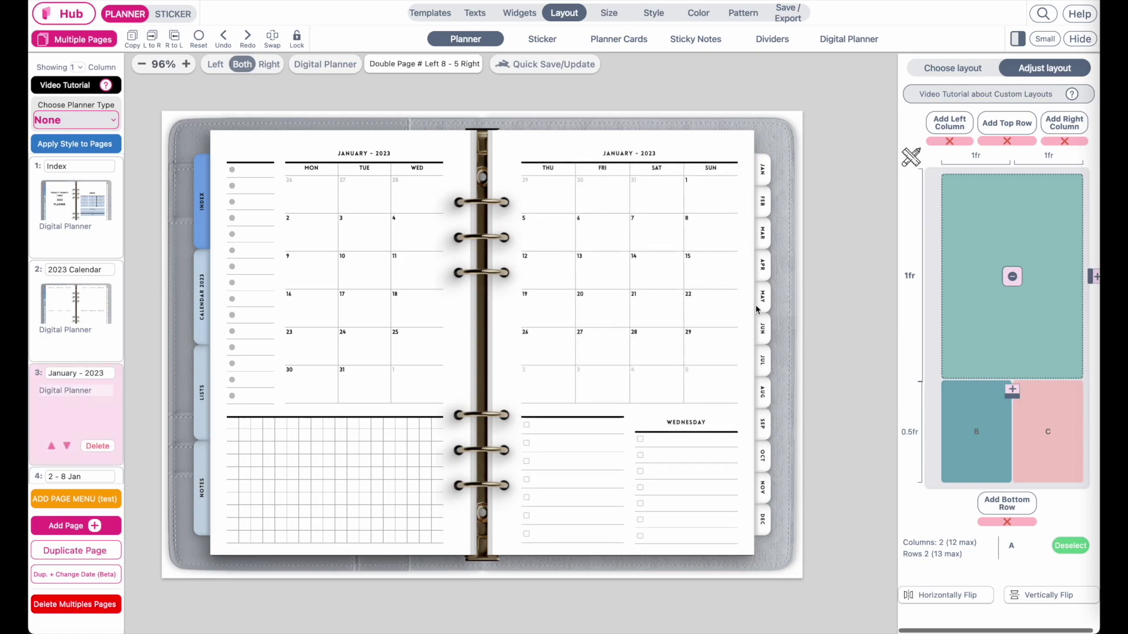
Remove the Wednesday header from the new to-do box on January's right page
left_click(810, 298)
scroll(913, 435, "down", 5)
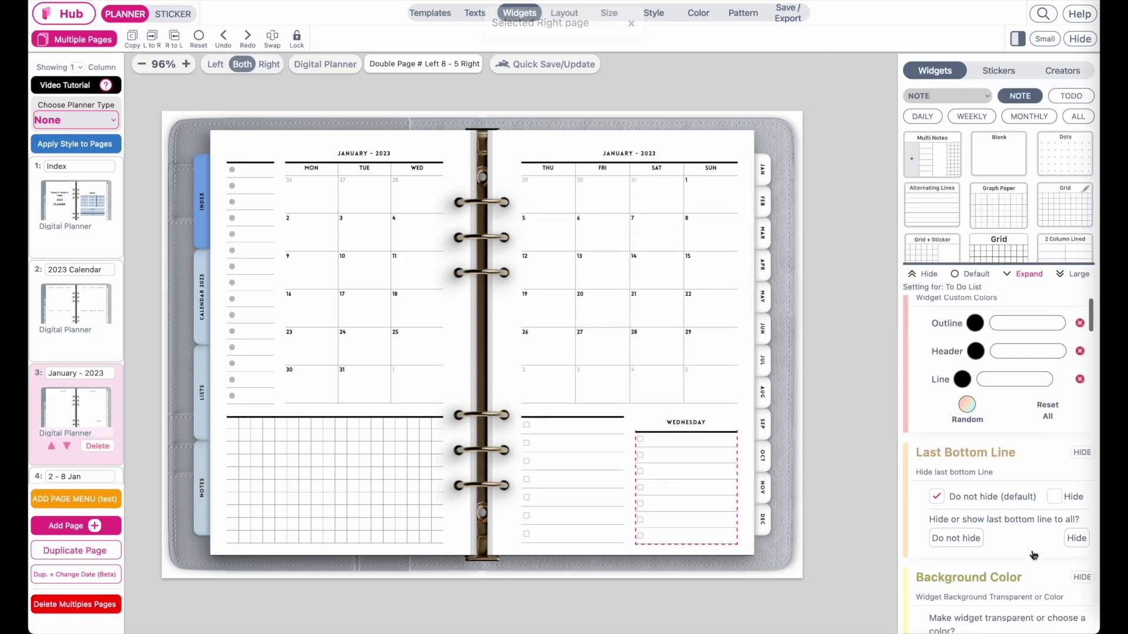
scroll(1033, 555, "down", 1)
left_click(1012, 520)
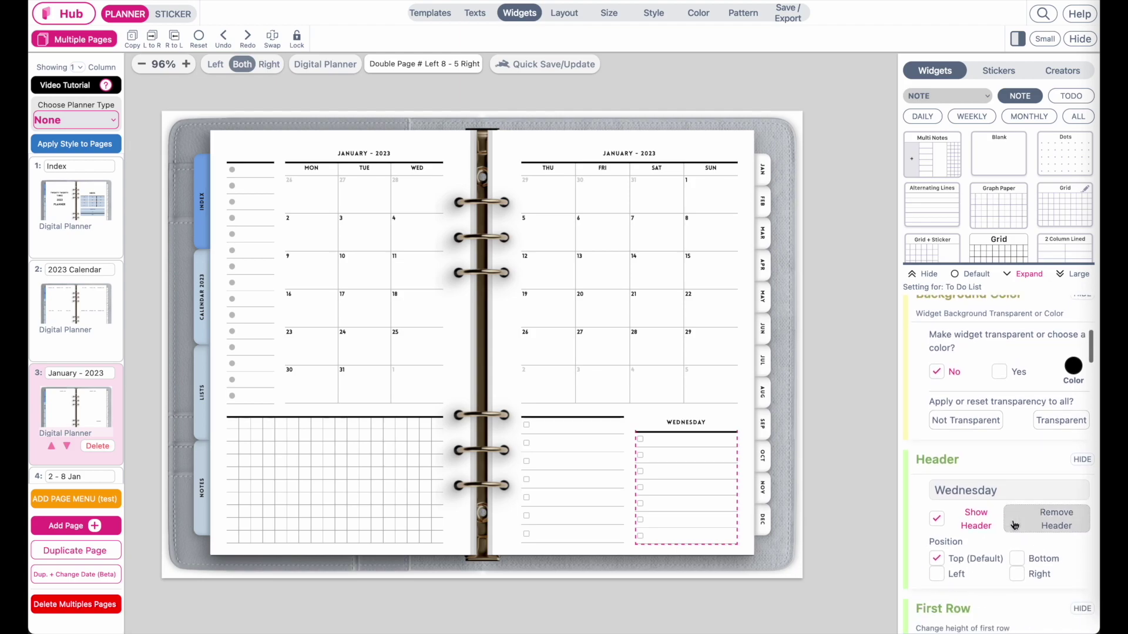
left_click(837, 476)
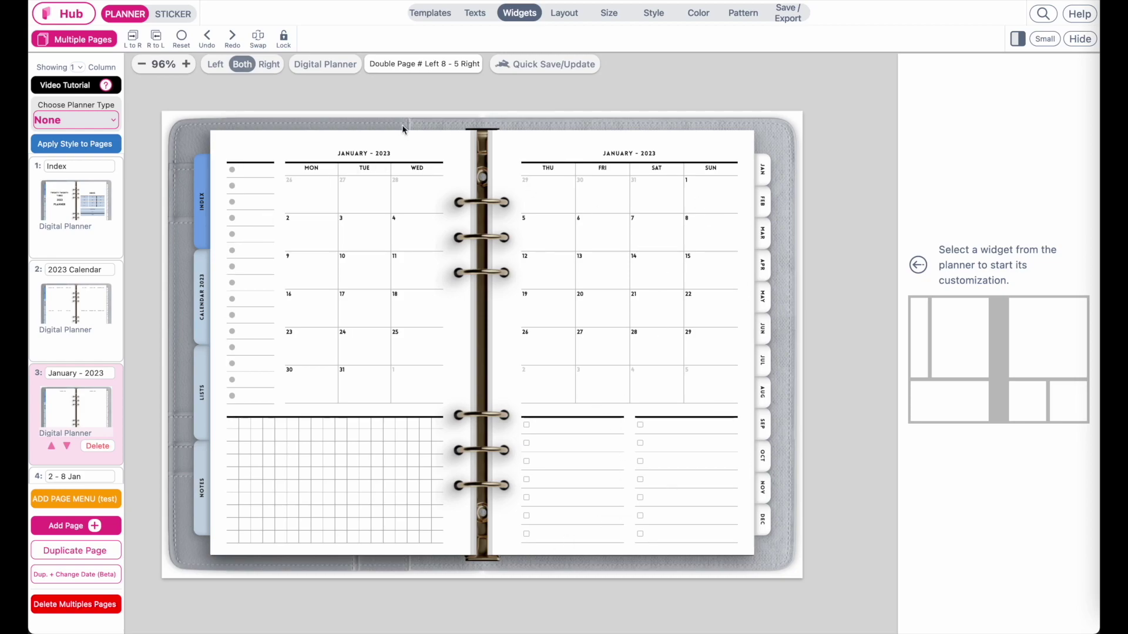
Change the name for saving to My Collection to "Monthly Planner - Digital"
scroll(54, 389, "down", 4)
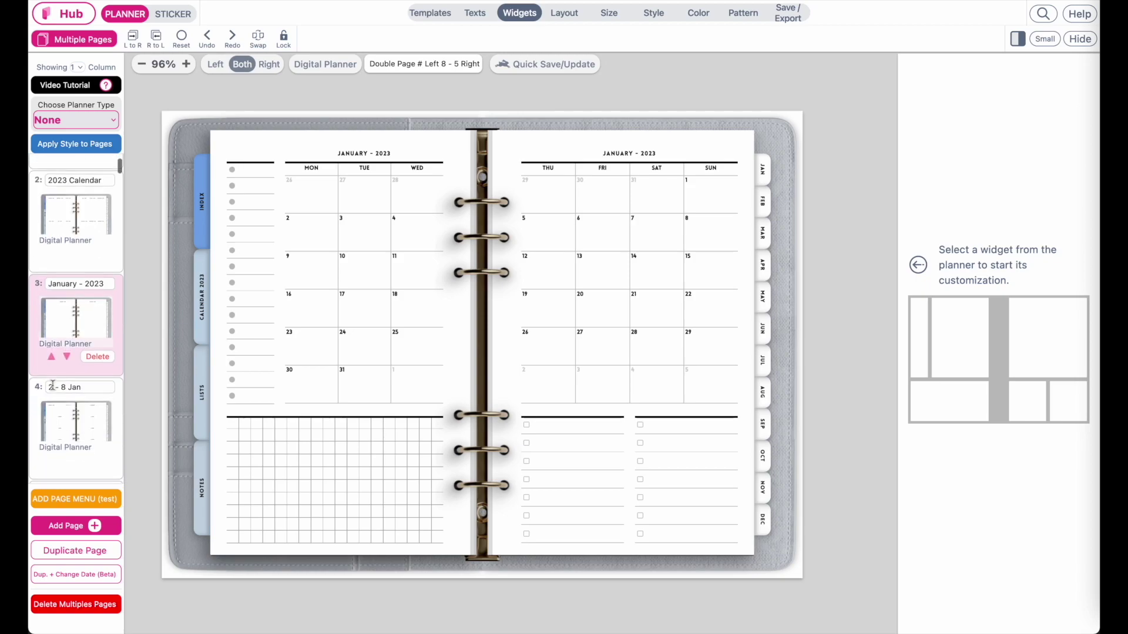
scroll(54, 389, "down", 1)
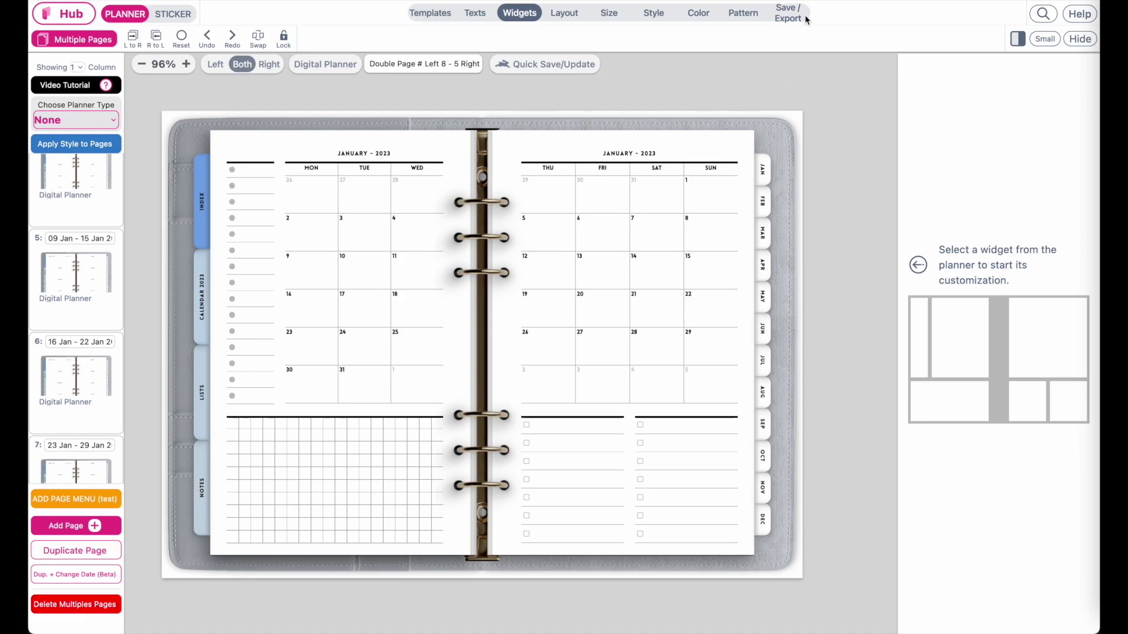
left_click(785, 18)
left_click(926, 75)
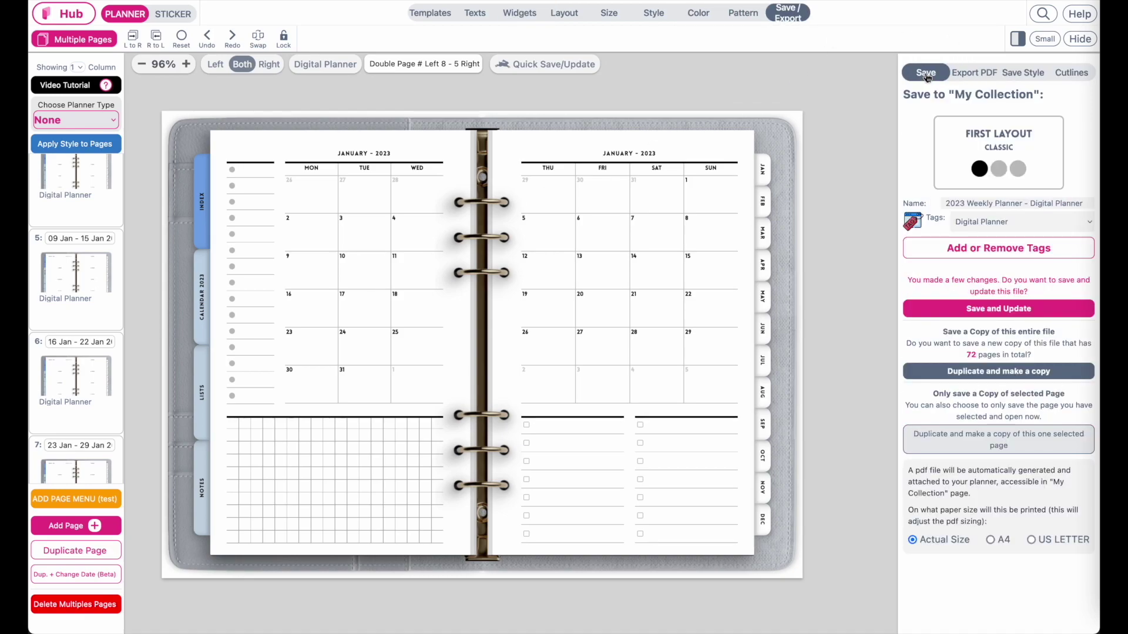
left_click_drag(1083, 203, 726, 208)
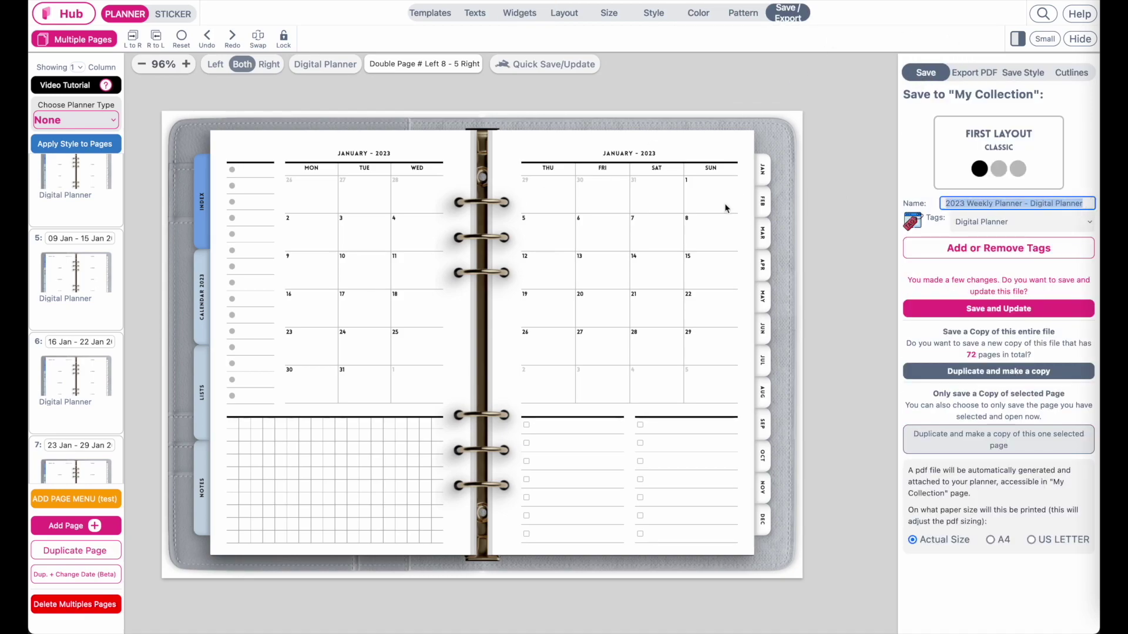
type("Month")
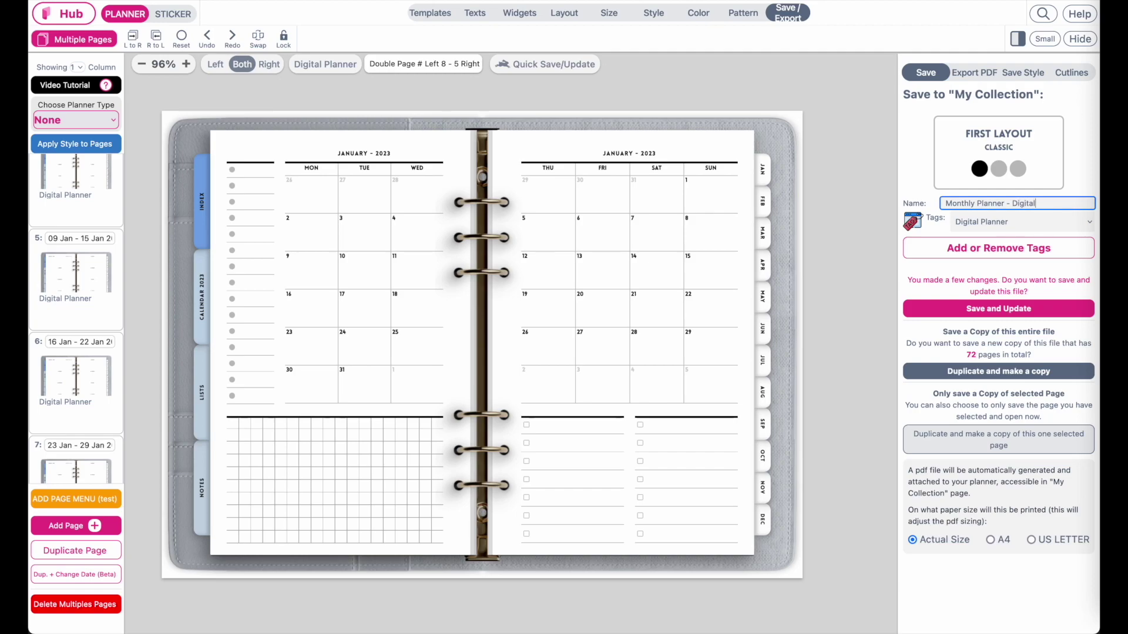
Tag the planner as "daily digital planner" and save a copy of only the selected January page
left_click(1000, 228)
left_click(1000, 227)
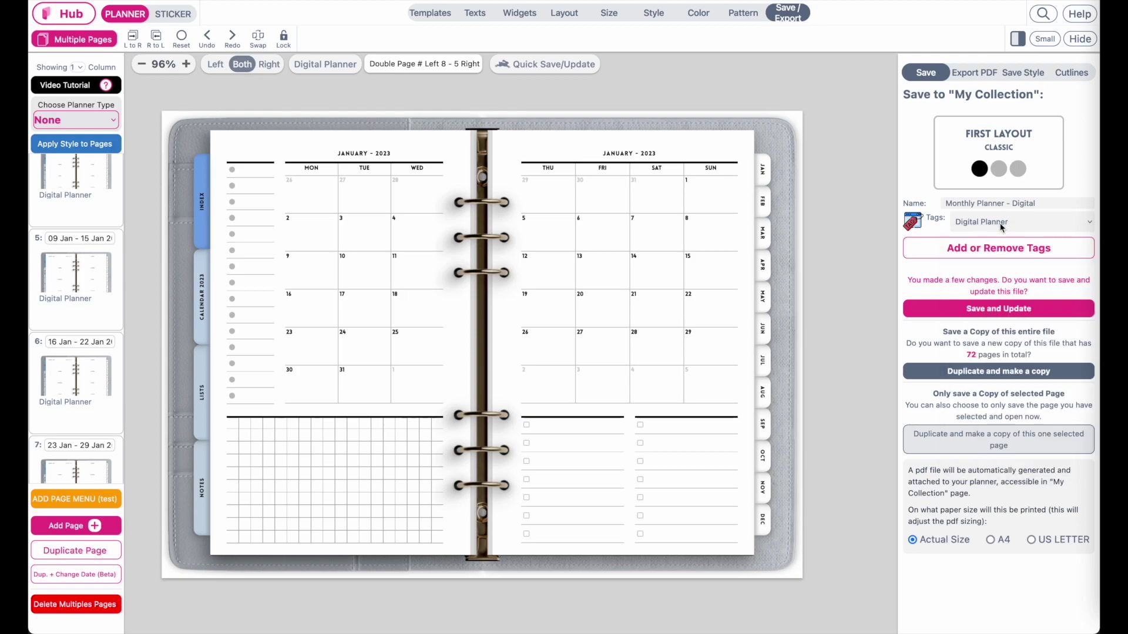
left_click(1000, 227)
scroll(1002, 279, "up", 10)
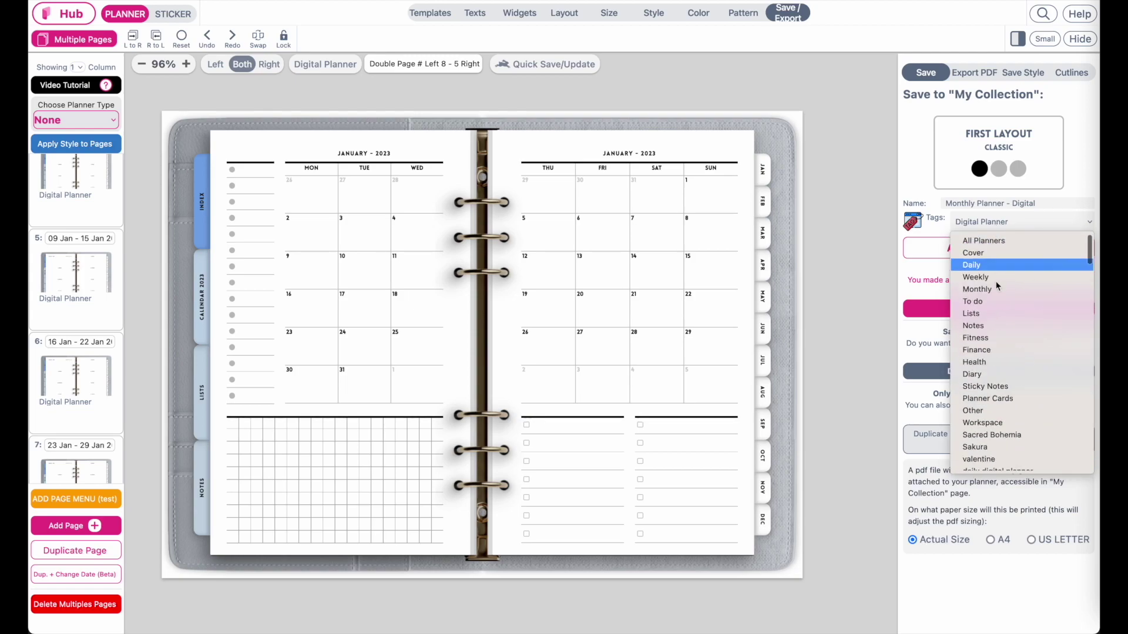
scroll(981, 381, "down", 5)
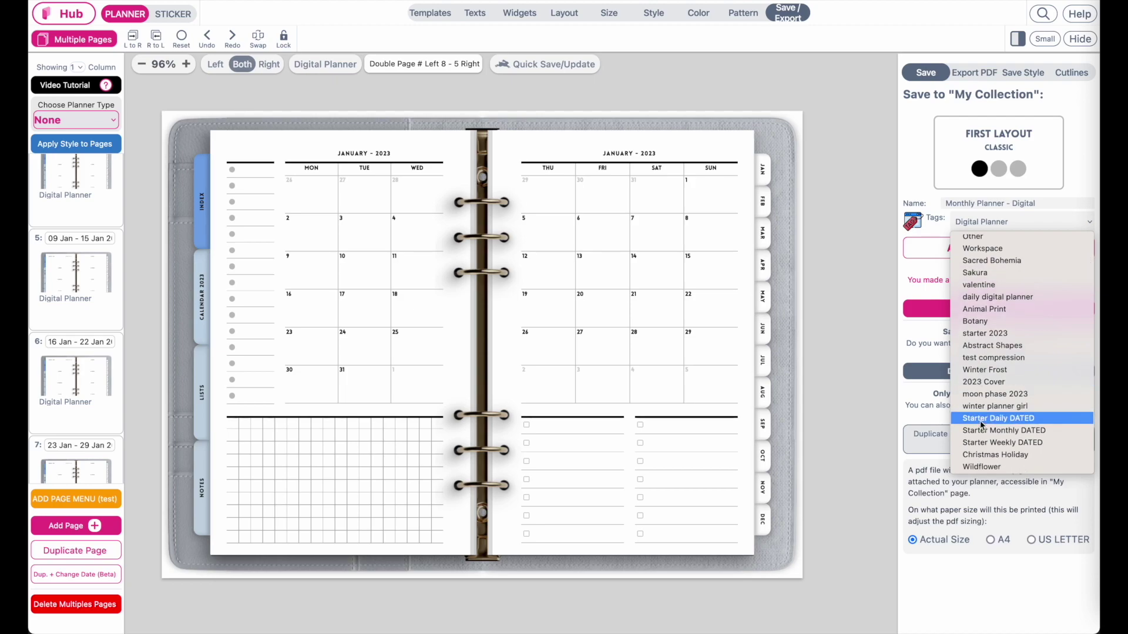
scroll(981, 424, "up", 1)
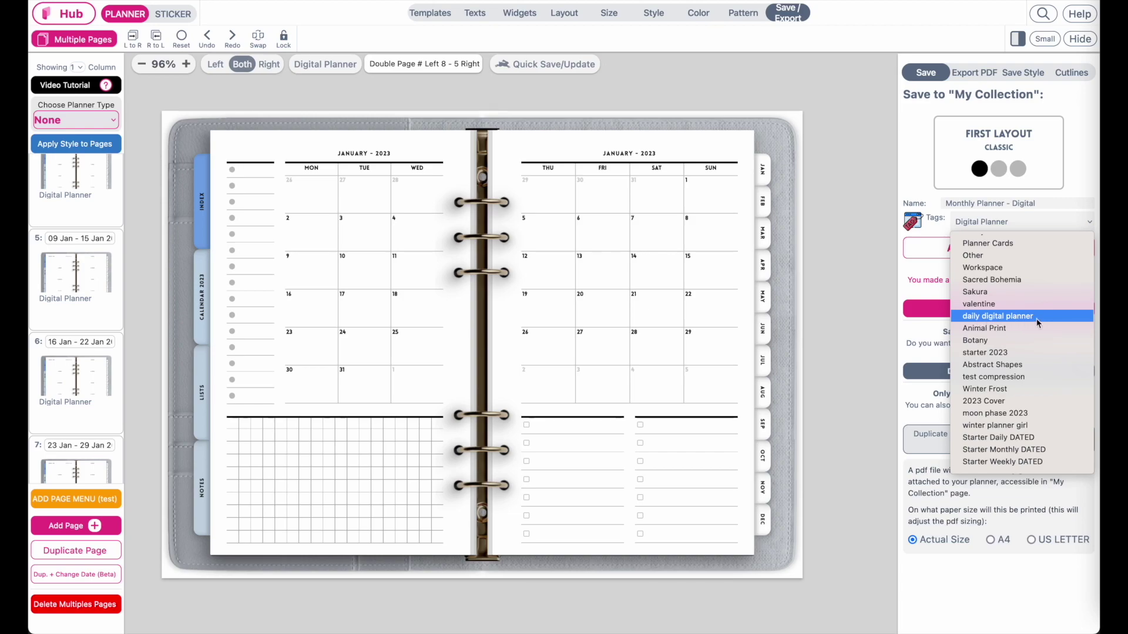
left_click(1060, 317)
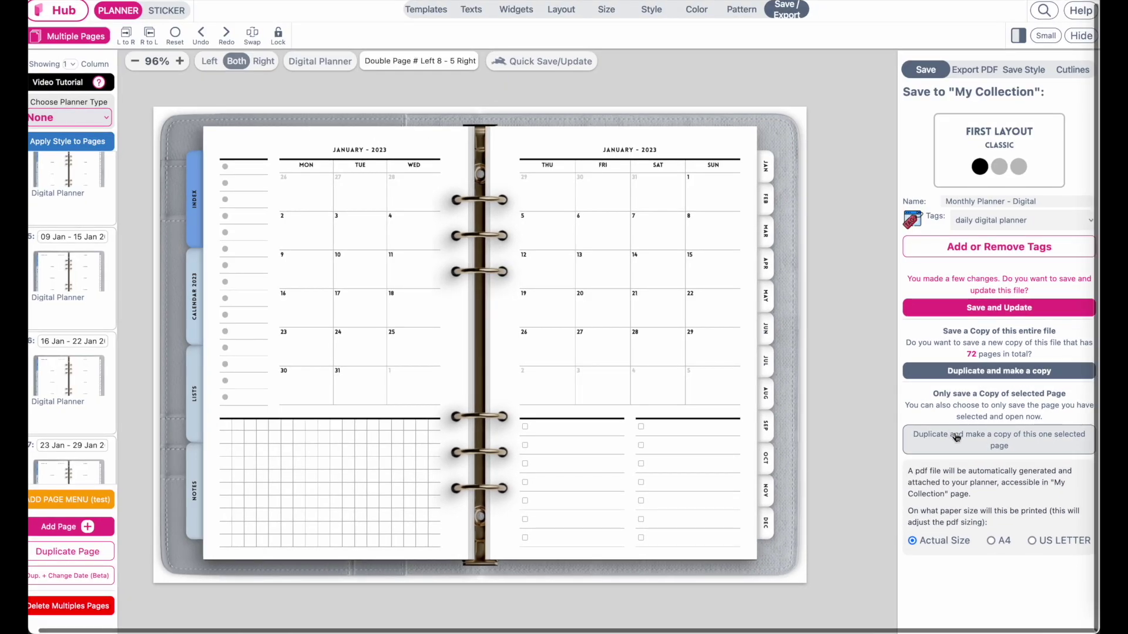
left_click(1015, 448)
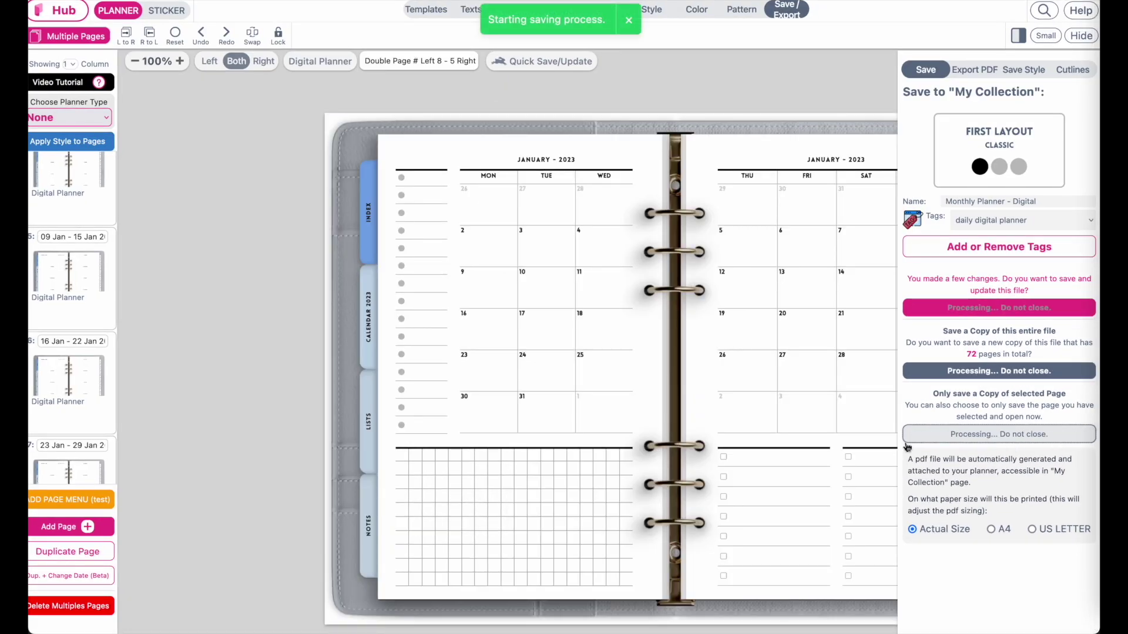
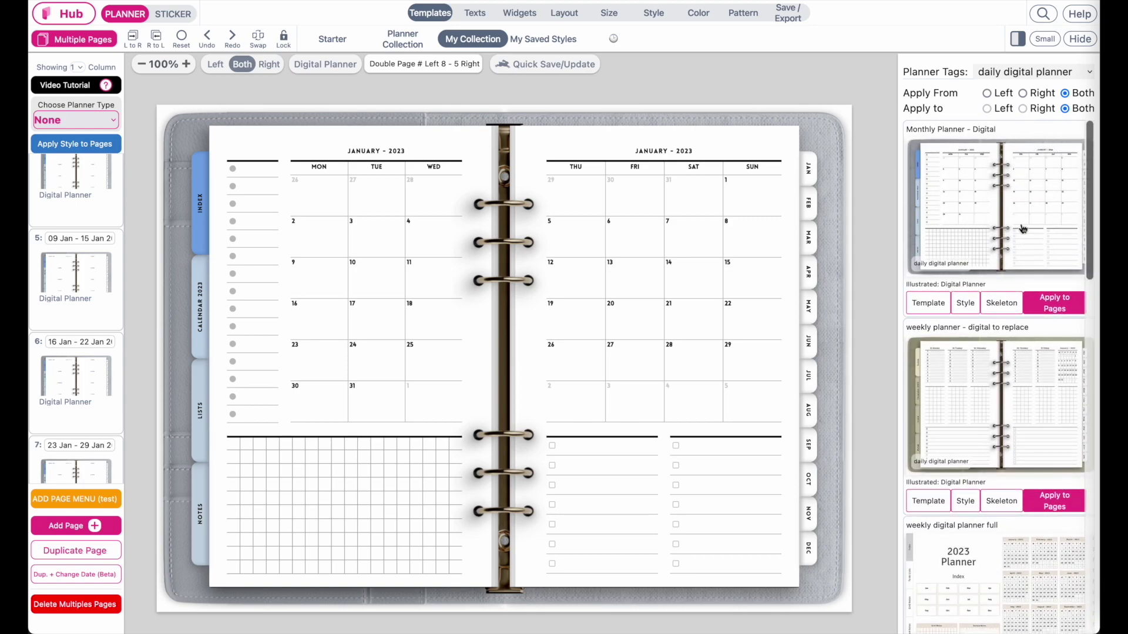
Apply the skeleton of the saved "Monthly Planner - Digital" template to the February 2023 page
scroll(62, 377, "down", 1)
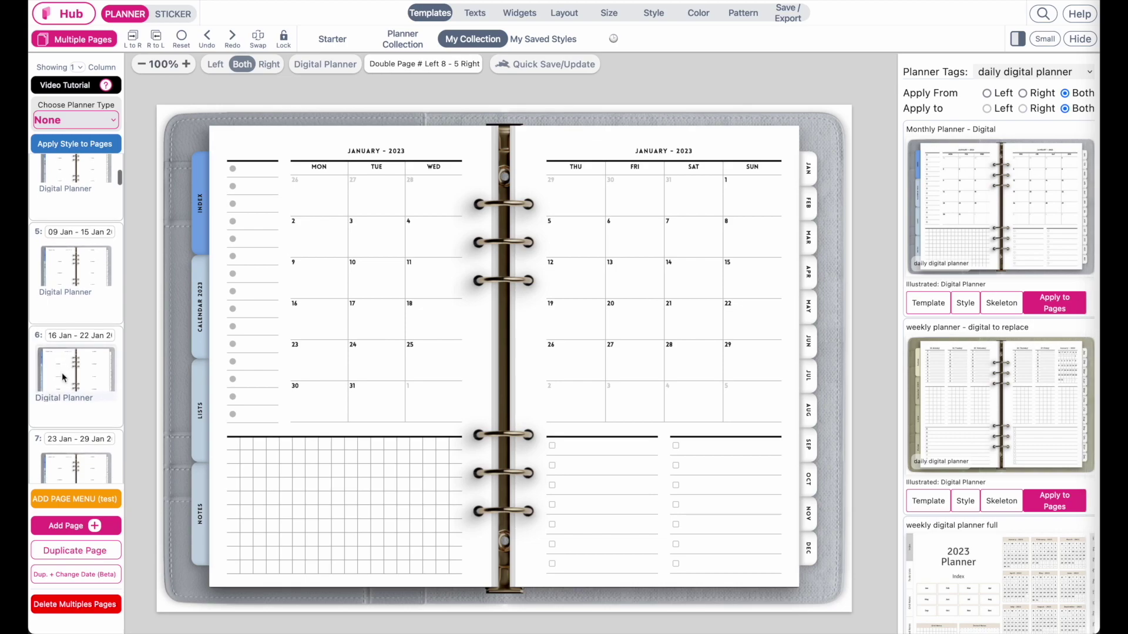
scroll(62, 377, "down", 5)
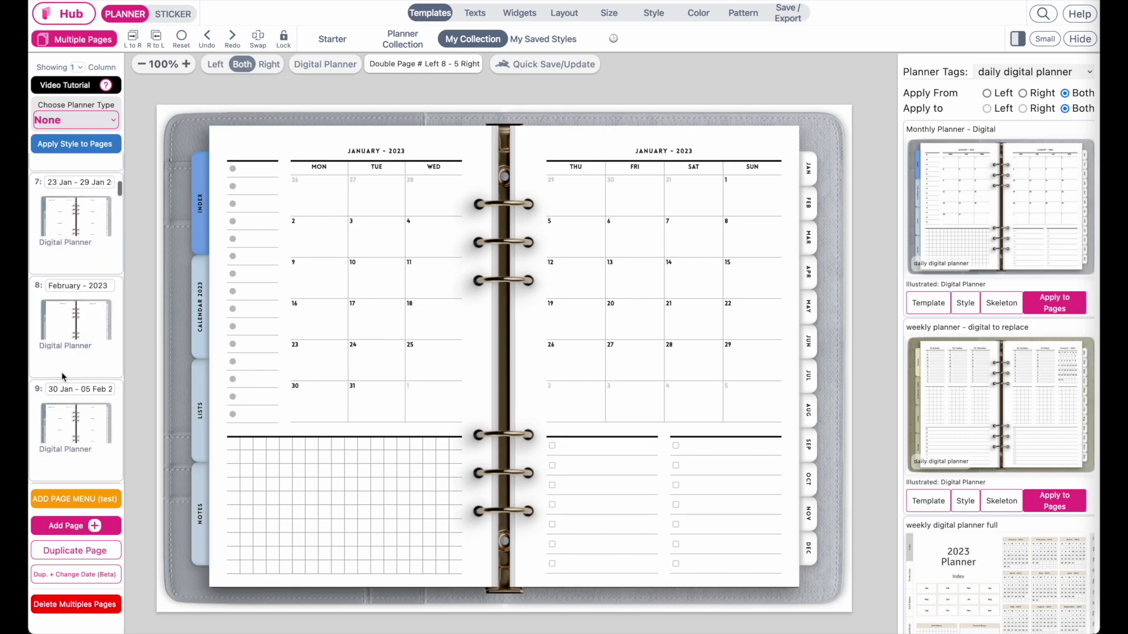
left_click(72, 323)
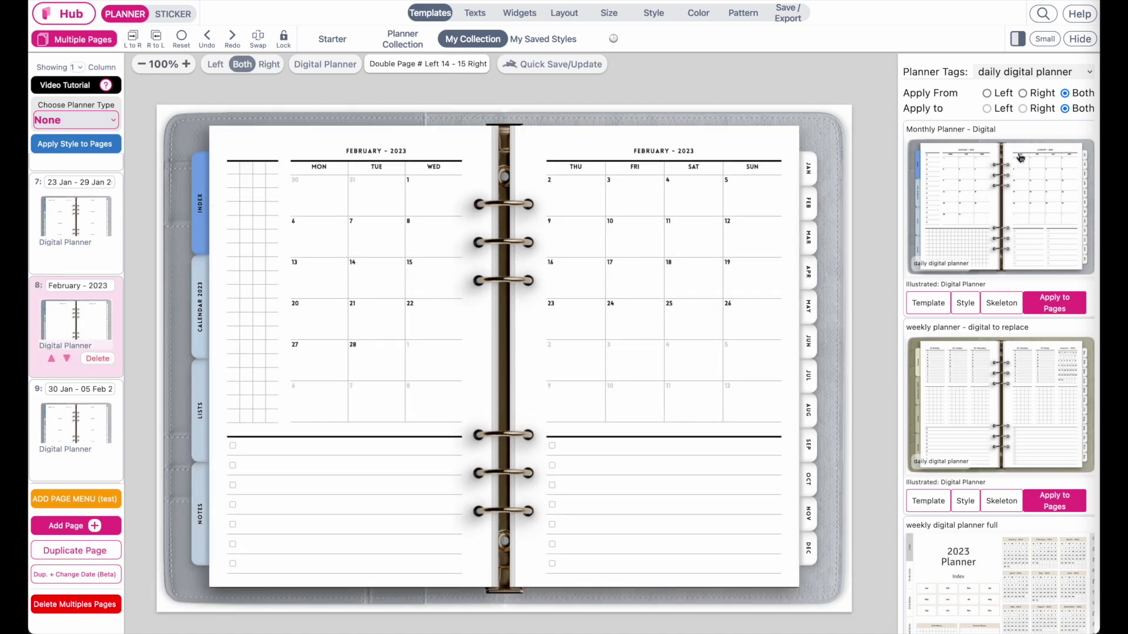
left_click(1005, 309)
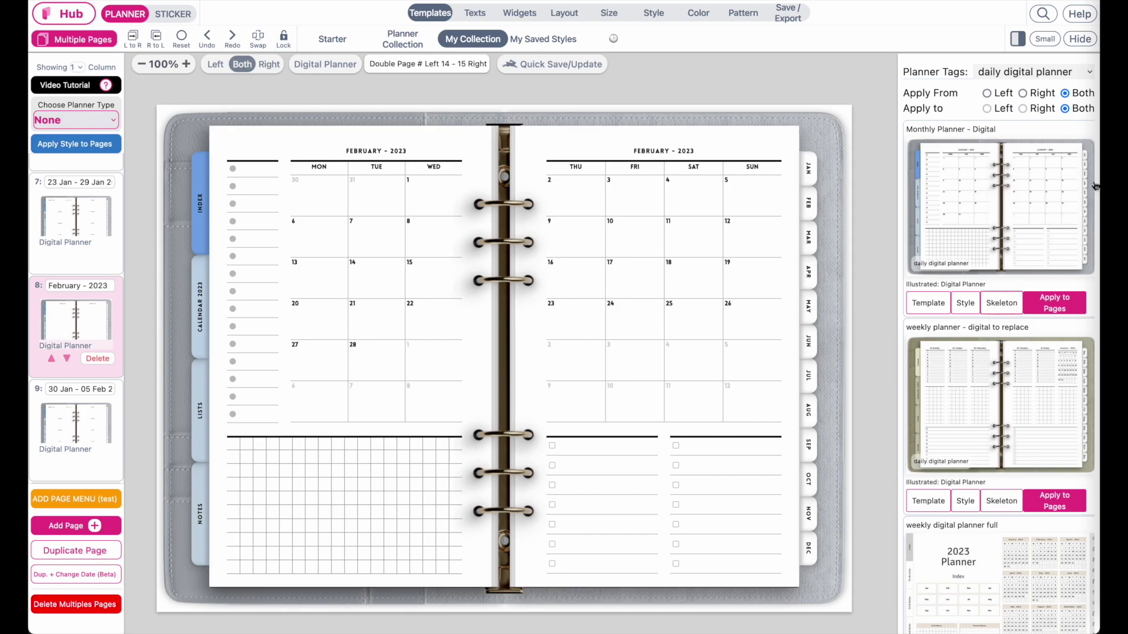
Start applying the "Monthly Planner - Digital" template to multiple pages and clear all preselected pages
left_click(1052, 314)
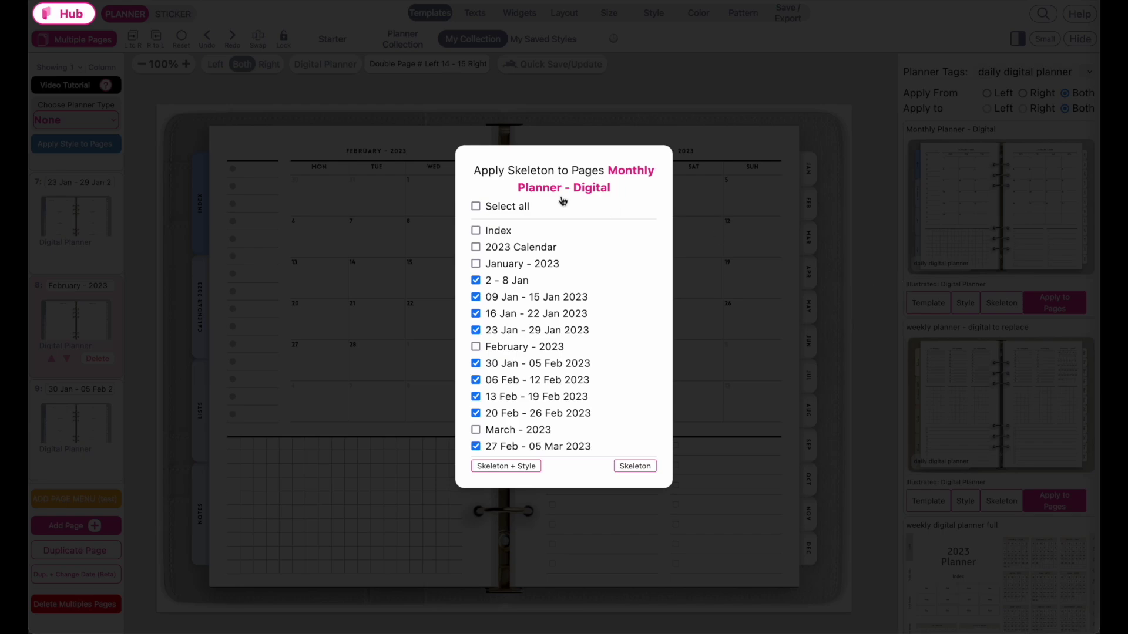
left_click(503, 207)
left_click(503, 207)
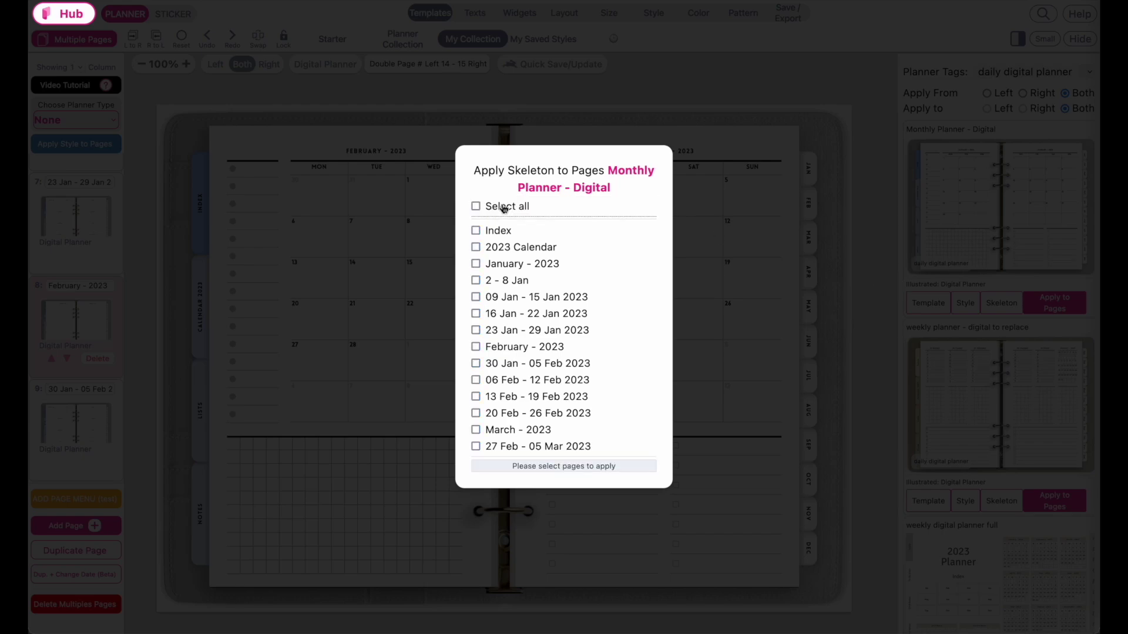
Select the monthly pages January through June 2023 as targets for the template, leaving the weekly pages out
left_click(476, 263)
left_click(476, 263)
left_click(476, 271)
left_click(477, 347)
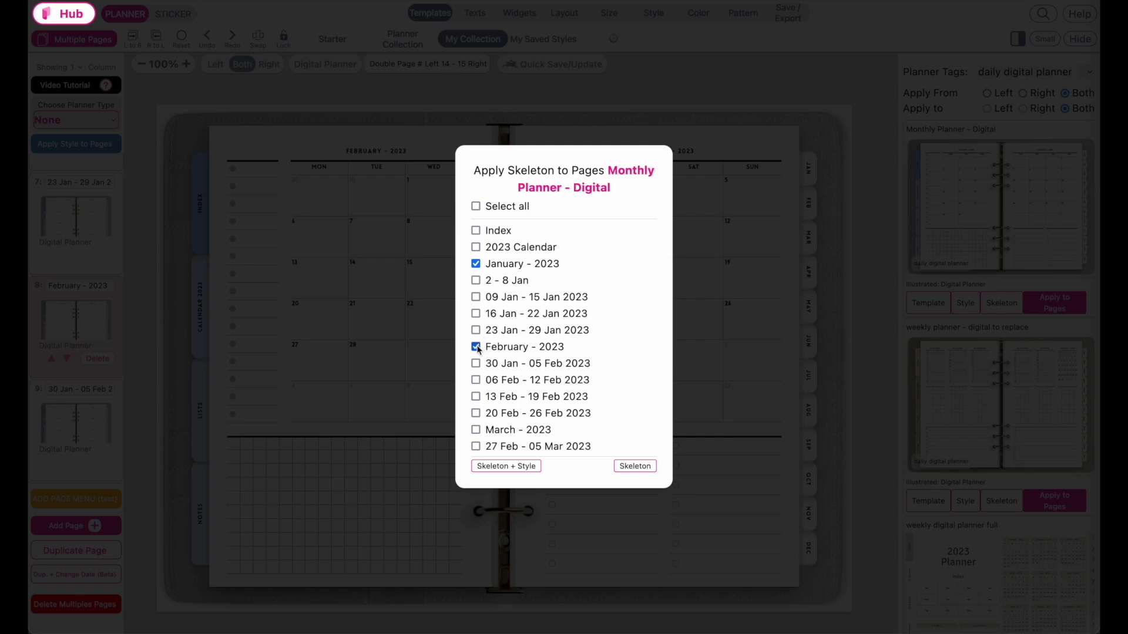
scroll(478, 350, "down", 2)
left_click(476, 317)
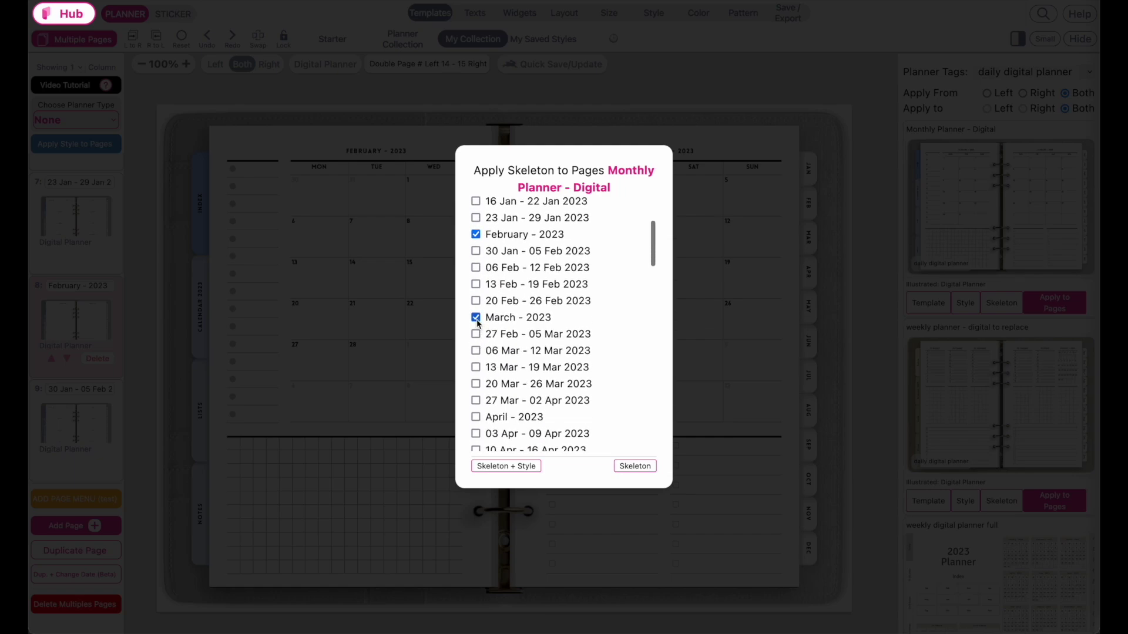
left_click(475, 416)
scroll(477, 418, "down", 3)
left_click(476, 352)
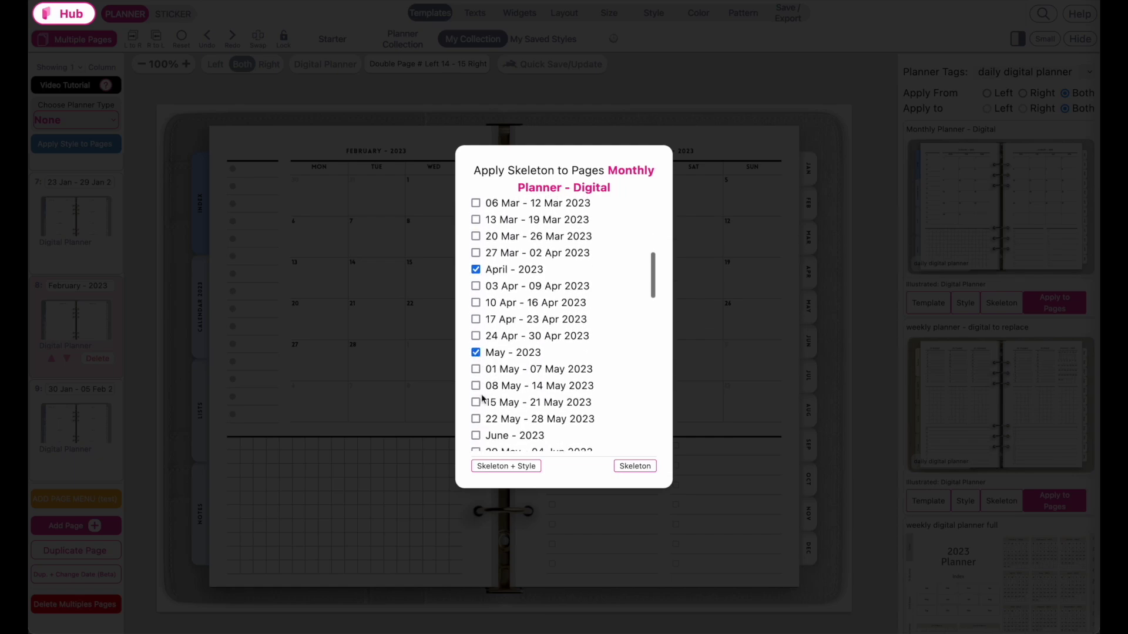
scroll(480, 400, "down", 2)
left_click(476, 348)
scroll(482, 433, "down", 1)
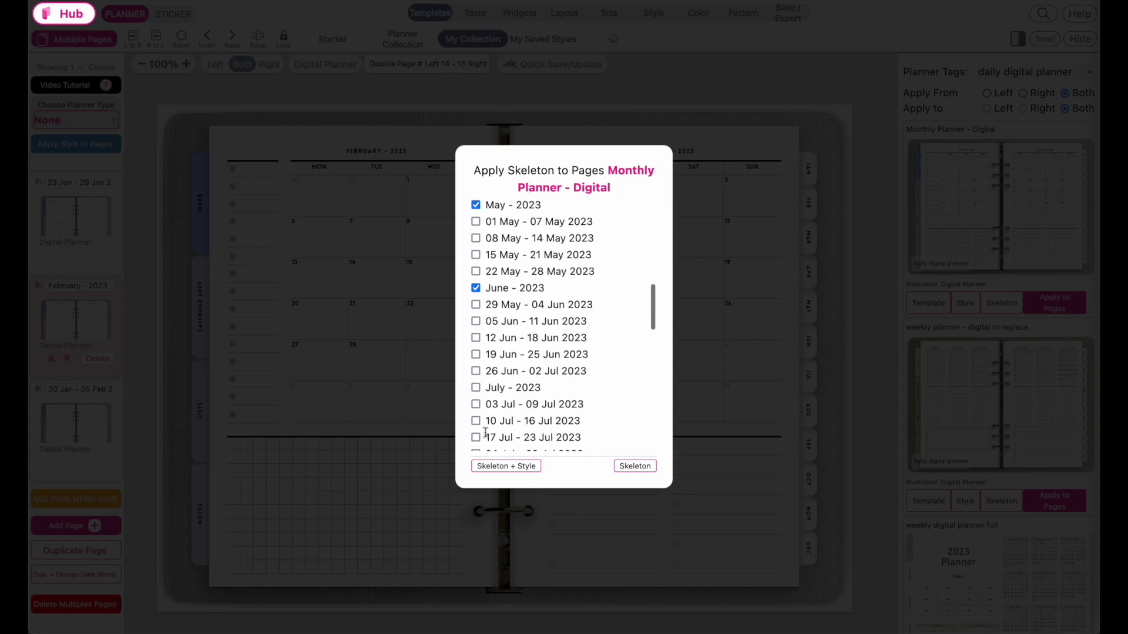
Add the monthly pages July through December 2023 to the template's target pages, without the weekly pages
scroll(476, 392, "down", 2)
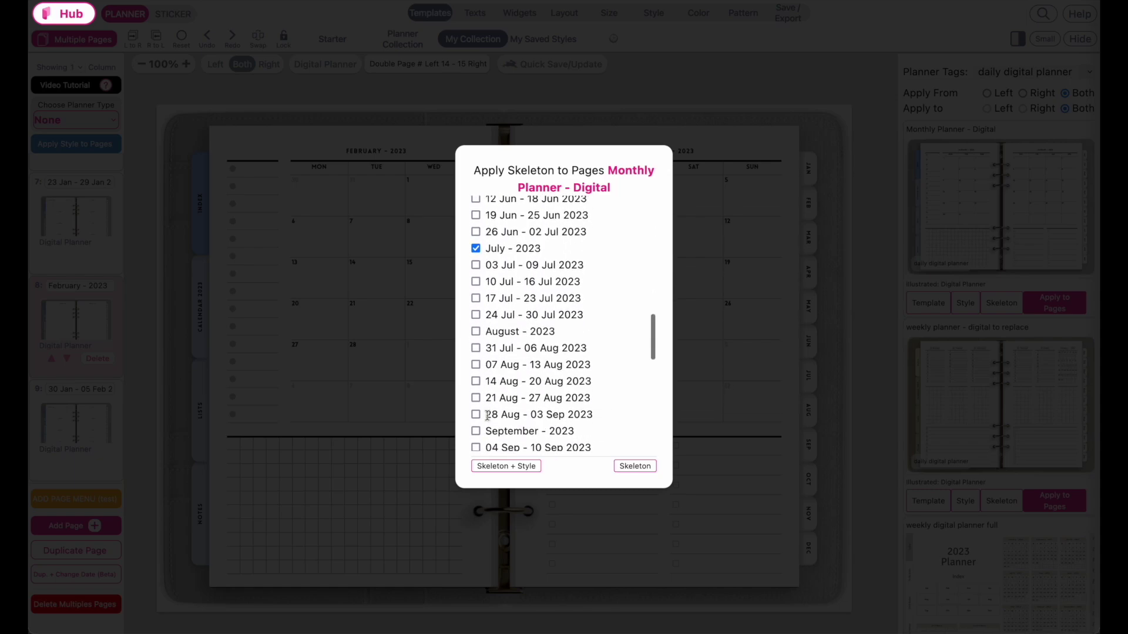
left_click(474, 330)
scroll(487, 442, "down", 1)
left_click(476, 376)
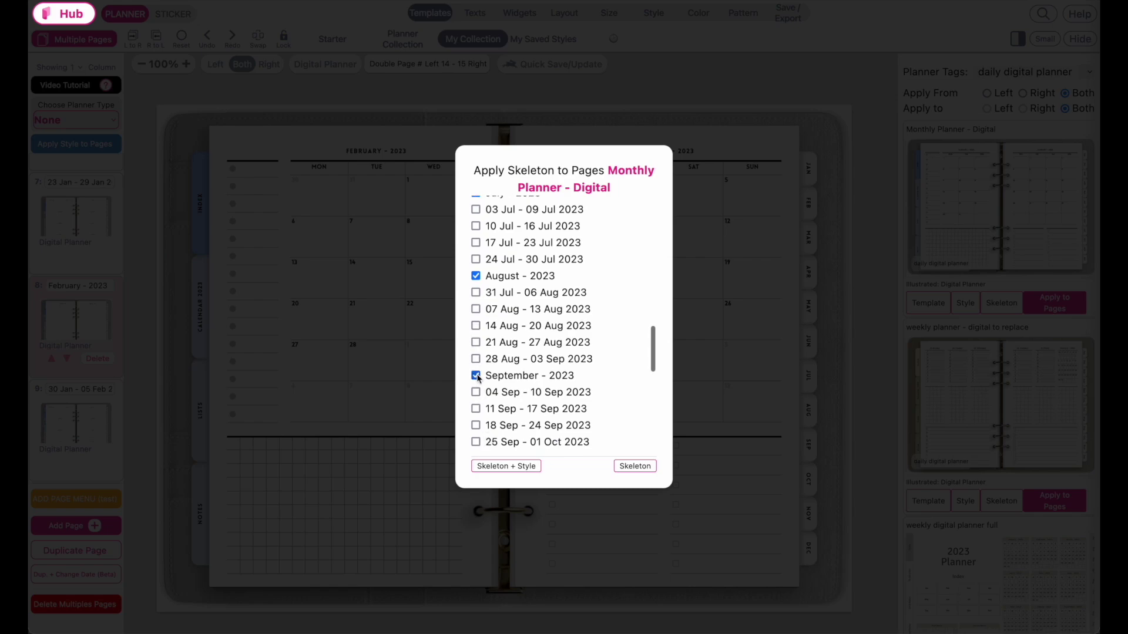
scroll(476, 376, "down", 2)
left_click(475, 365)
scroll(479, 412, "down", 1)
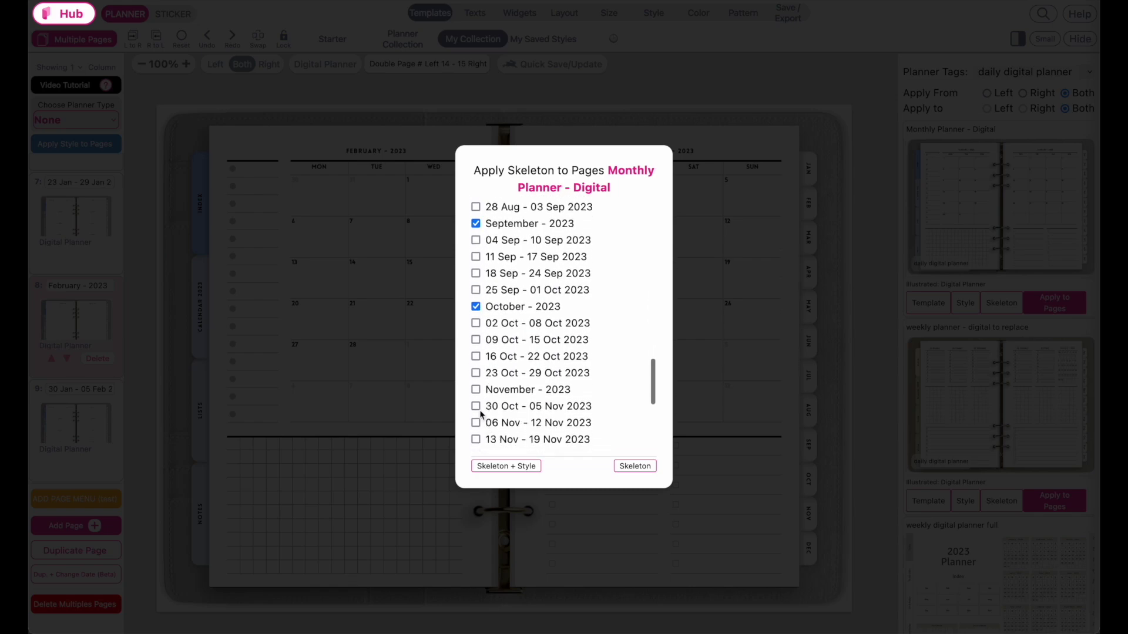
left_click(476, 387)
scroll(477, 397, "down", 2)
left_click(476, 382)
scroll(476, 382, "down", 2)
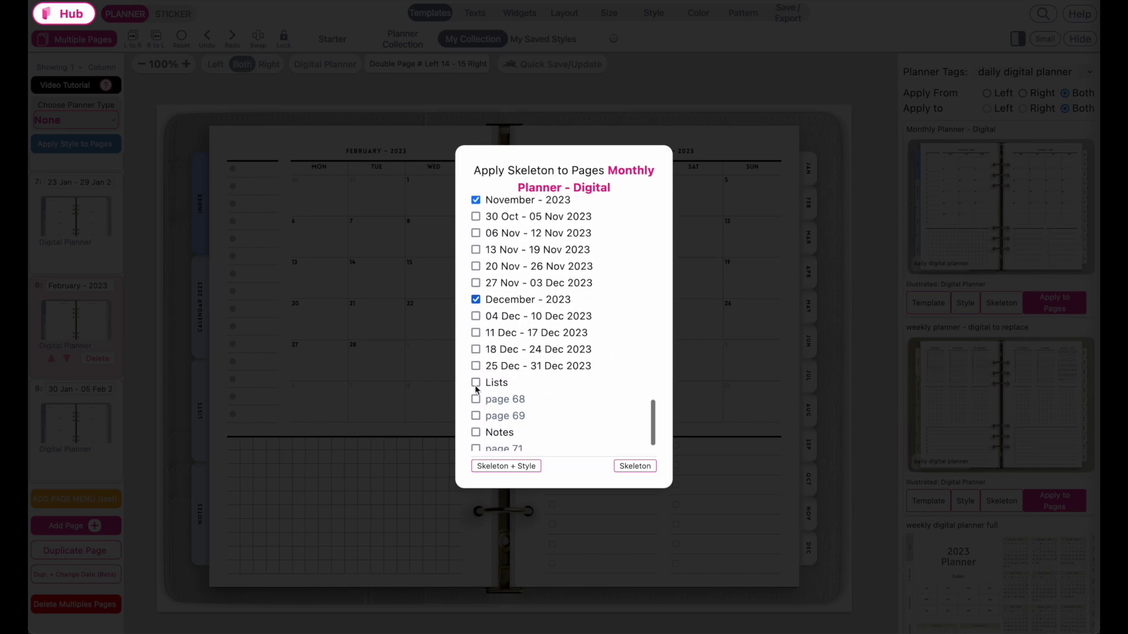
Review the page selection and apply only the template's skeleton to the selected monthly pages
scroll(507, 365, "up", 15)
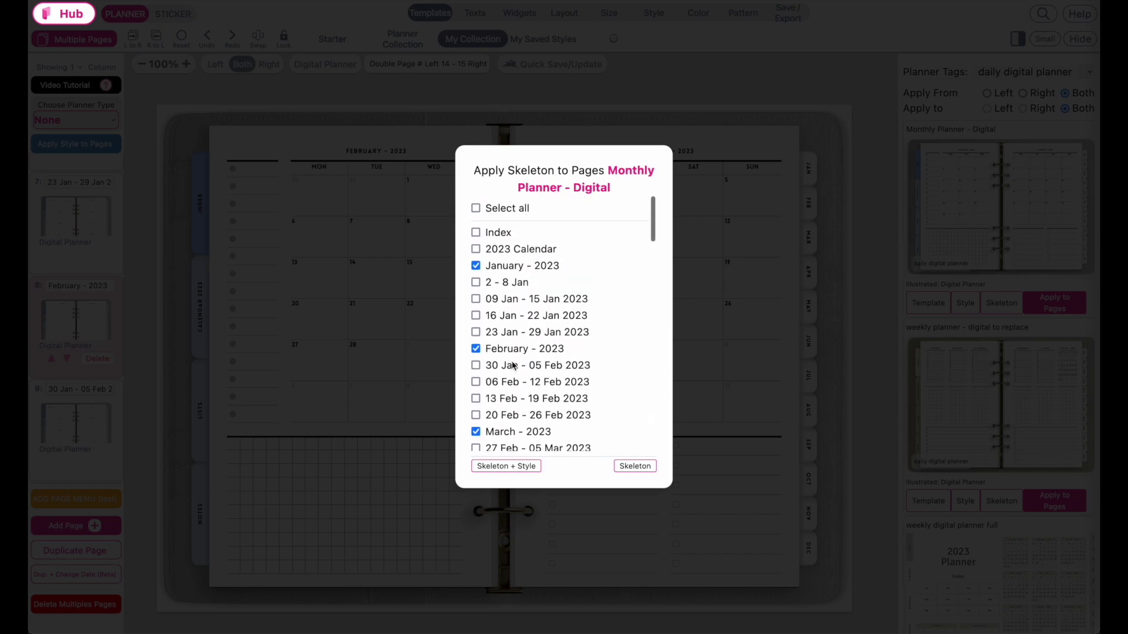
scroll(511, 361, "down", 12)
scroll(529, 388, "down", 4)
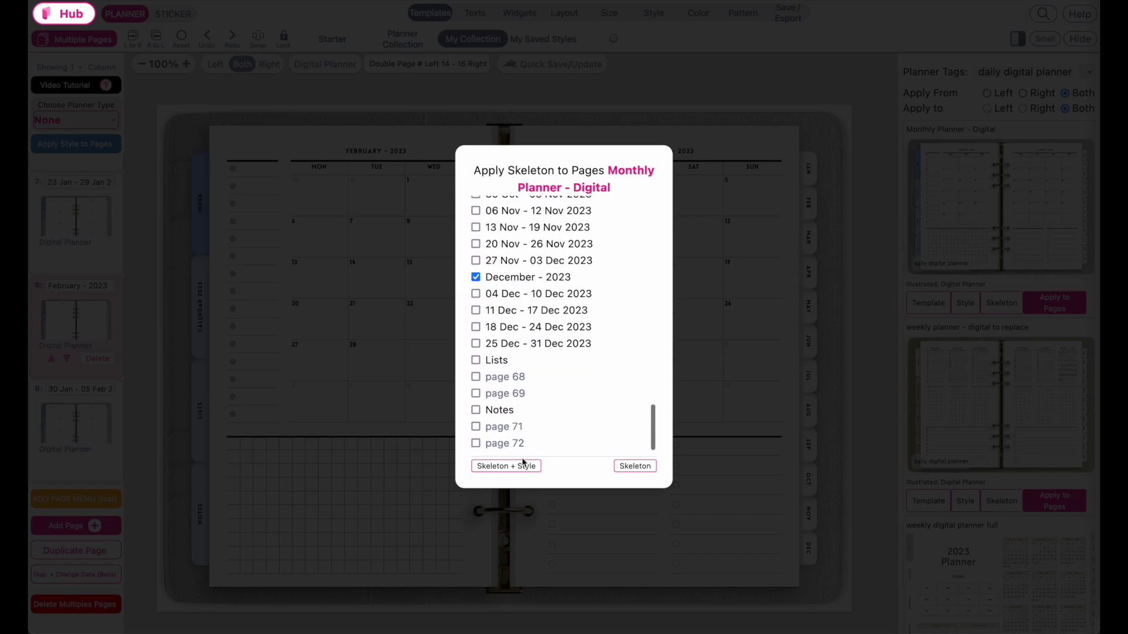
left_click(645, 470)
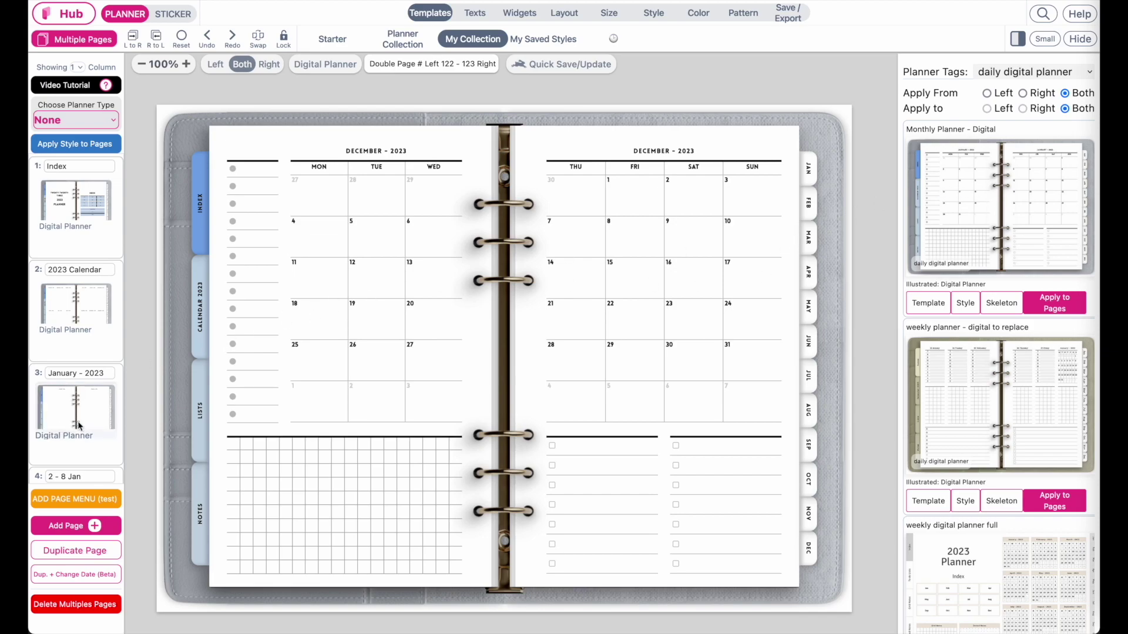
Check the applied layout on the January, April and May 2023 monthly pages
scroll(77, 419, "down", 3)
scroll(77, 419, "down", 3)
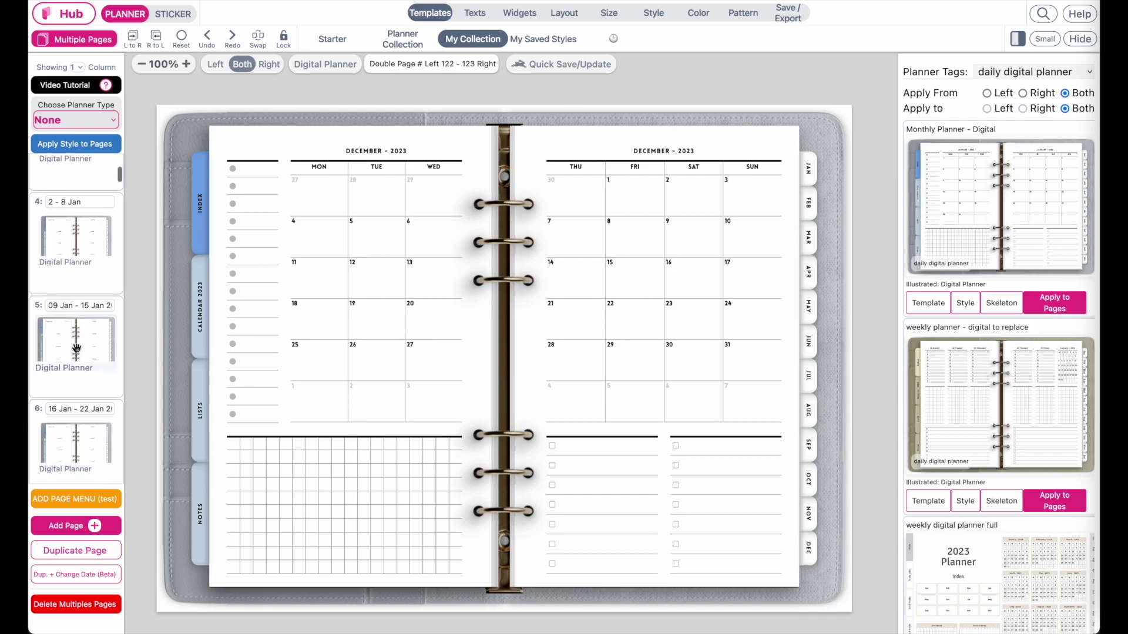
scroll(77, 348, "up", 5)
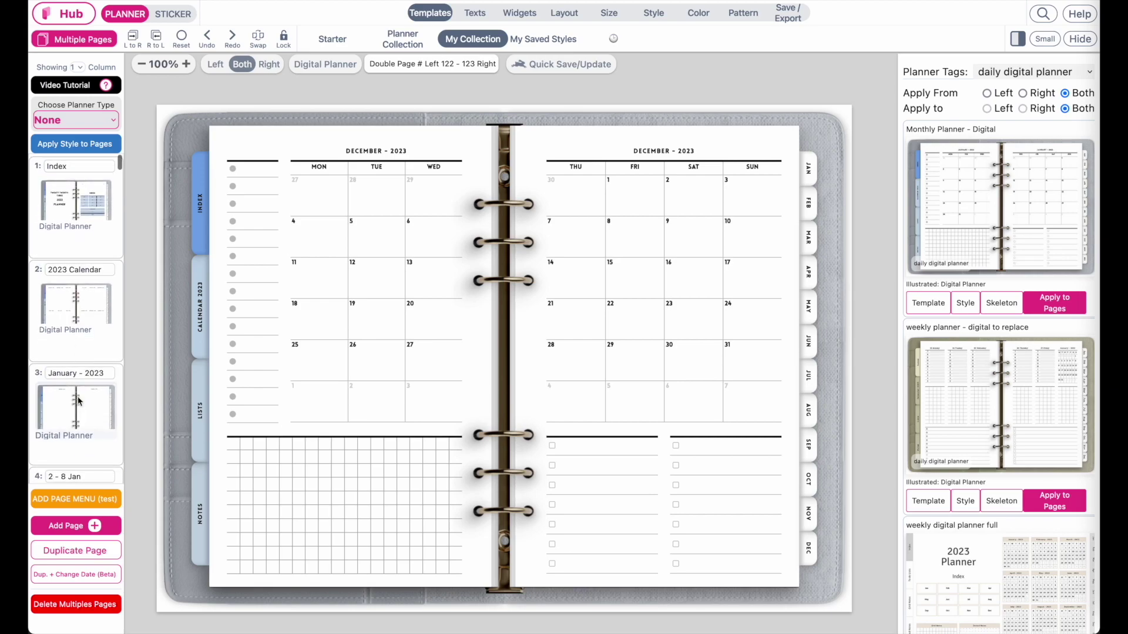
left_click(78, 401)
scroll(77, 399, "down", 10)
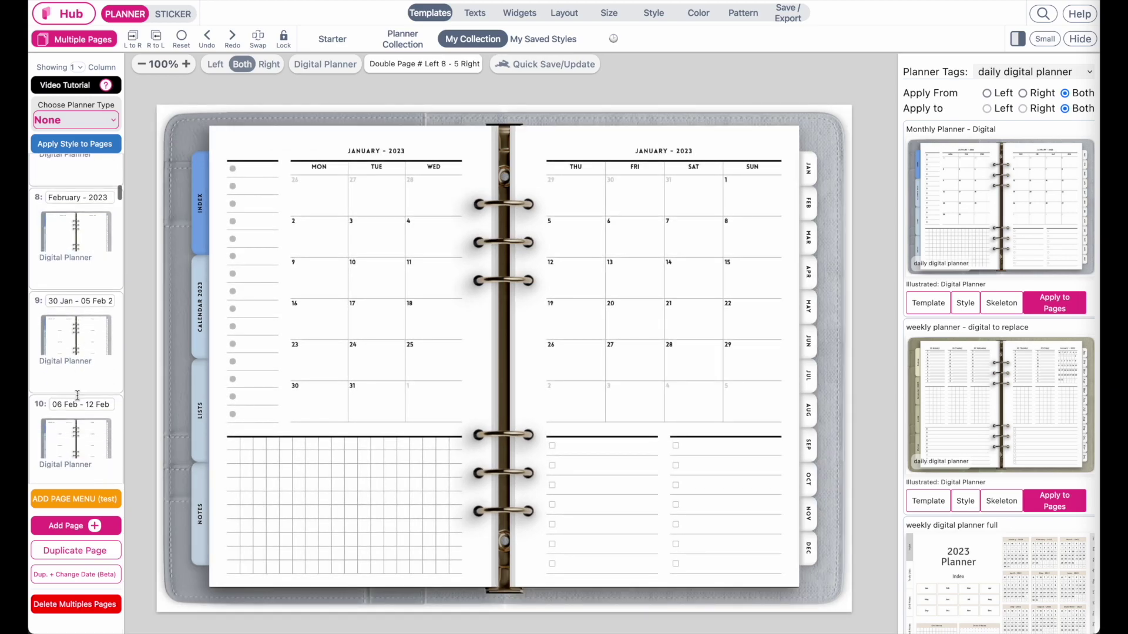
scroll(77, 399, "down", 5)
scroll(78, 402, "down", 7)
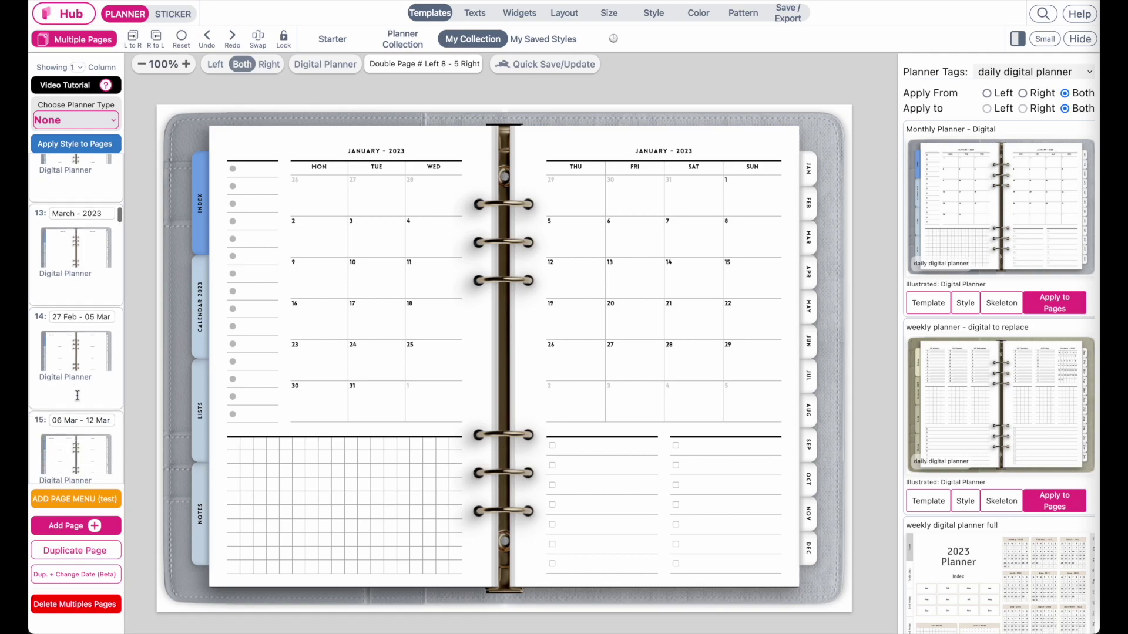
scroll(77, 395, "down", 2)
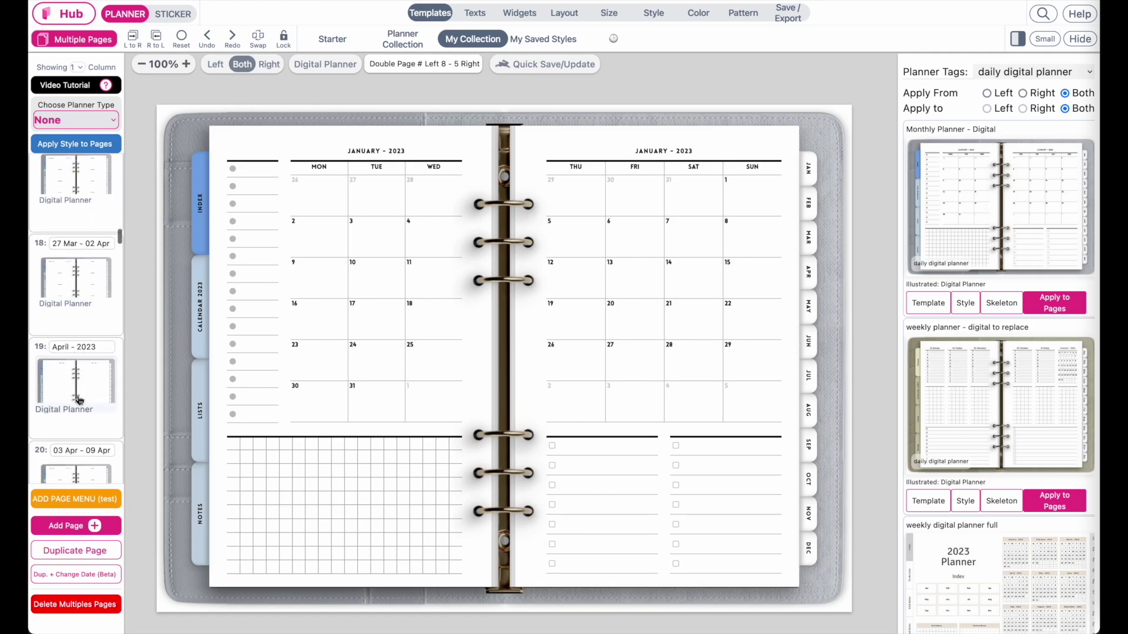
left_click(78, 397)
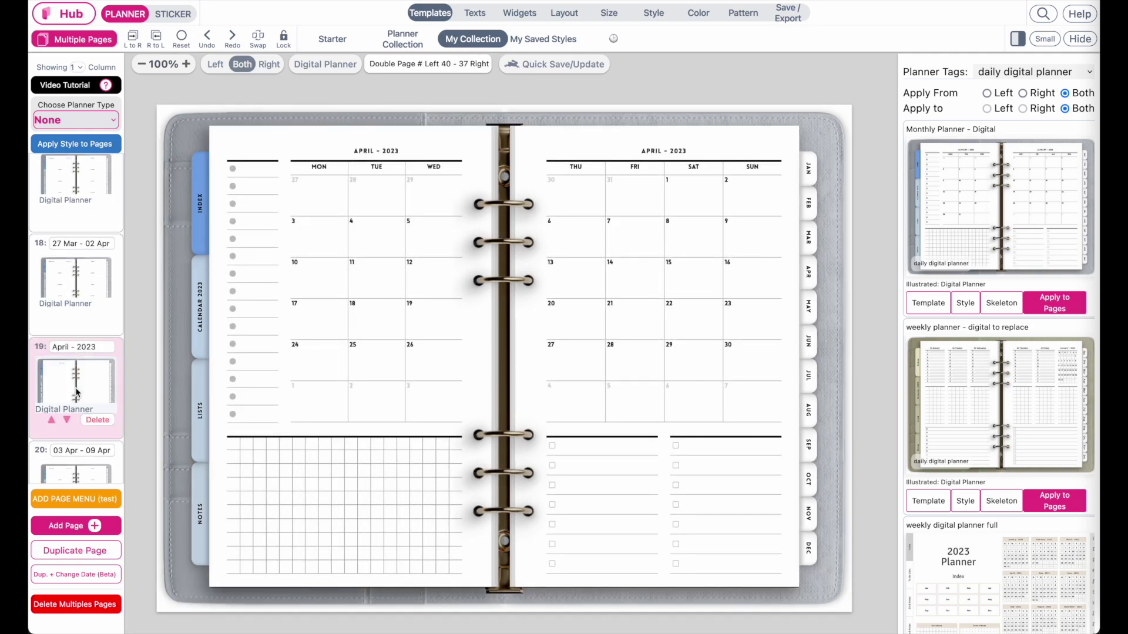
scroll(75, 387, "down", 2)
scroll(75, 387, "down", 8)
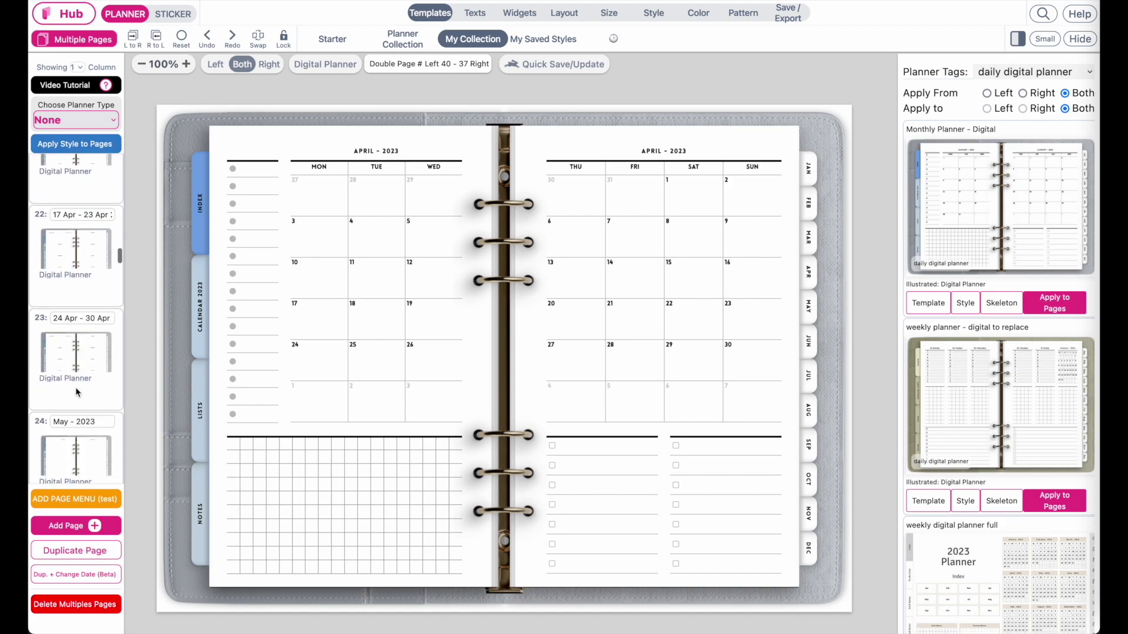
scroll(75, 386, "up", 2)
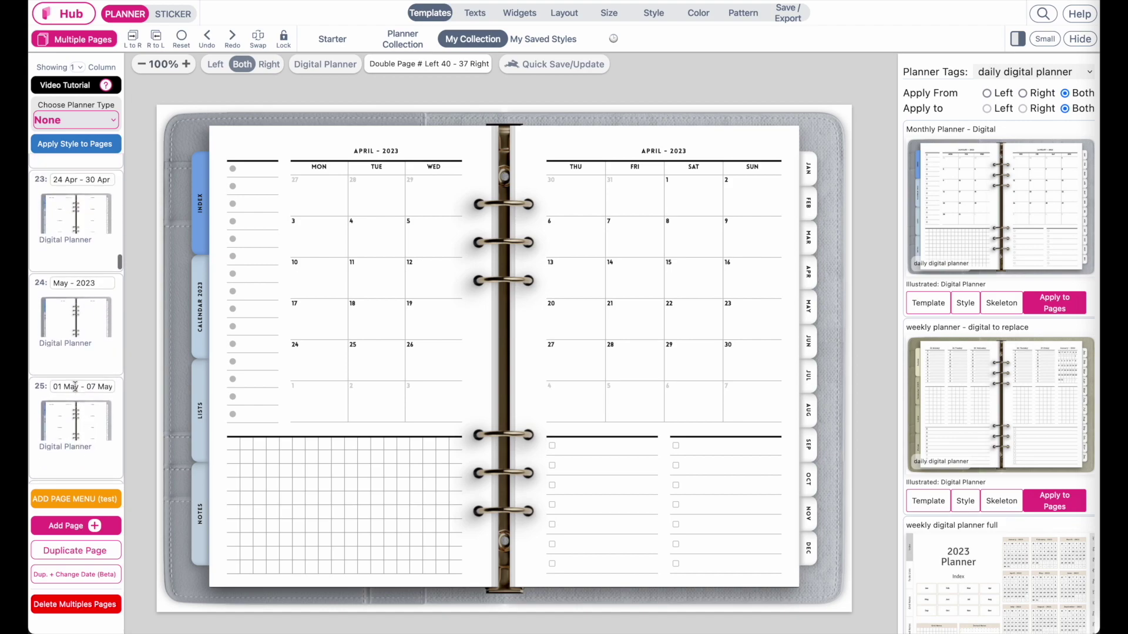
left_click(69, 323)
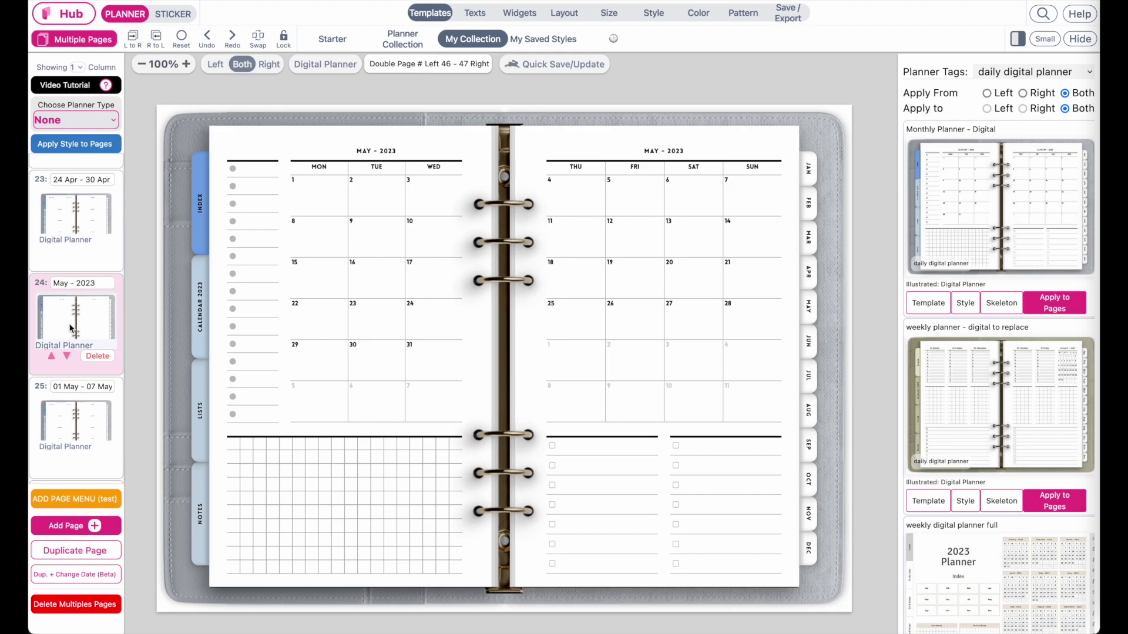